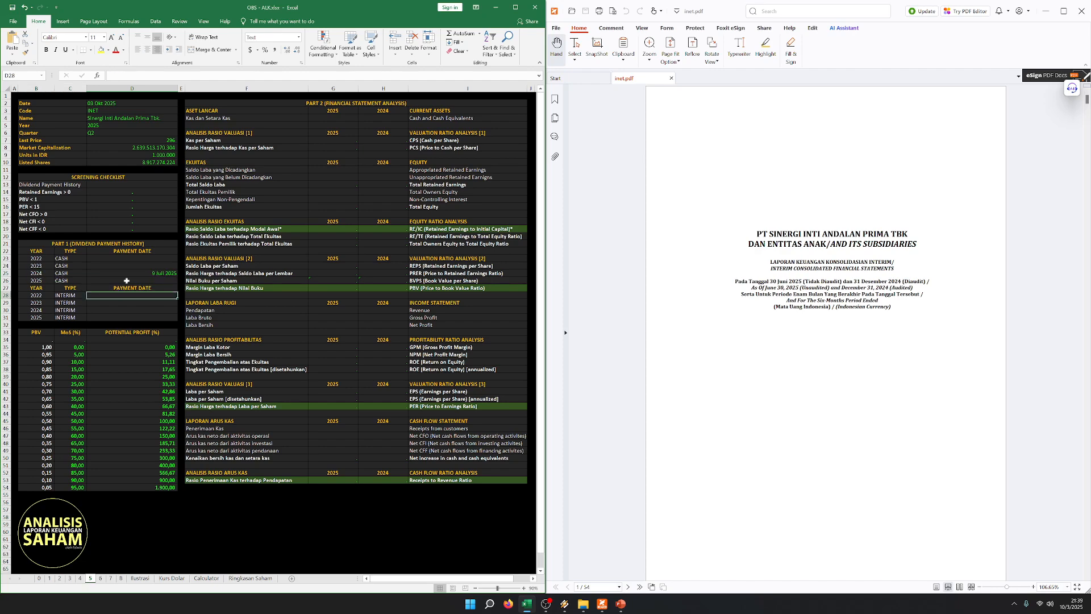
- Check the 2022–2024 cash dividend rows and mark Dividend Payment History with X in the screening checklist
left_click_drag(32, 259, 165, 277)
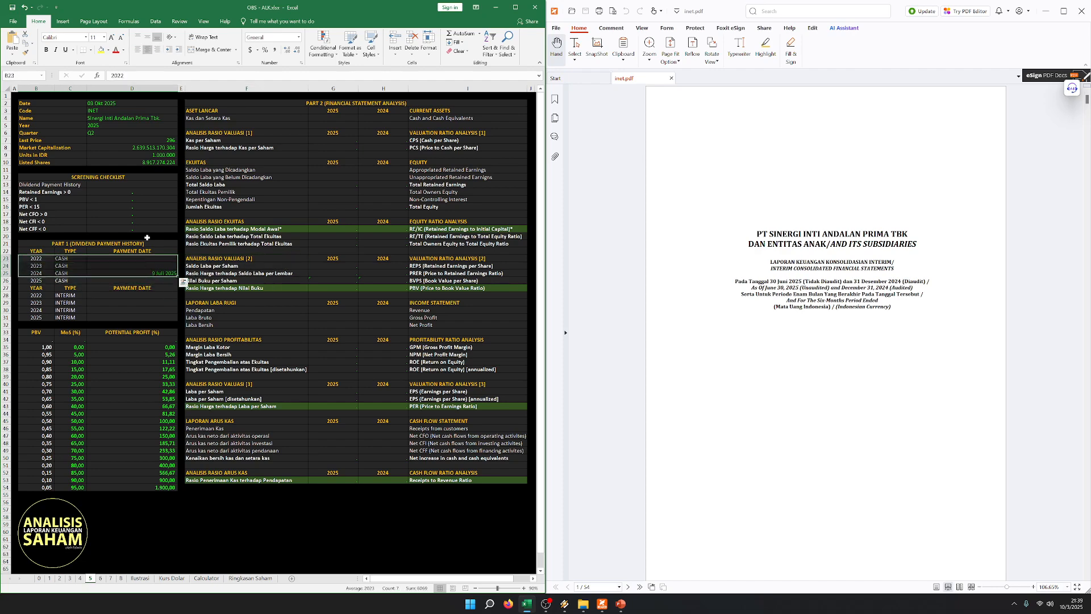
left_click(85, 273)
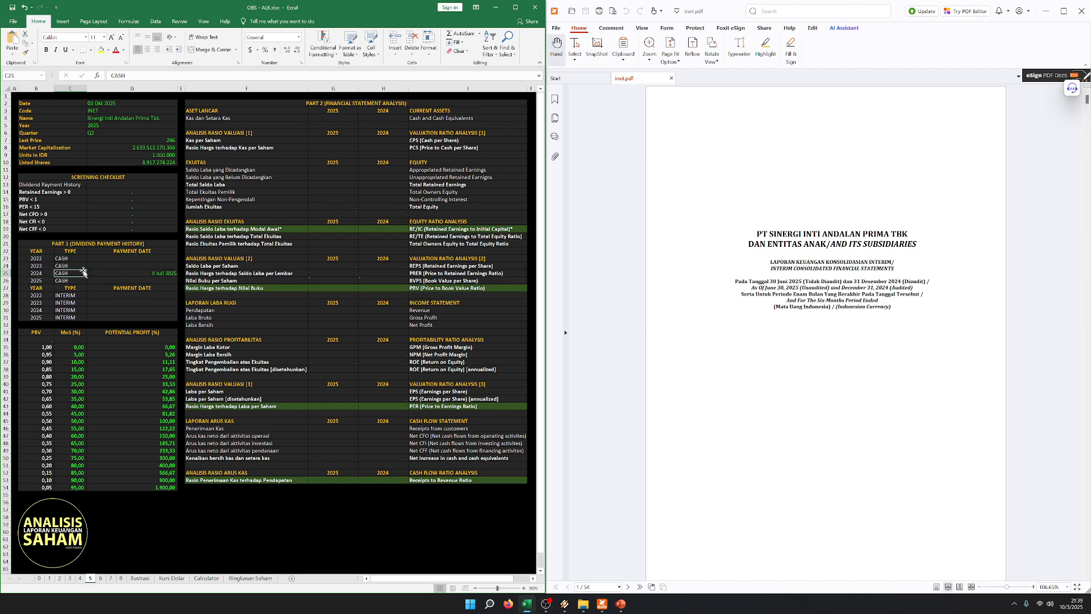
left_click_drag(36, 259, 164, 276)
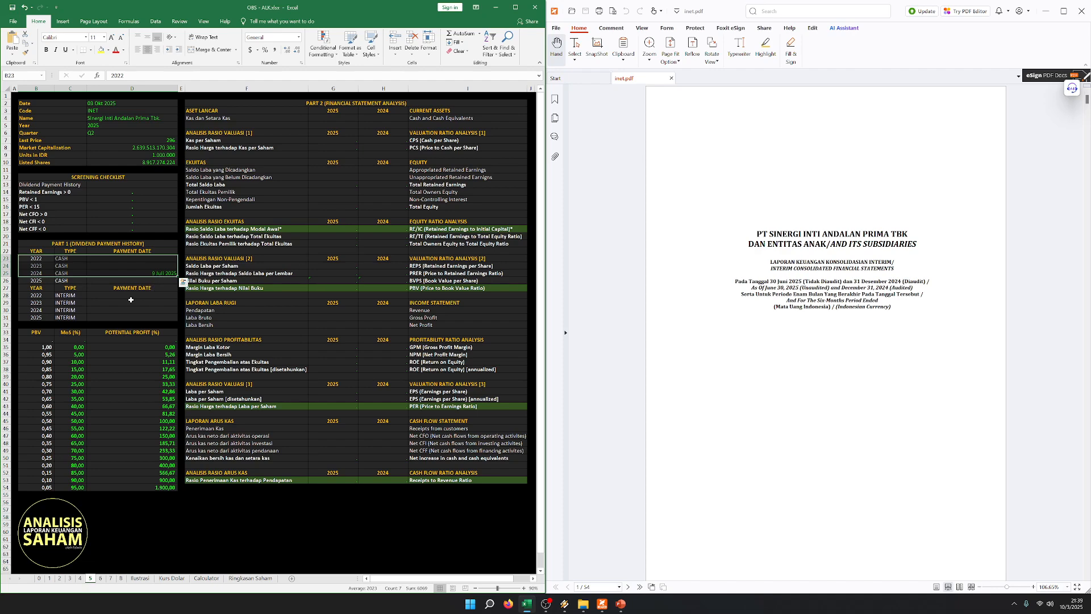
left_click_drag(37, 259, 165, 273)
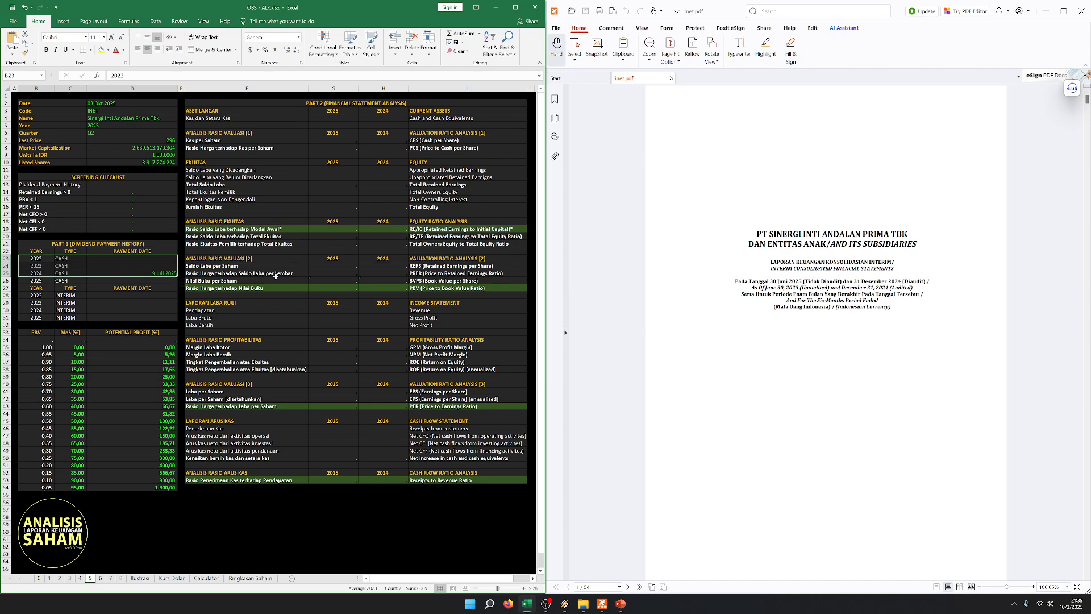
left_click(128, 266)
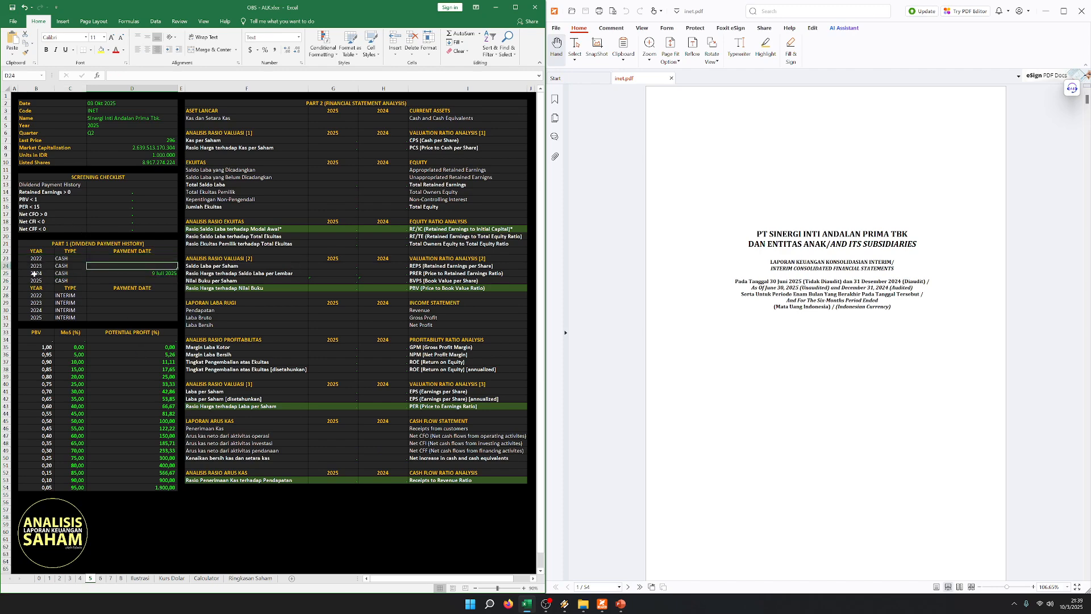
left_click_drag(35, 274, 162, 273)
left_click(141, 199)
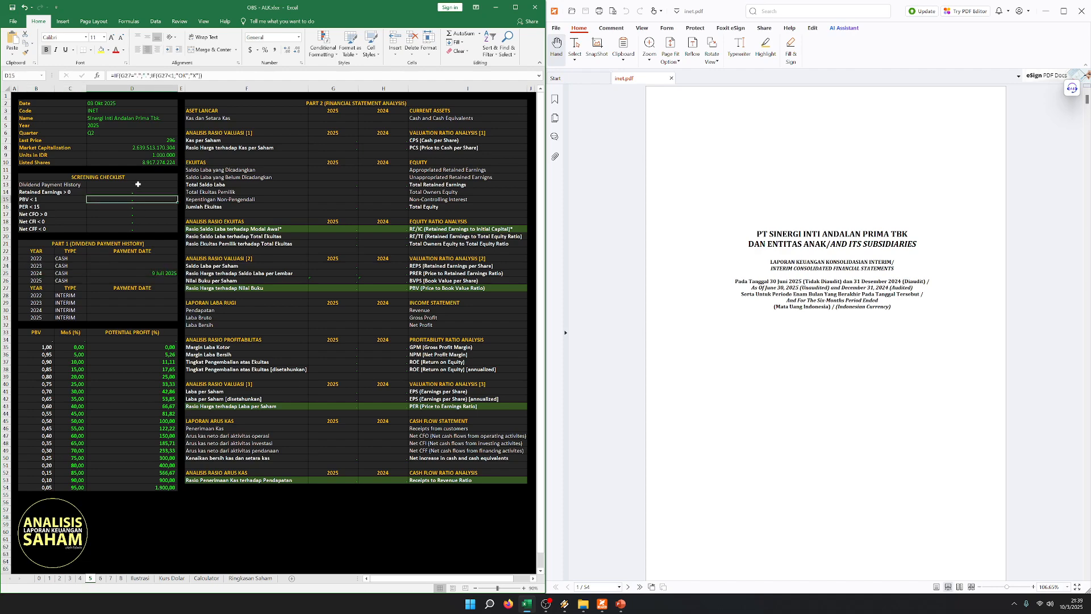
left_click(137, 184)
left_click(99, 147)
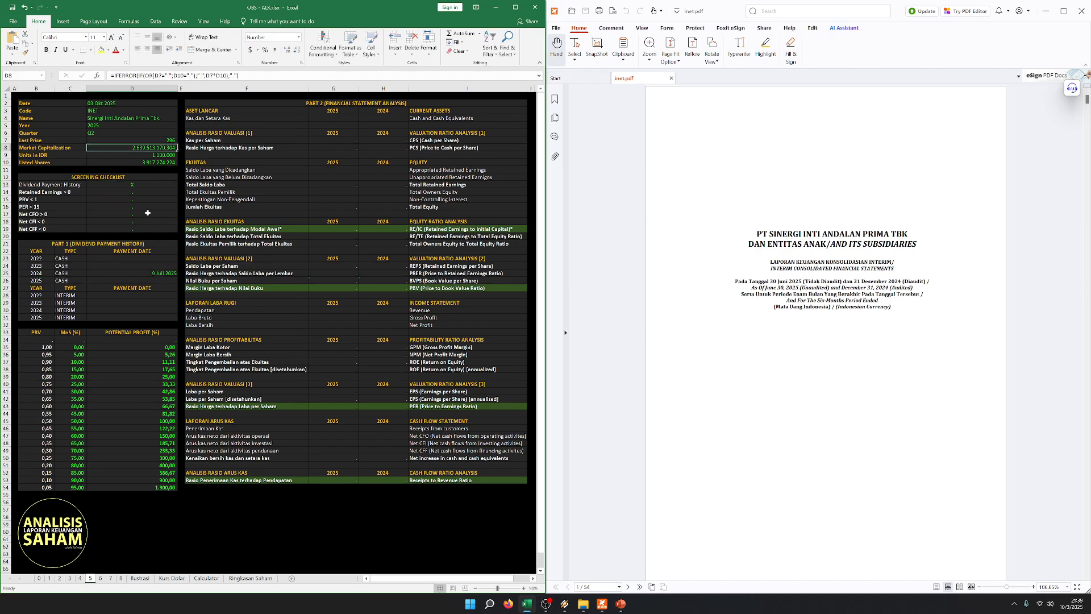
left_click(89, 198)
left_click_drag(139, 243, 136, 283)
key("ctrl+c")
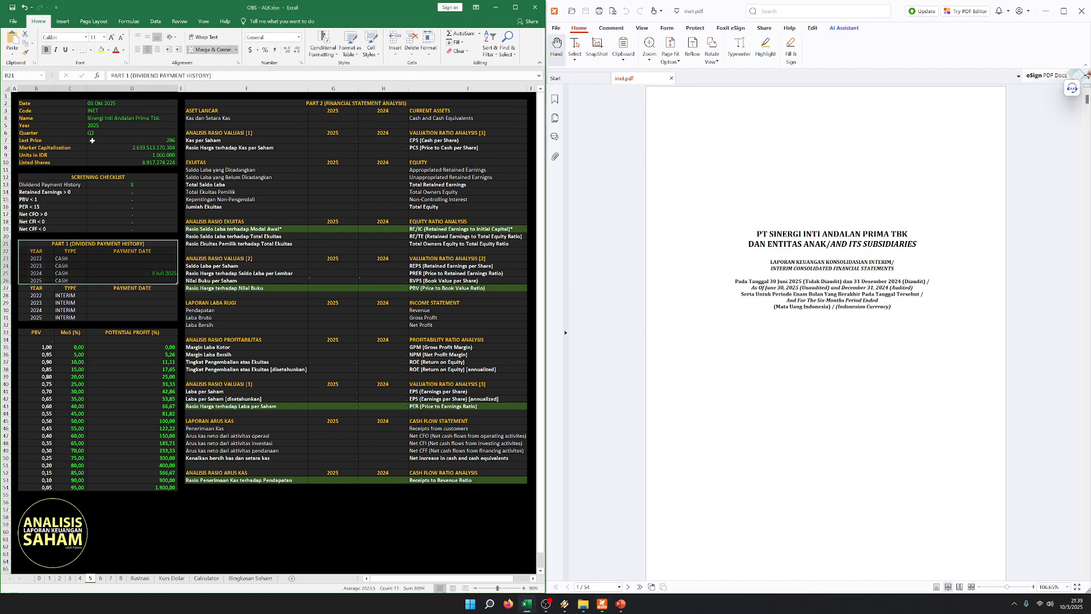
left_click(16, 96)
left_click(280, 172)
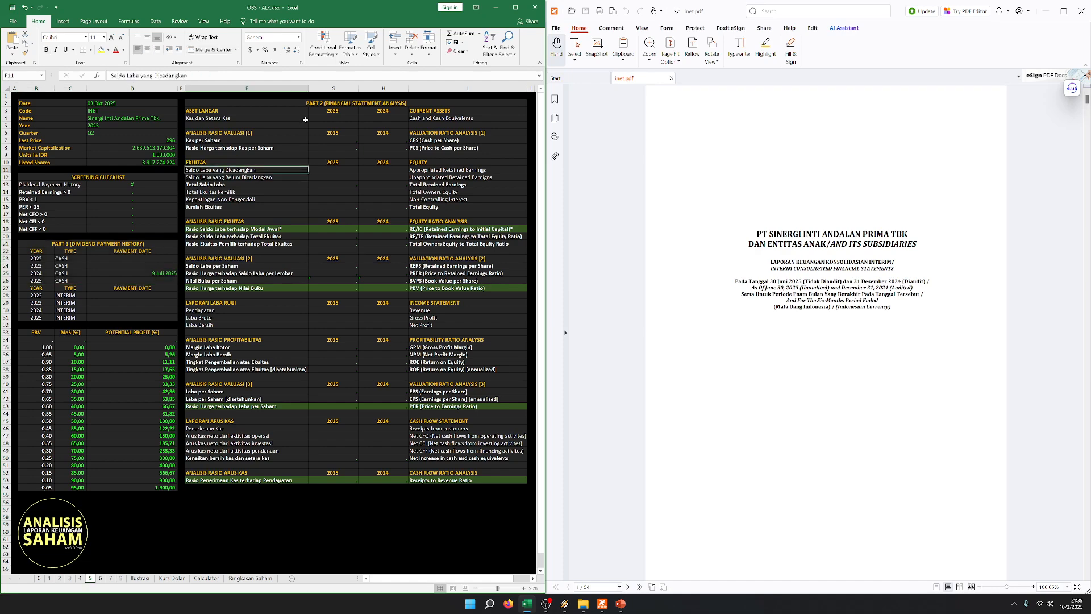
left_click(306, 119)
- Find the statement of financial position in the PDF and set Units in IDR to 1 to match its full-rupiah figures
left_click(809, 211)
scroll(802, 230, "down", 7)
scroll(802, 230, "down", 14)
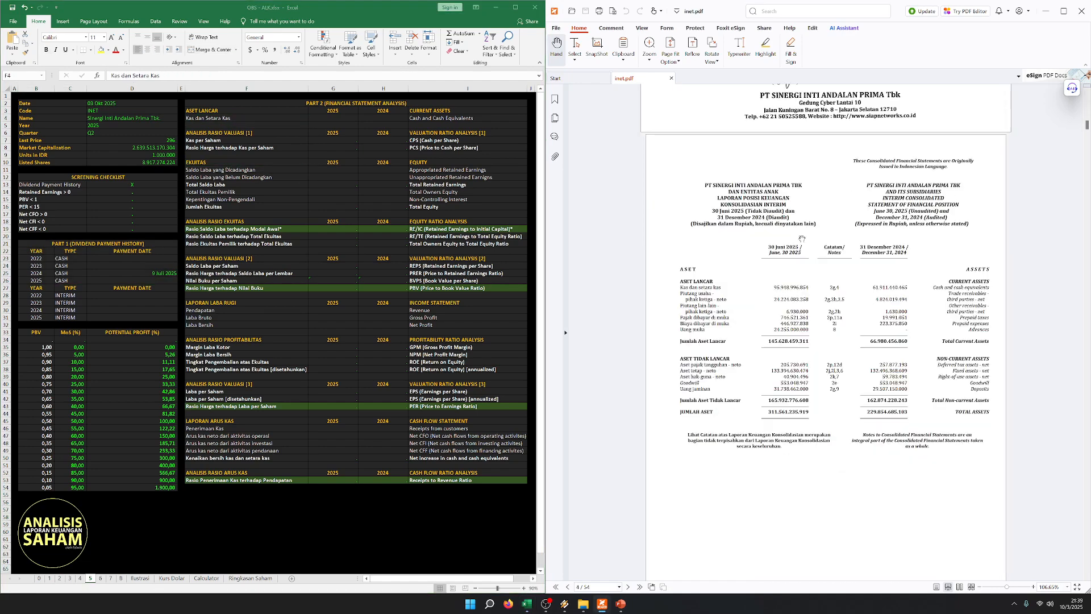
left_click(240, 120)
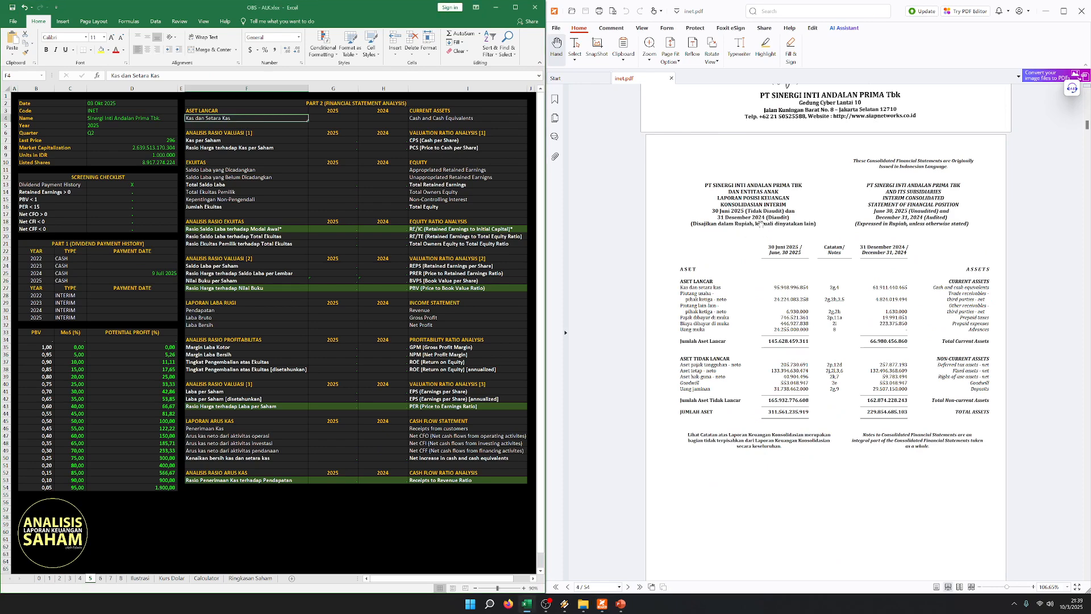
left_click(290, 228)
left_click(160, 156)
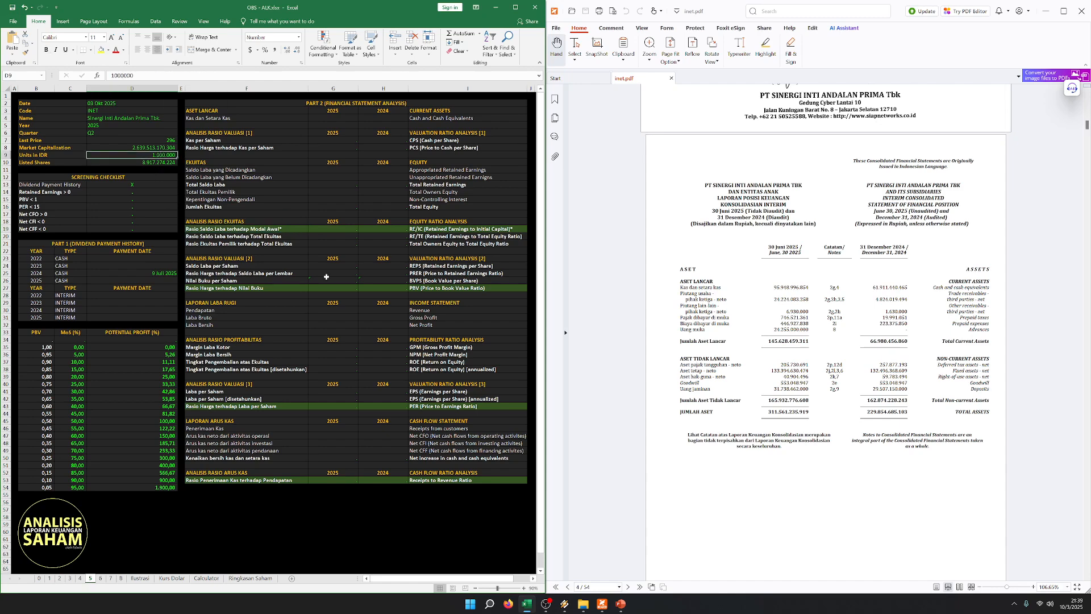
type("1")
key("Tab")
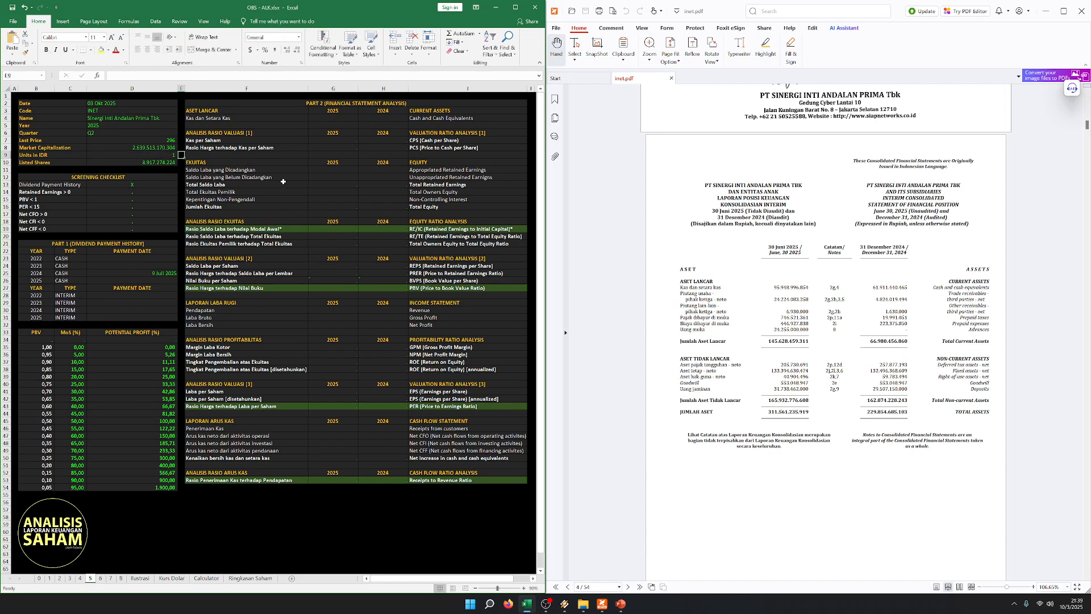
- Enter Cash and Cash Equivalents from the statement of financial position: 95.948.996.854 for 2025 and 61.911.440.465 for 2024
left_click(289, 113)
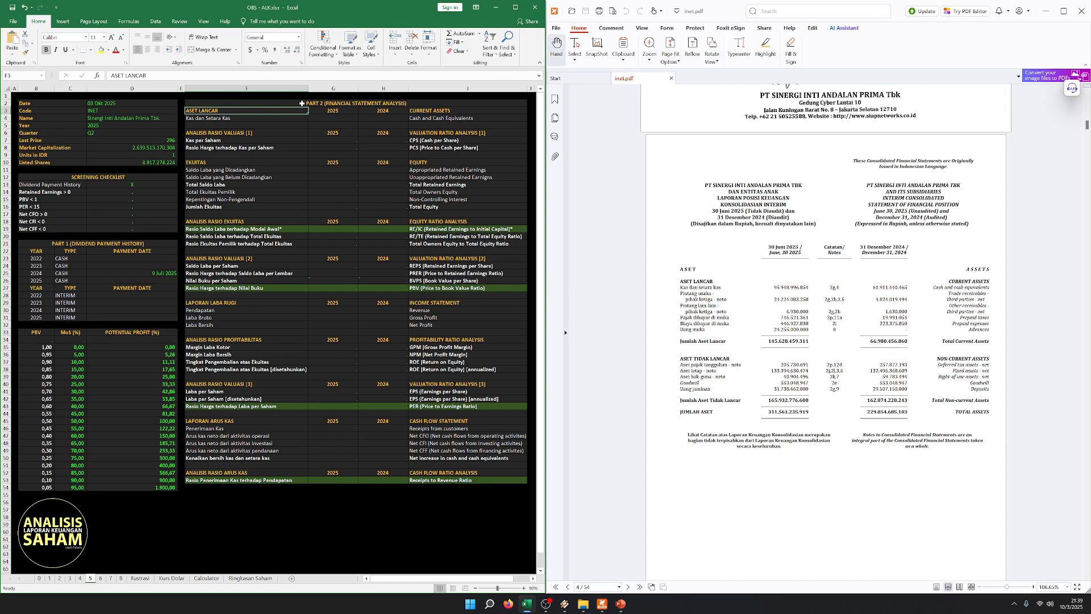
key("Down")
scroll(800, 297, "down", 3)
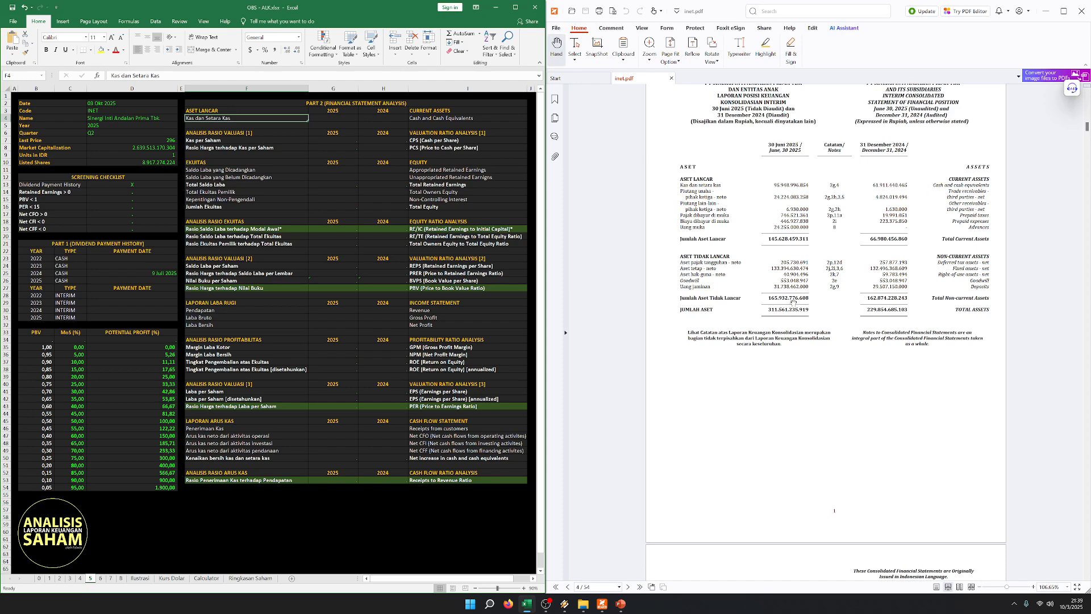
scroll(794, 302, "up", 11)
scroll(711, 265, "down", 9)
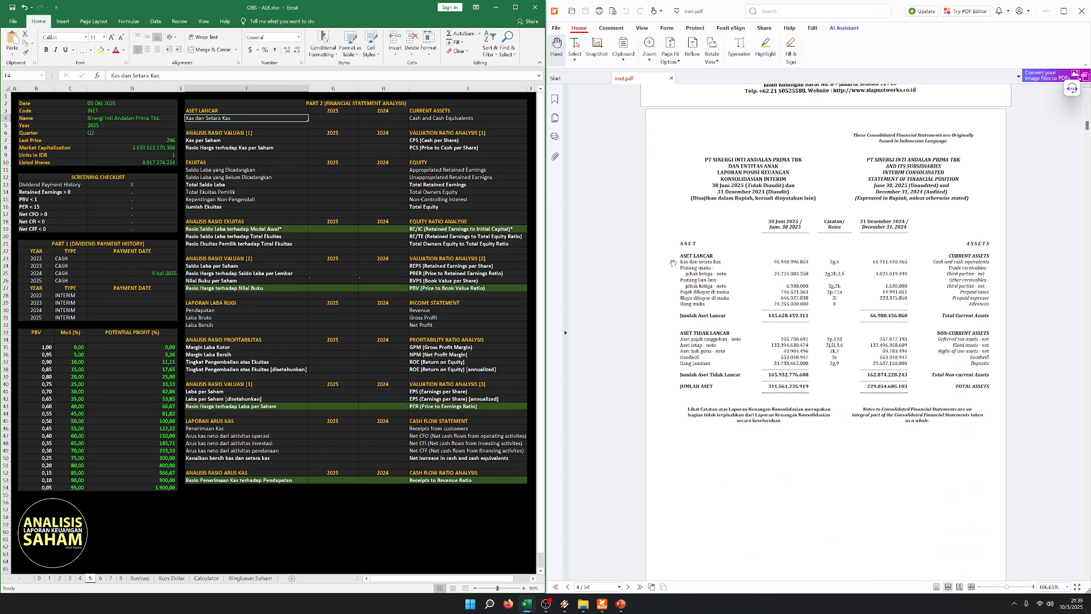
left_click(323, 118)
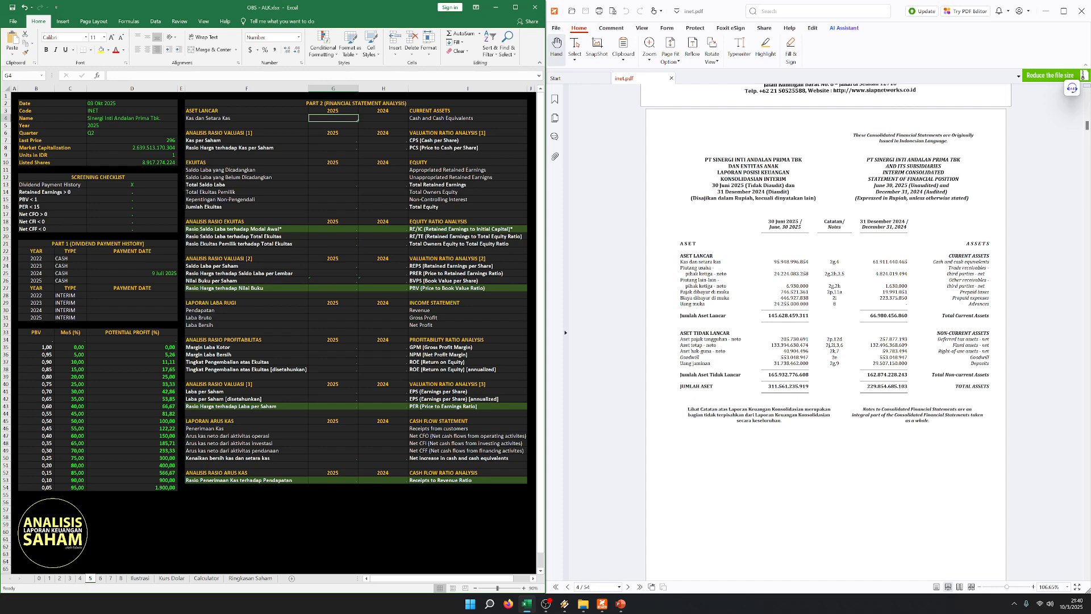
type("95.948.996.8")
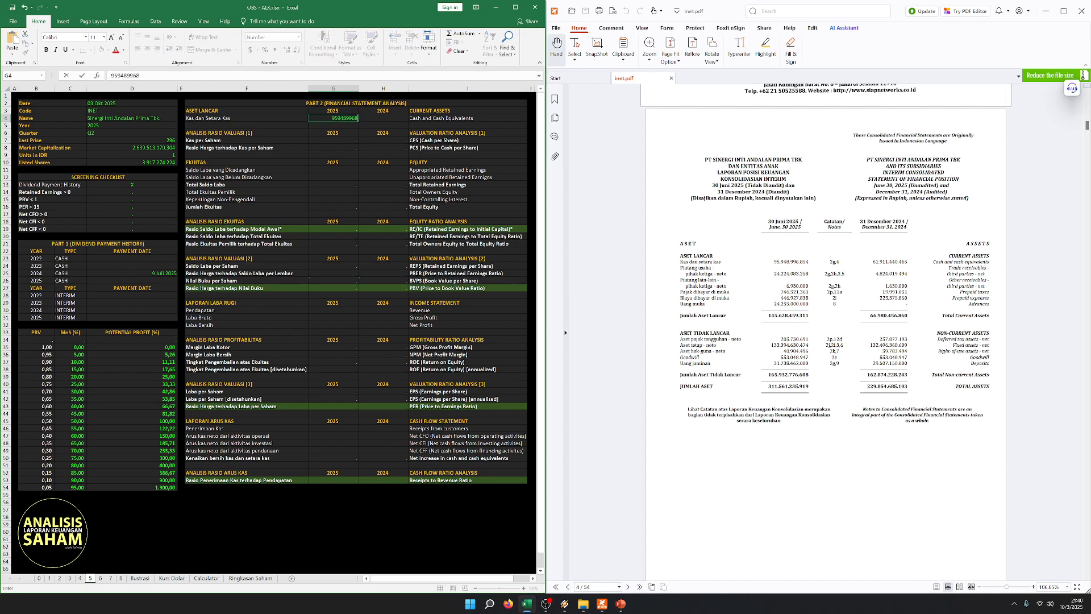
type("54")
key("Tab")
type("61.911")
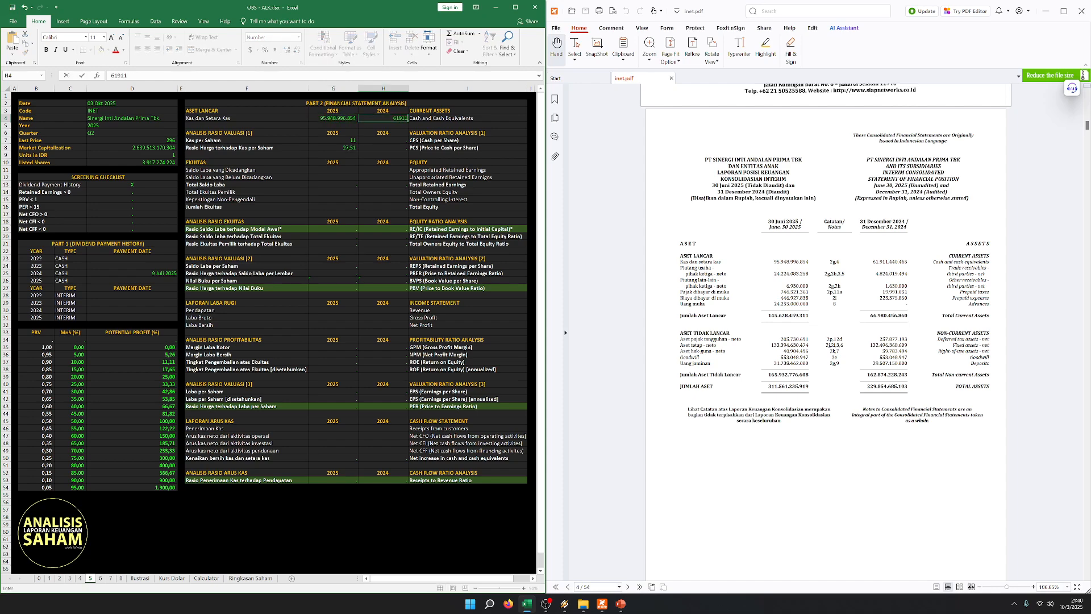
type(".440.465")
key("Return")
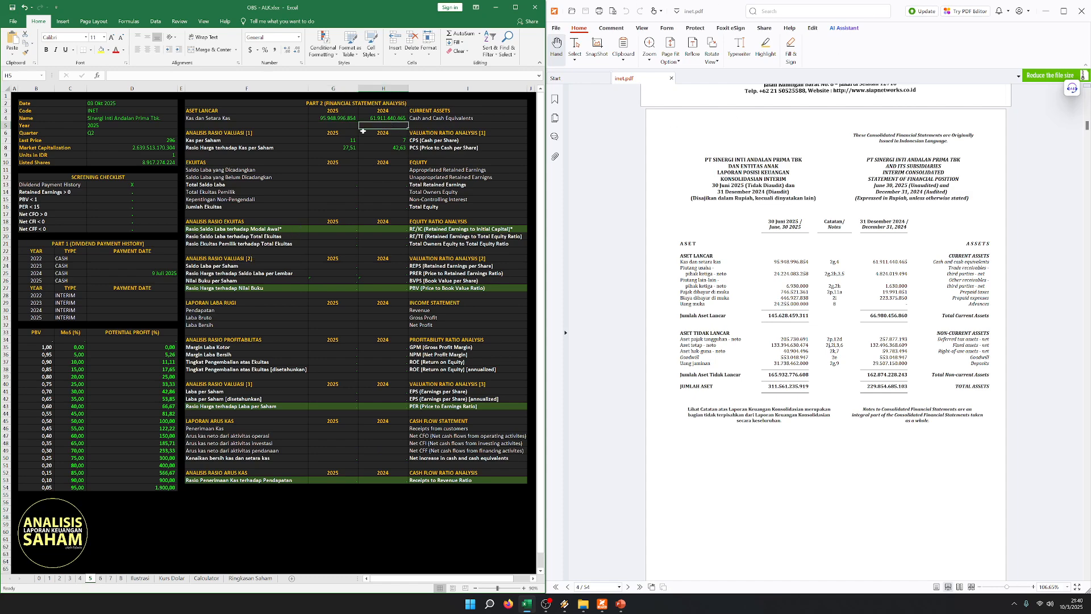
- Examine the Cash and Cash Equivalents row alongside the operating, investing and financing cash flow rows and the cash per share ratio
left_click(347, 118)
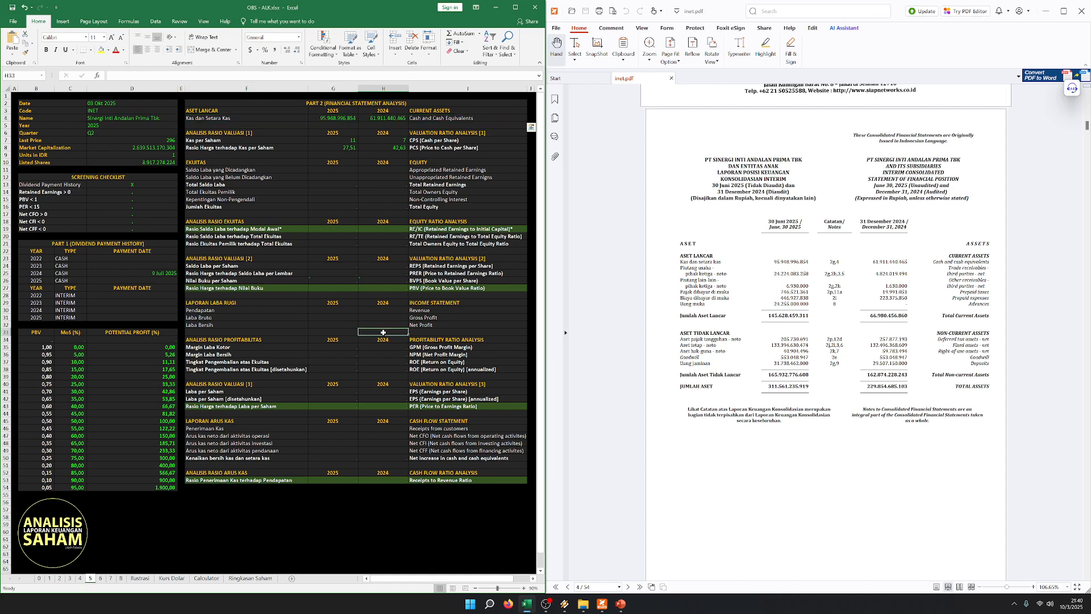
left_click(278, 434)
left_click_drag(278, 434, 421, 436)
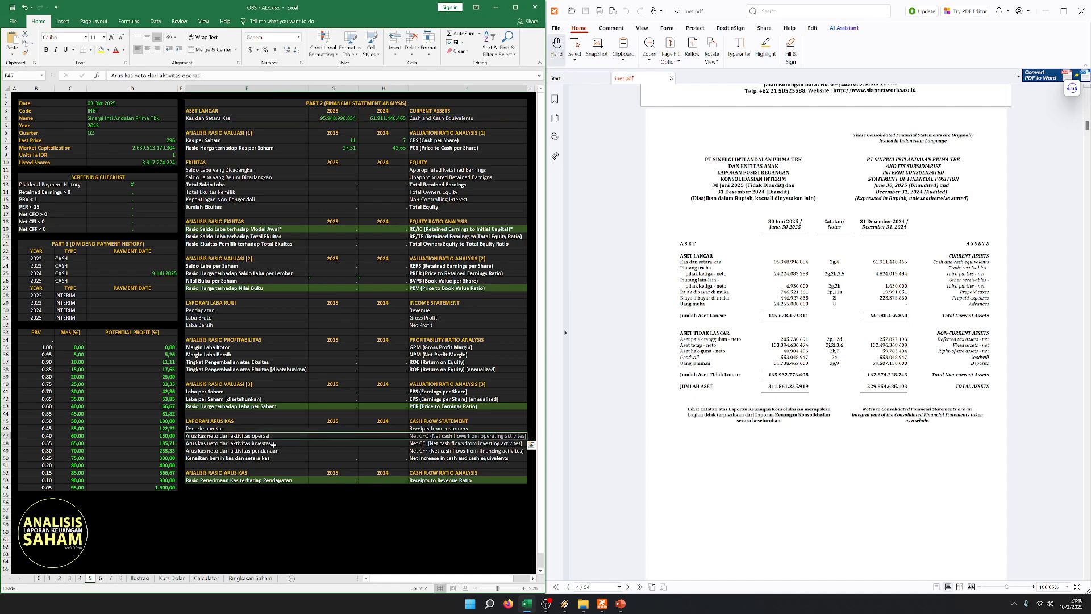
left_click_drag(273, 444, 421, 444)
left_click_drag(284, 453, 421, 451)
left_click(153, 117)
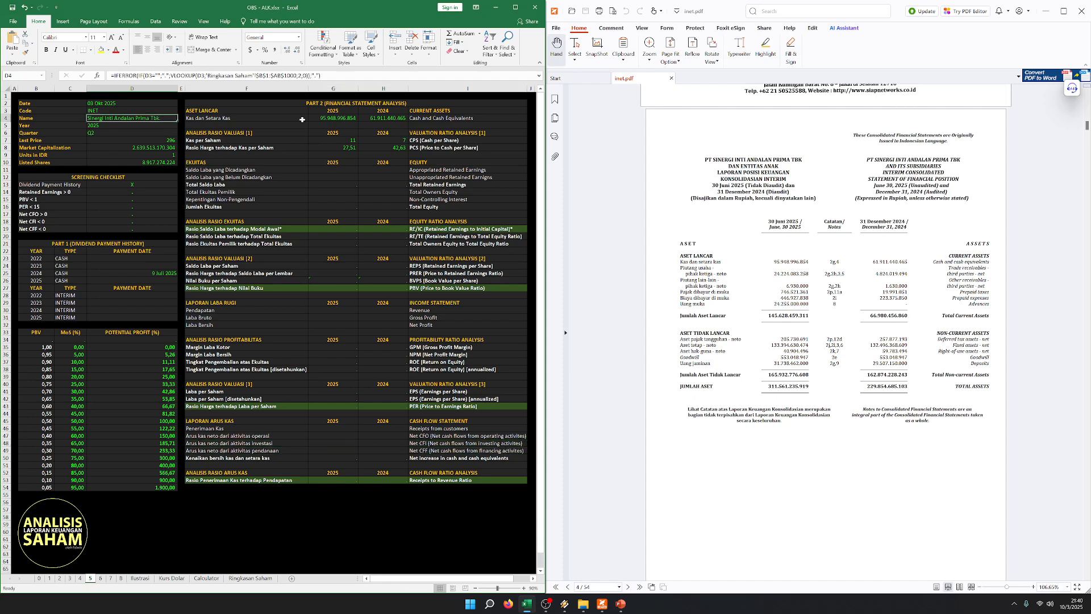
left_click_drag(300, 117, 441, 119)
left_click_drag(252, 440, 432, 454)
left_click(342, 138)
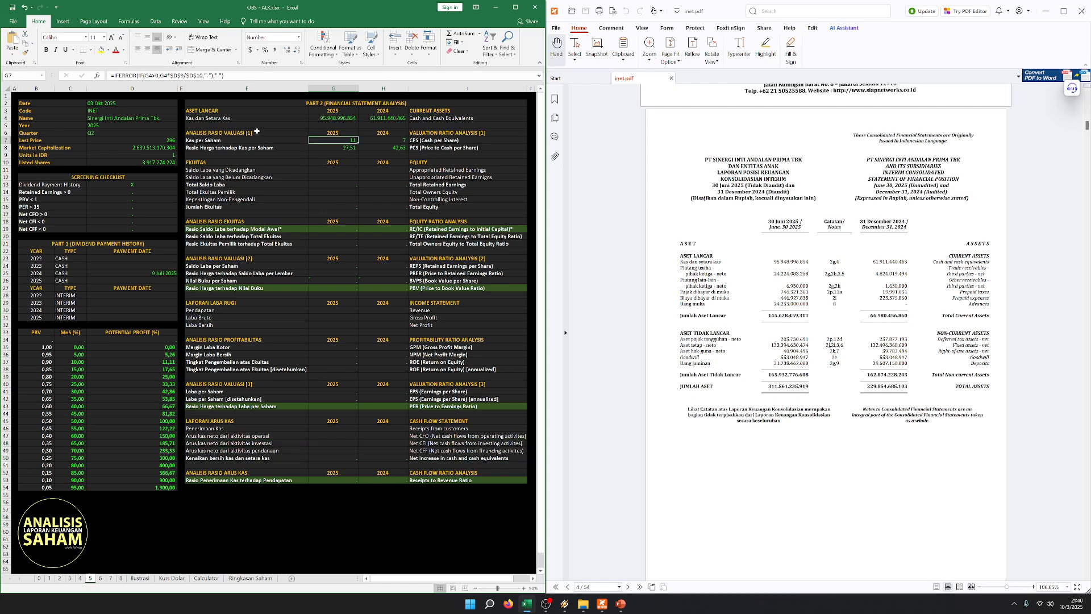
left_click_drag(242, 120, 438, 119)
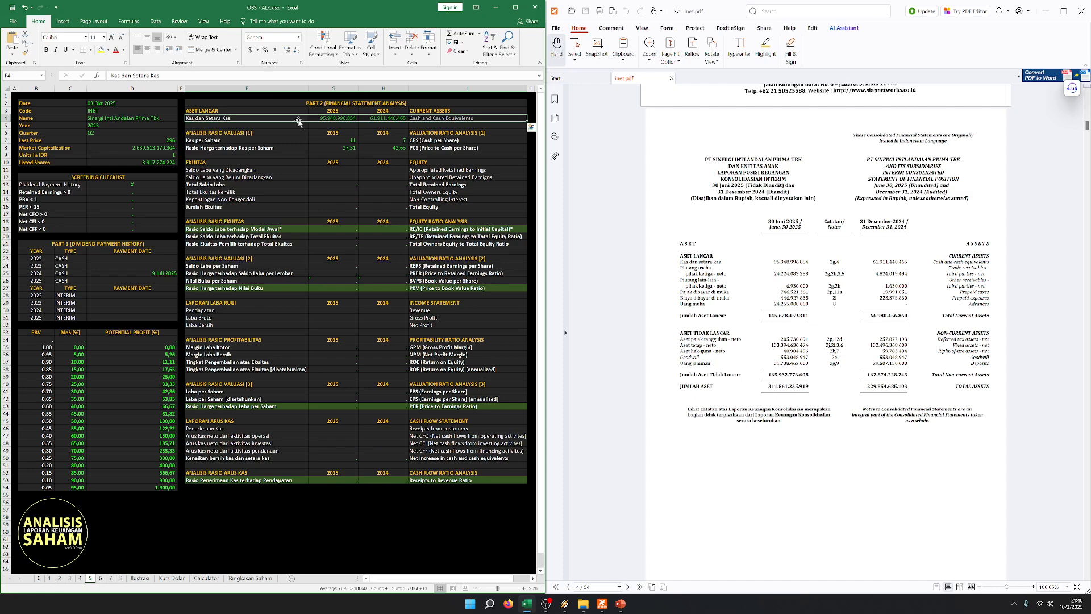
left_click(117, 120)
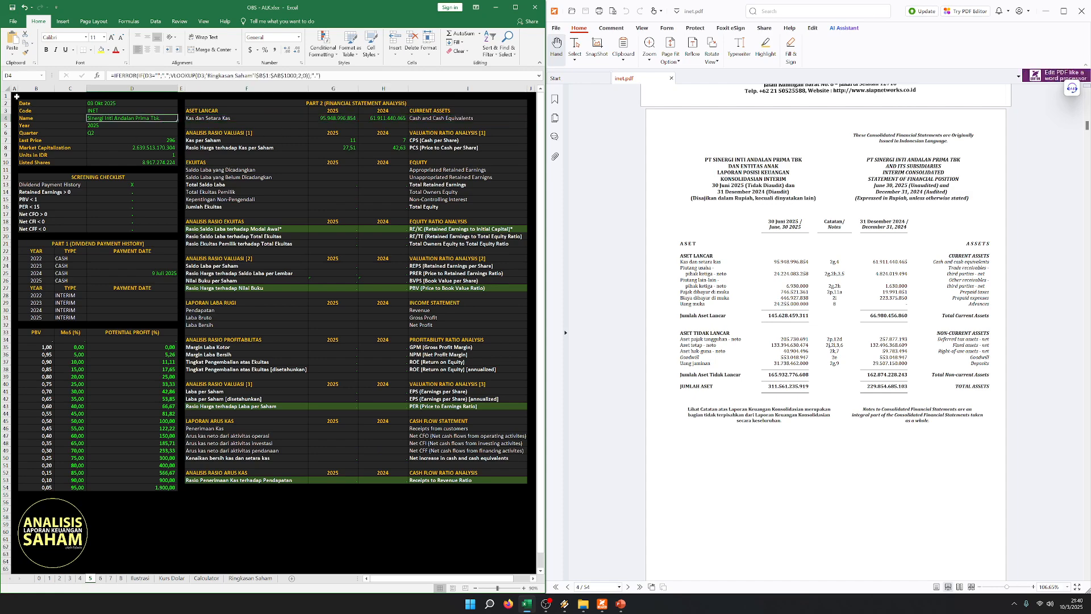
left_click(301, 126)
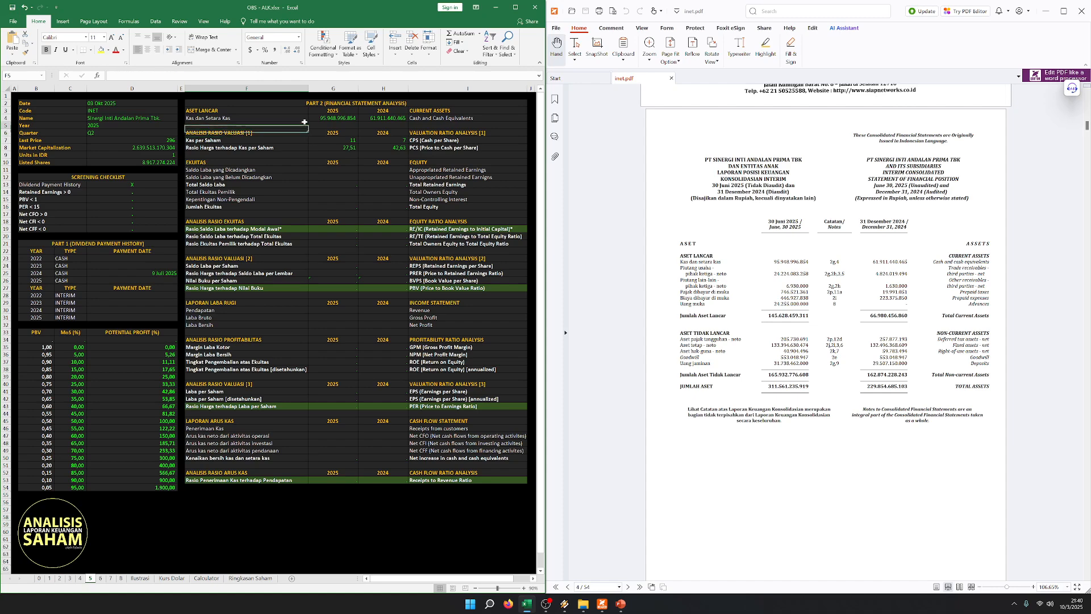
key("Up")
key("Down")
key("Right")
key("Down")
key("Left")
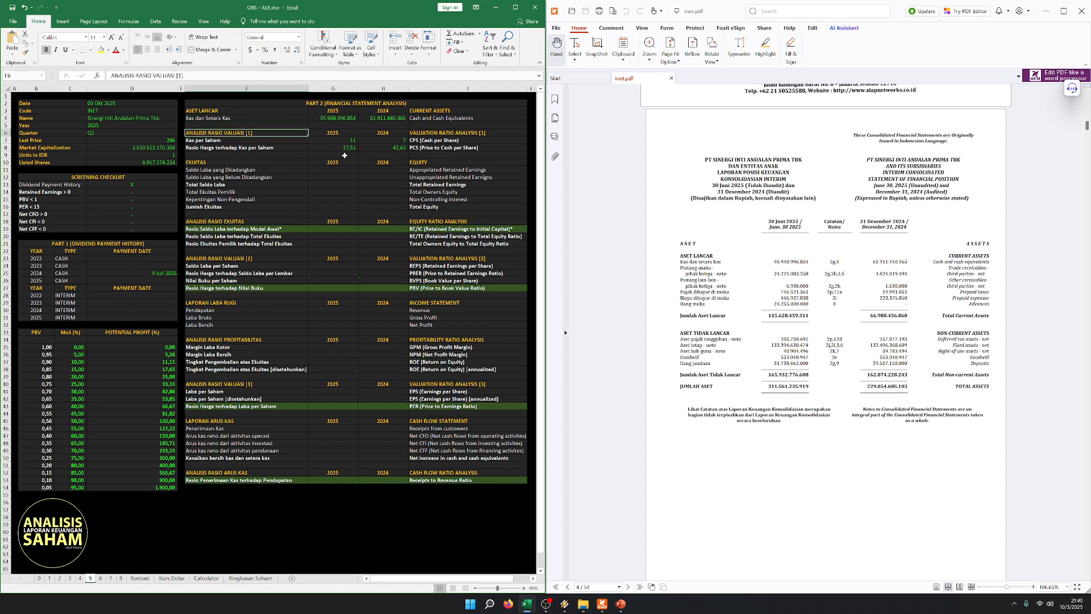
left_click(309, 123)
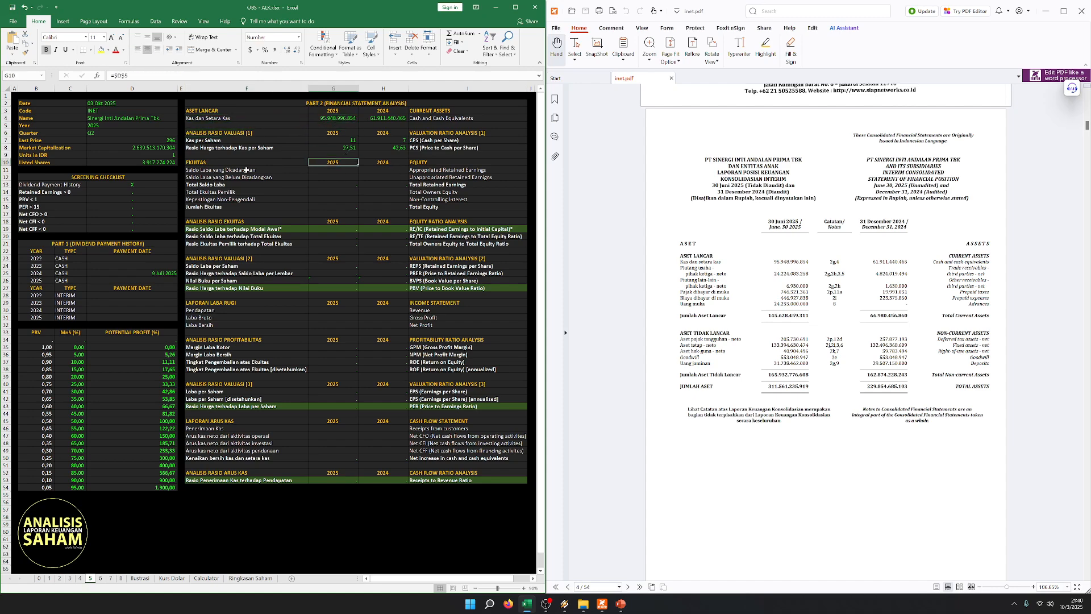
- Enter Appropriated Retained Earnings from the PDF's equity section: 3.300.000.000 for 2025 and 3.000.000.000 for 2024
left_click(274, 168)
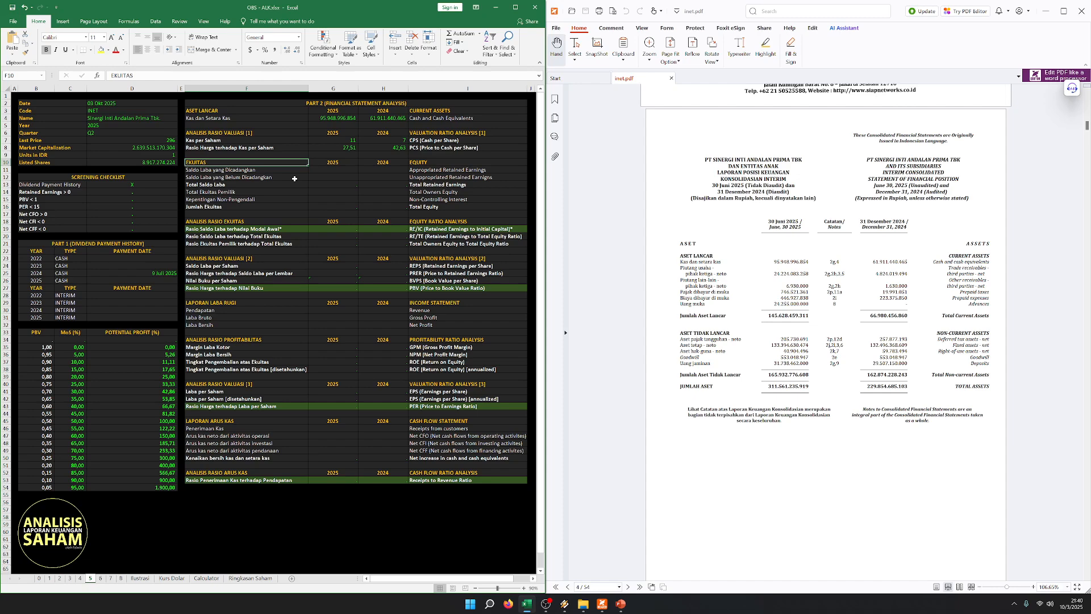
key("Down")
key("Up")
key("Down")
key("Right")
key("Left")
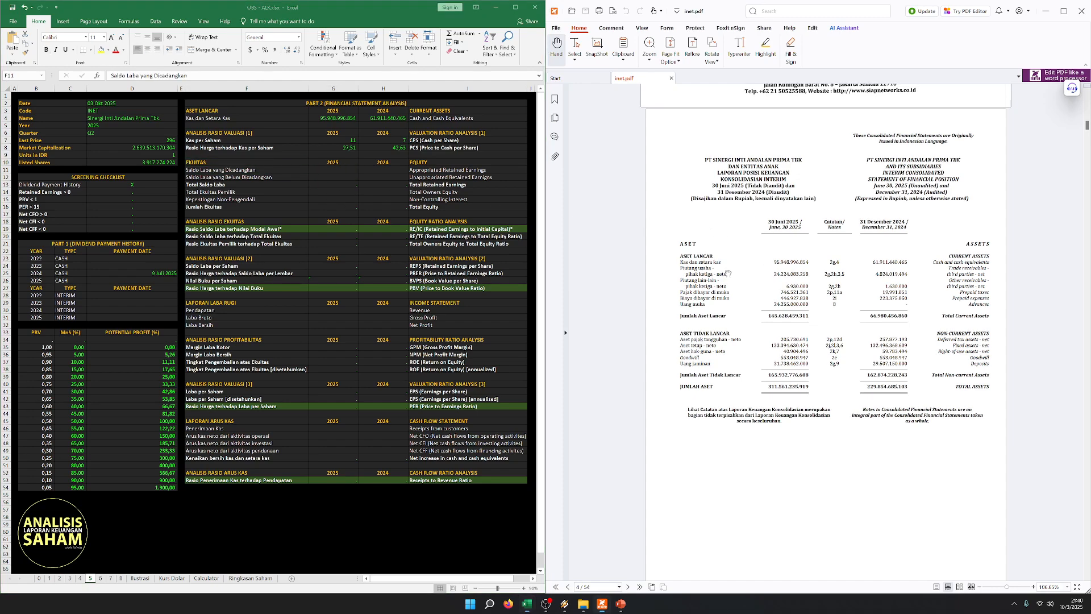
scroll(786, 281, "down", 1)
scroll(777, 251, "down", 10)
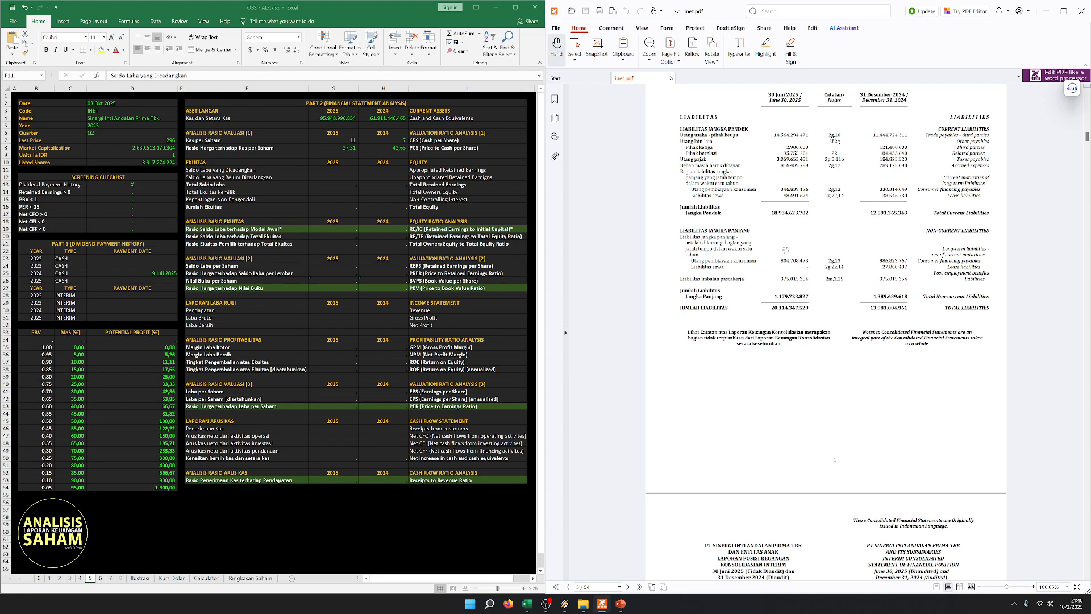
scroll(790, 249, "down", 8)
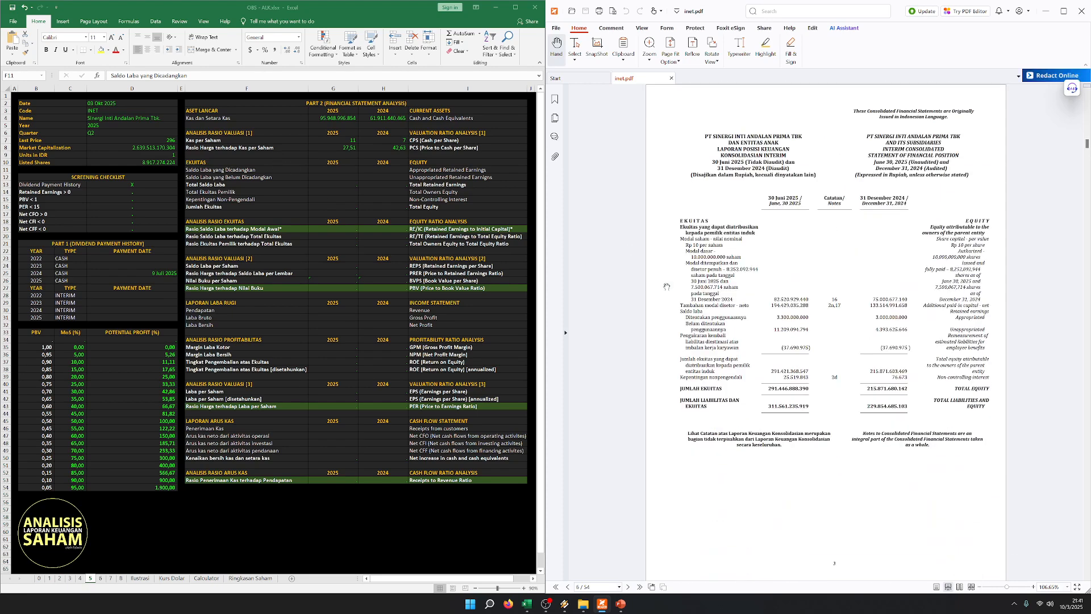
scroll(673, 279, "down", 1)
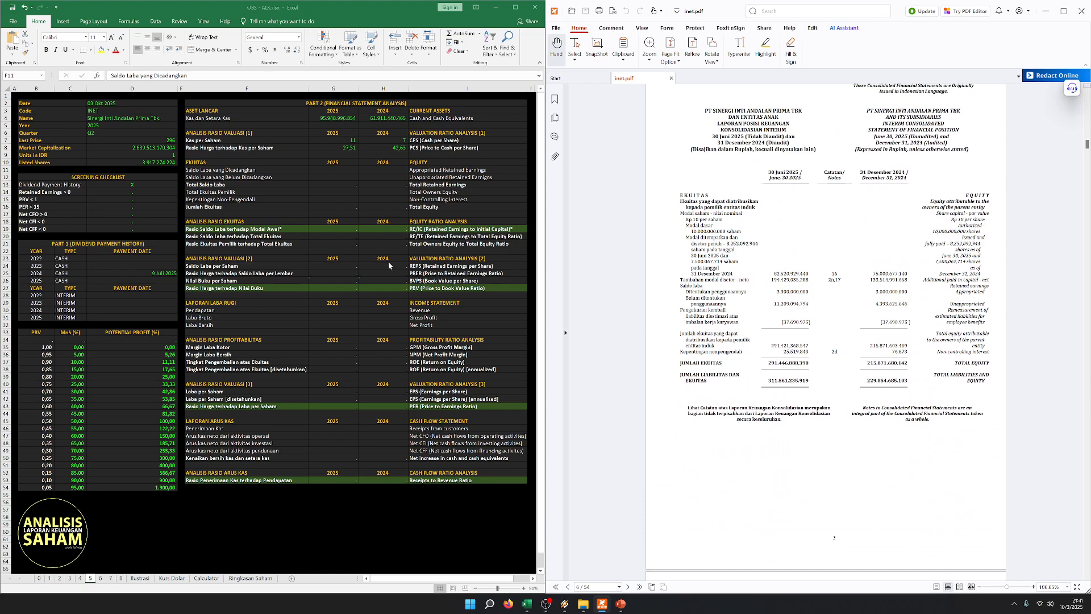
left_click(333, 169)
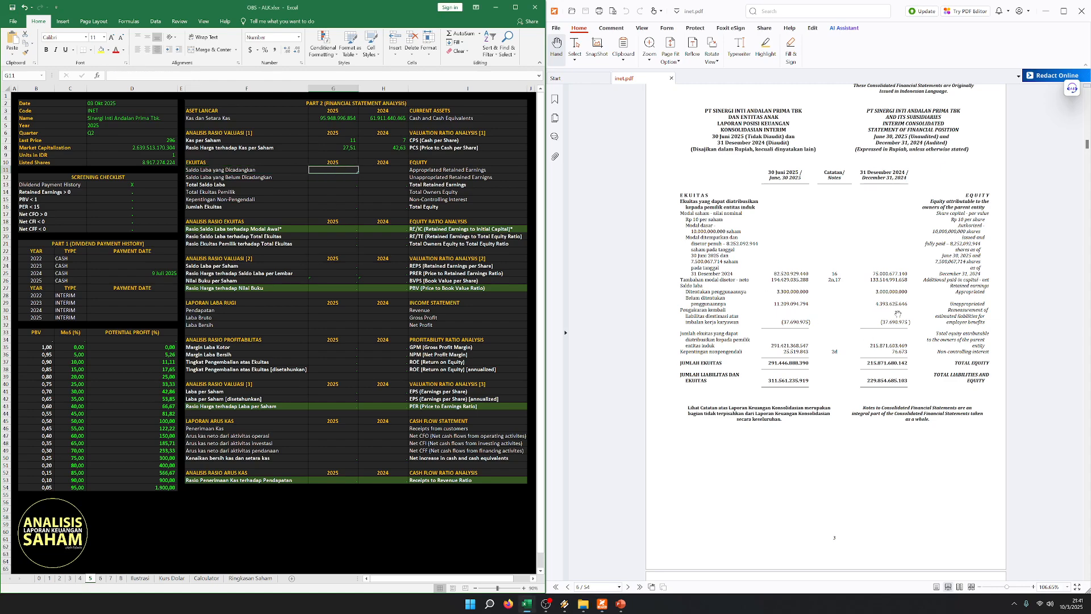
type("3.300.000.000")
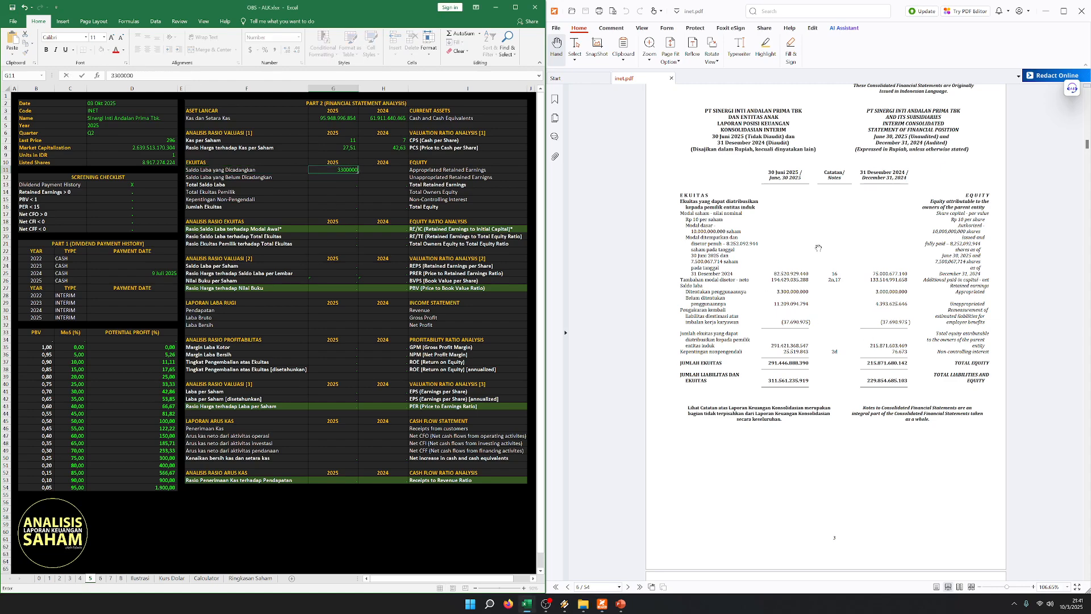
key("Tab")
type("3.000.")
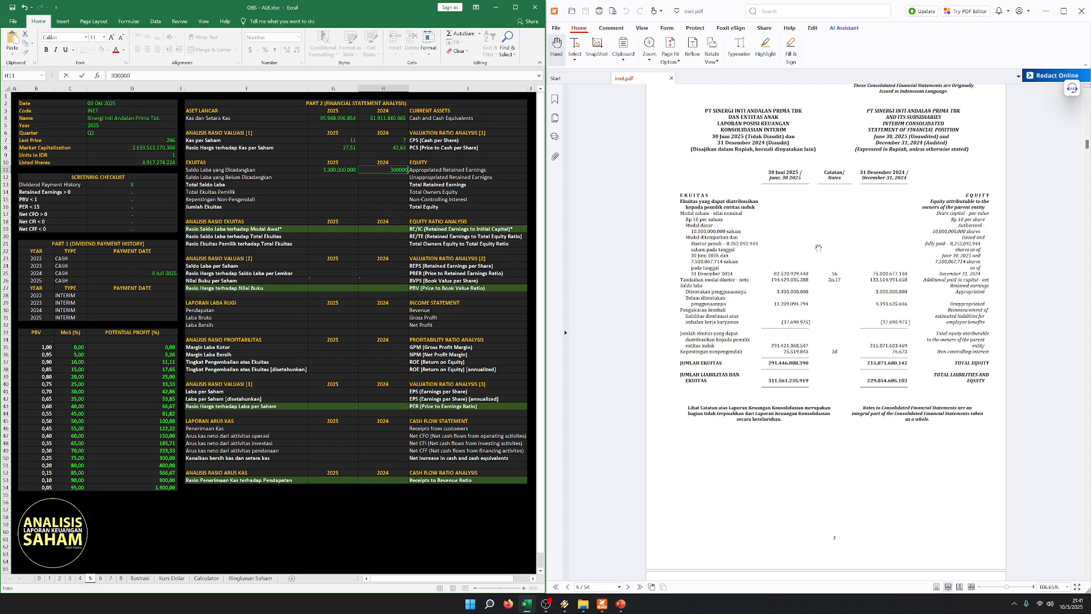
type("000.000")
key("Return")
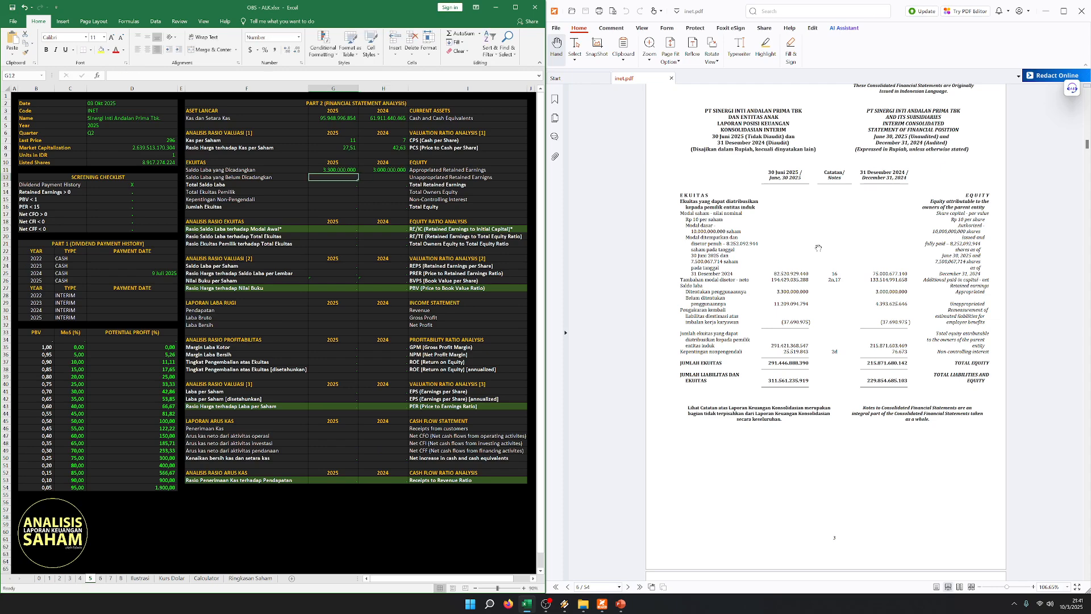
- Enter Unappropriated Retained Earnings from the PDF: 11.209.094.794 for 2025 and 4.393.625.646 for 2024
type("11.")
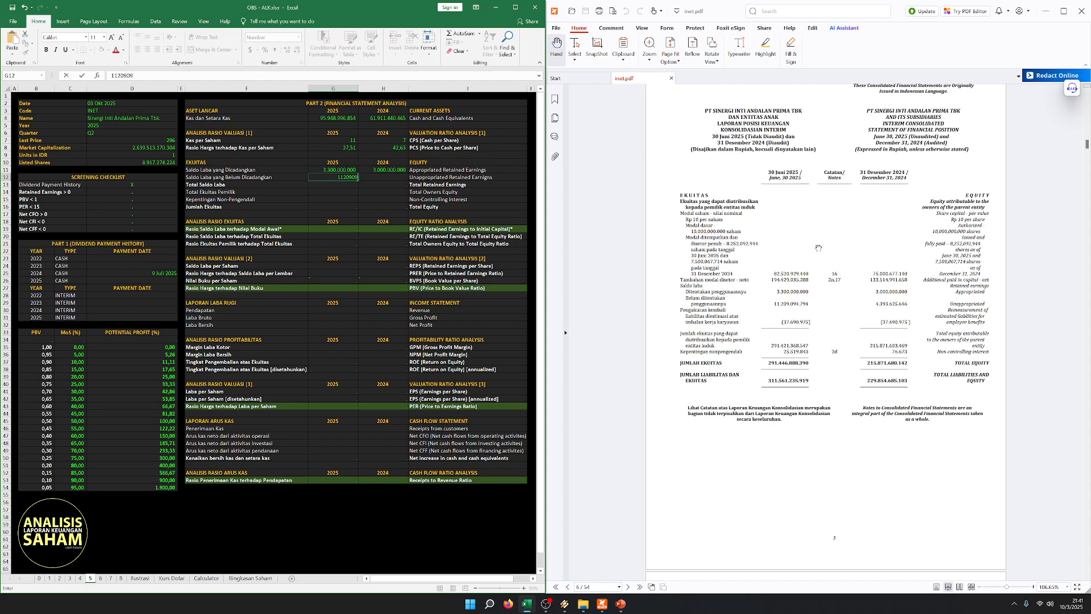
type("209.094.794")
key("Tab")
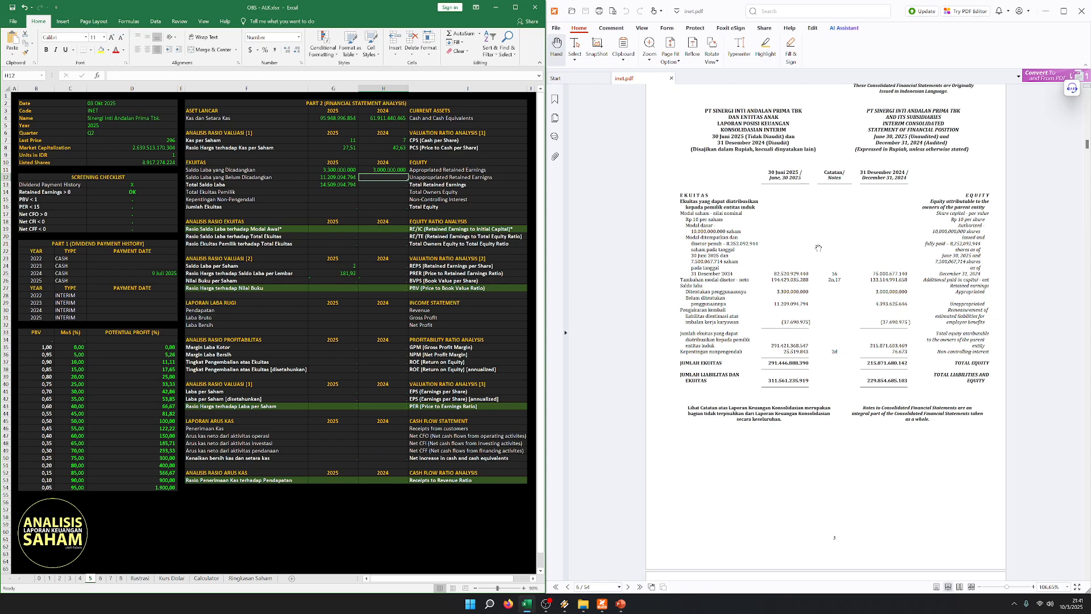
type("4.393.625.6")
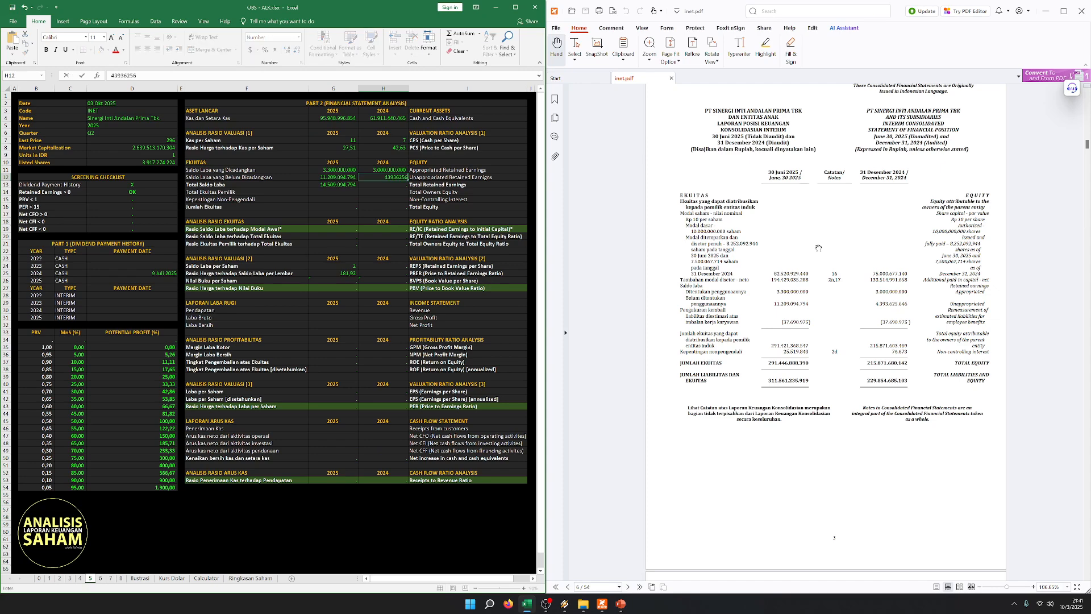
type("46")
key("Return")
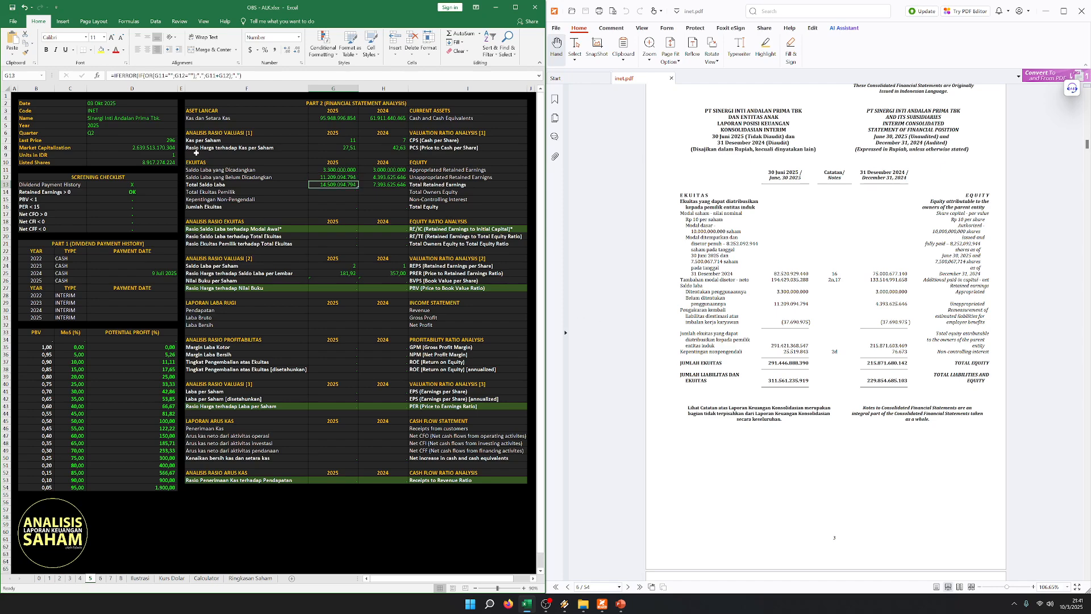
- Review the Total Retained Earnings row against the company data block, the 2024 dividend payment record and the price to cash ratio
left_click_drag(269, 186, 475, 183)
left_click(289, 206)
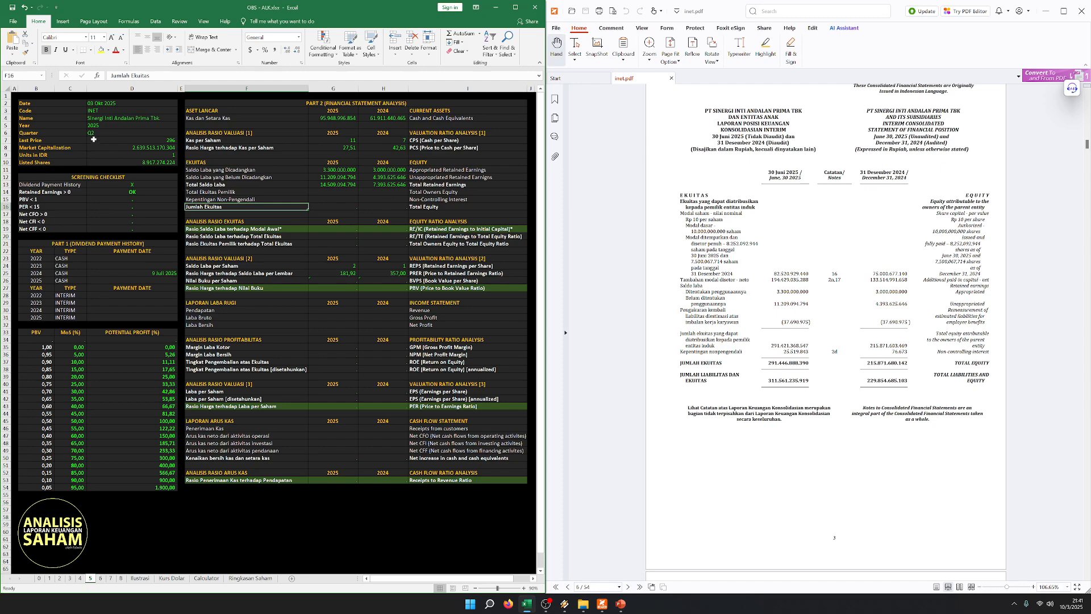
left_click_drag(63, 106, 171, 162)
left_click(363, 206)
left_click_drag(333, 163, 333, 184)
left_click(333, 199)
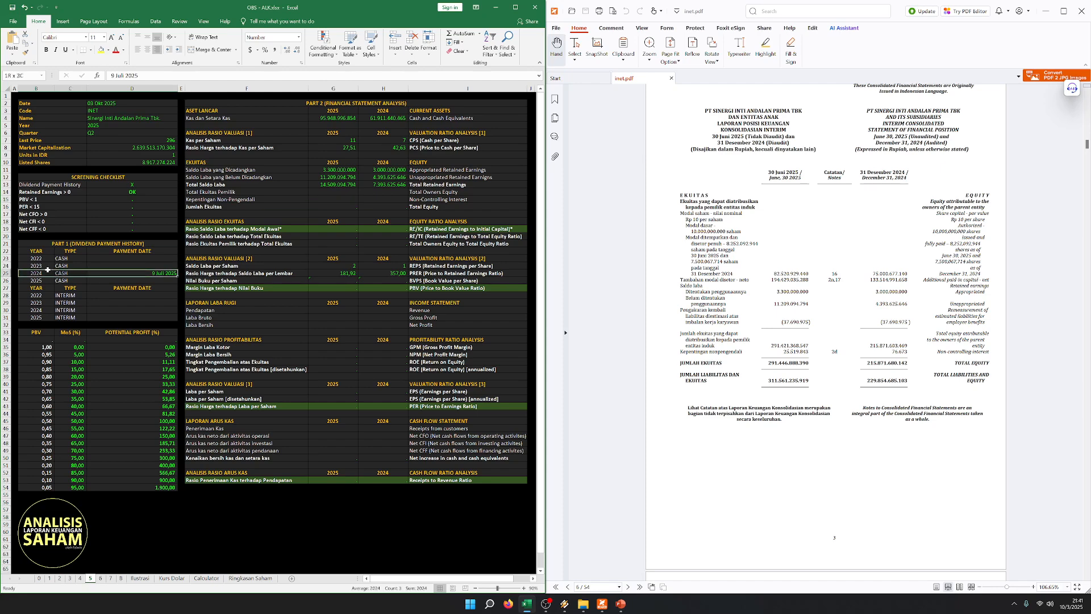
left_click(333, 148)
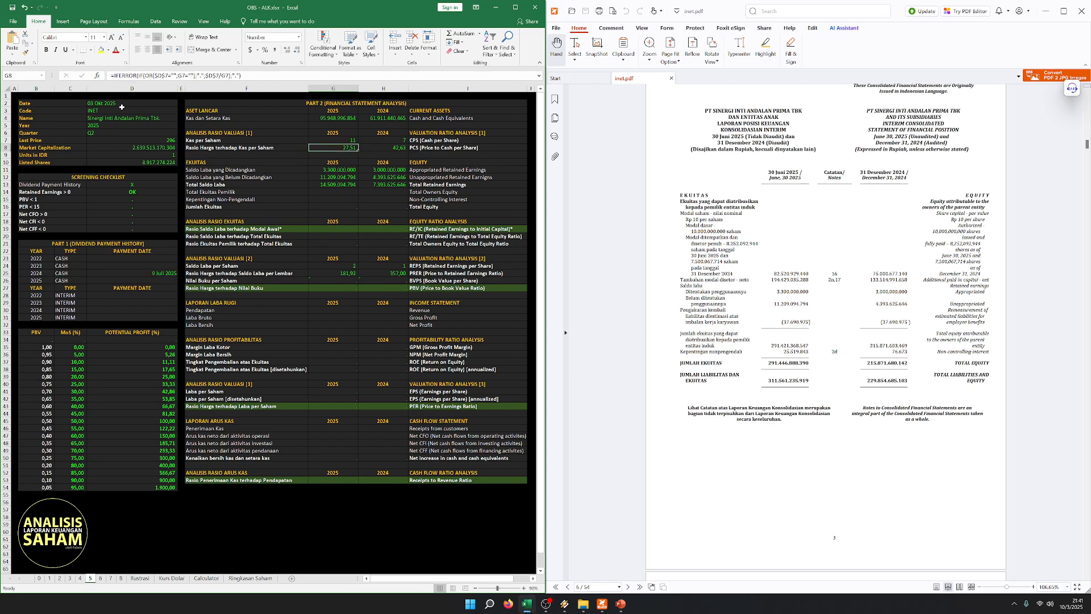
left_click(327, 194)
left_click_drag(328, 162, 336, 169)
left_click(285, 193)
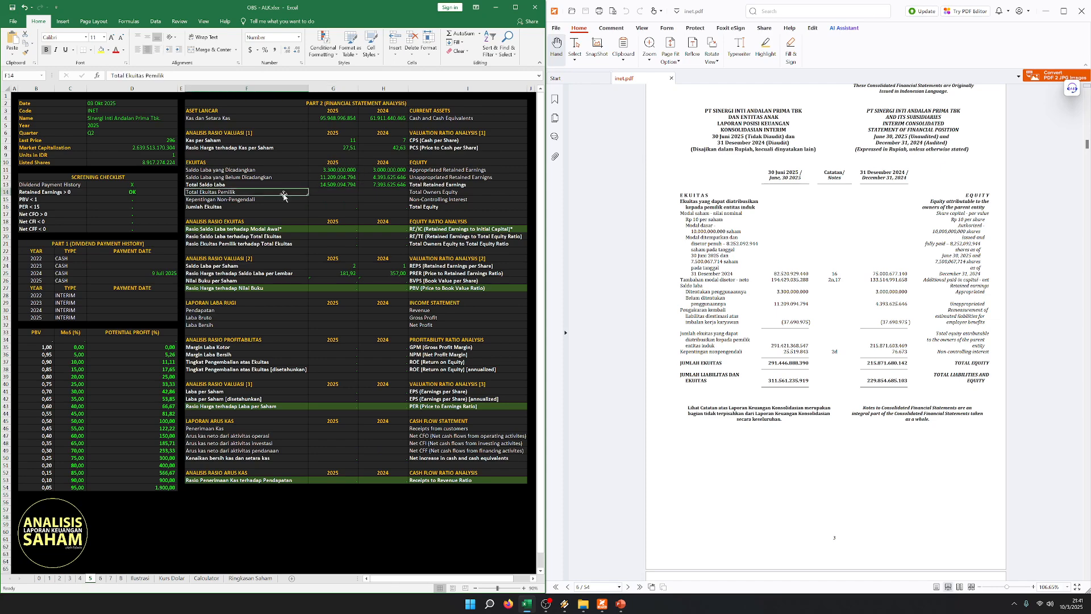
- Compare Total Retained Earnings for 2025 and 2024 and examine the neighbouring owners equity and non-controlling interest rows
left_click(330, 185)
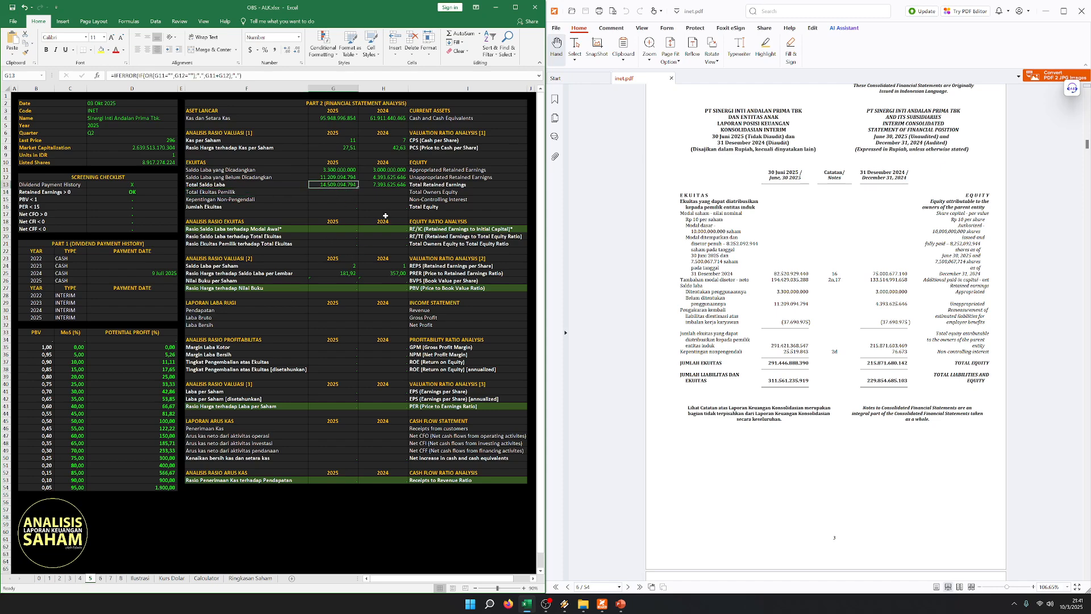
left_click(350, 201)
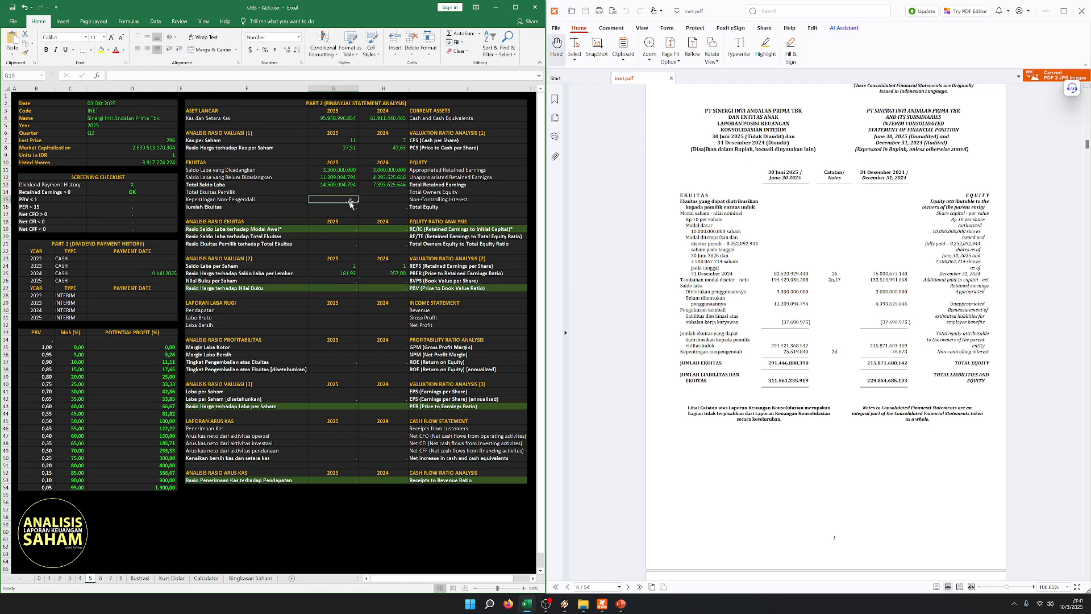
left_click_drag(365, 188, 332, 185)
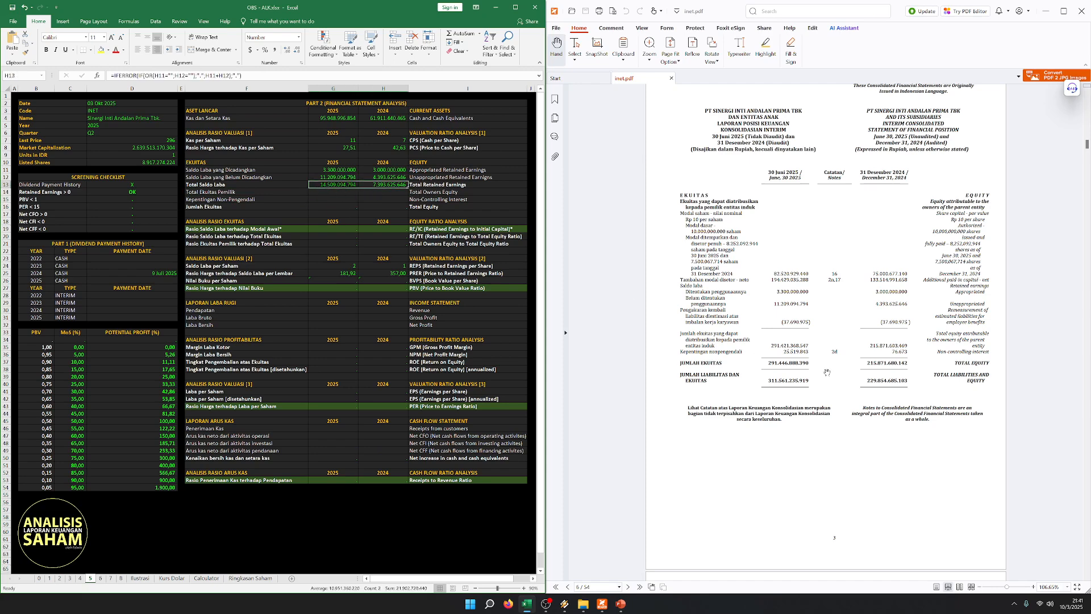
left_click(318, 197)
left_click(227, 170)
left_click(303, 190)
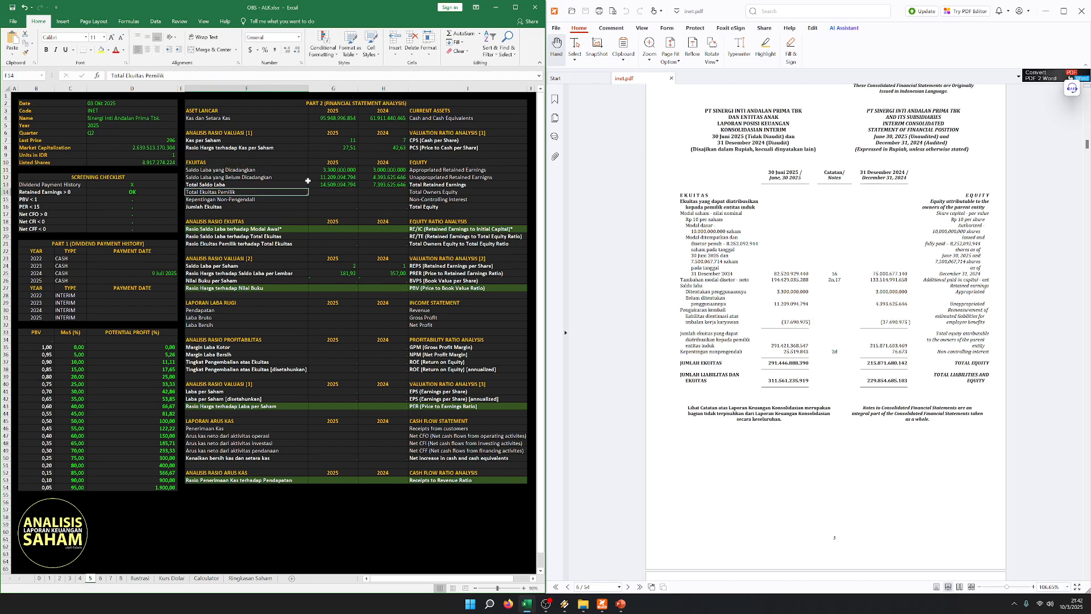
left_click(335, 183)
left_click(338, 190)
left_click(335, 198)
left_click(284, 192)
left_click(330, 191)
left_click_drag(268, 185, 440, 185)
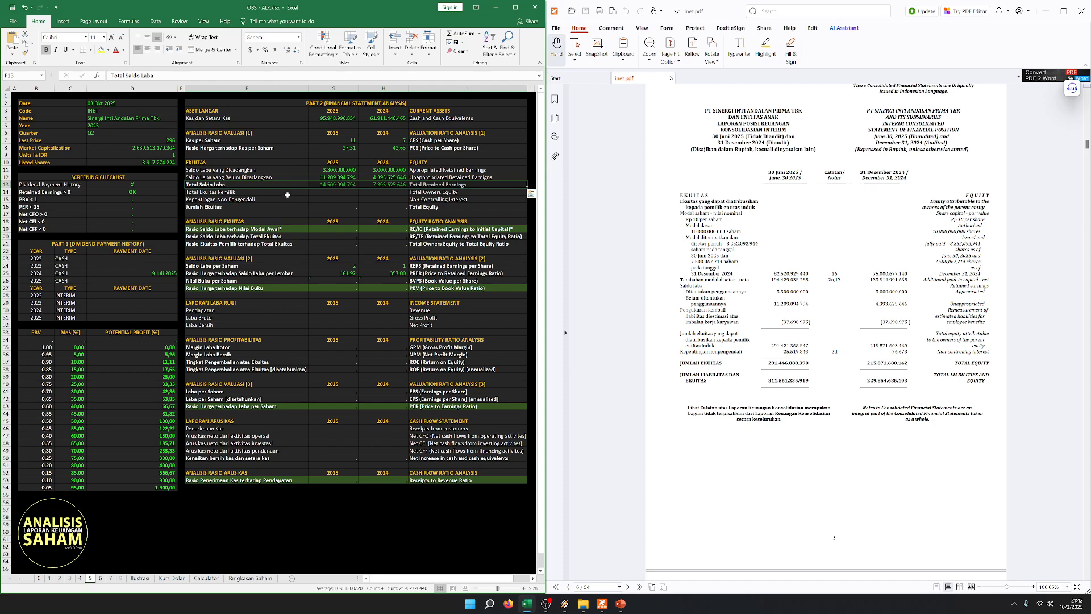
- Examine Total Retained Earnings alongside the PDF's equity figures and the Retained Earnings > 0 item in the screening checklist
left_click(328, 191)
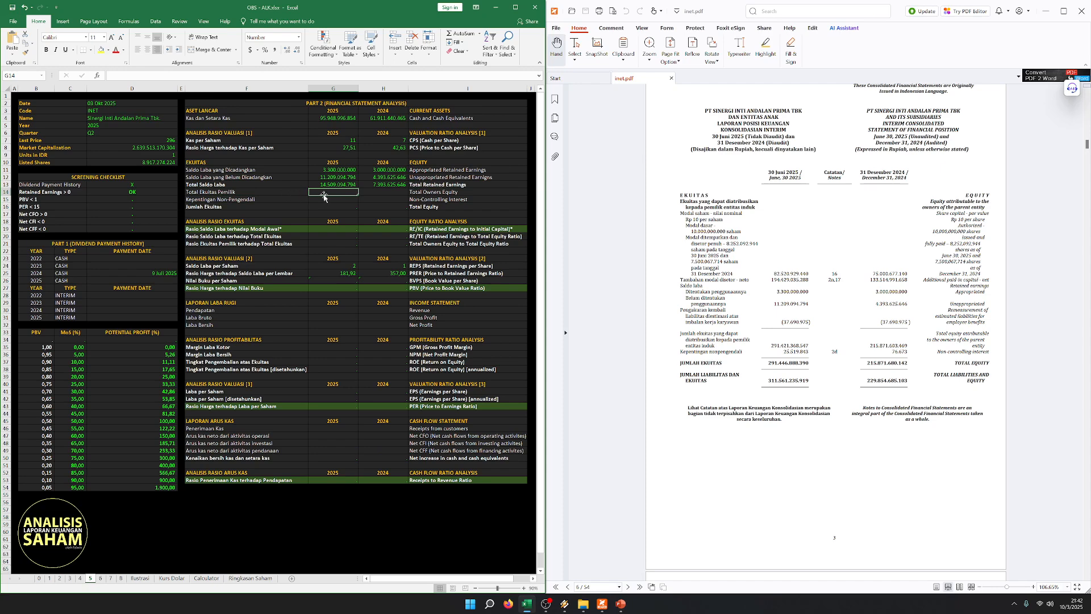
left_click(301, 198)
left_click_drag(267, 184, 415, 185)
left_click(281, 199)
left_click(269, 190)
left_click(329, 192)
left_click(744, 289)
scroll(755, 278, "down", 4)
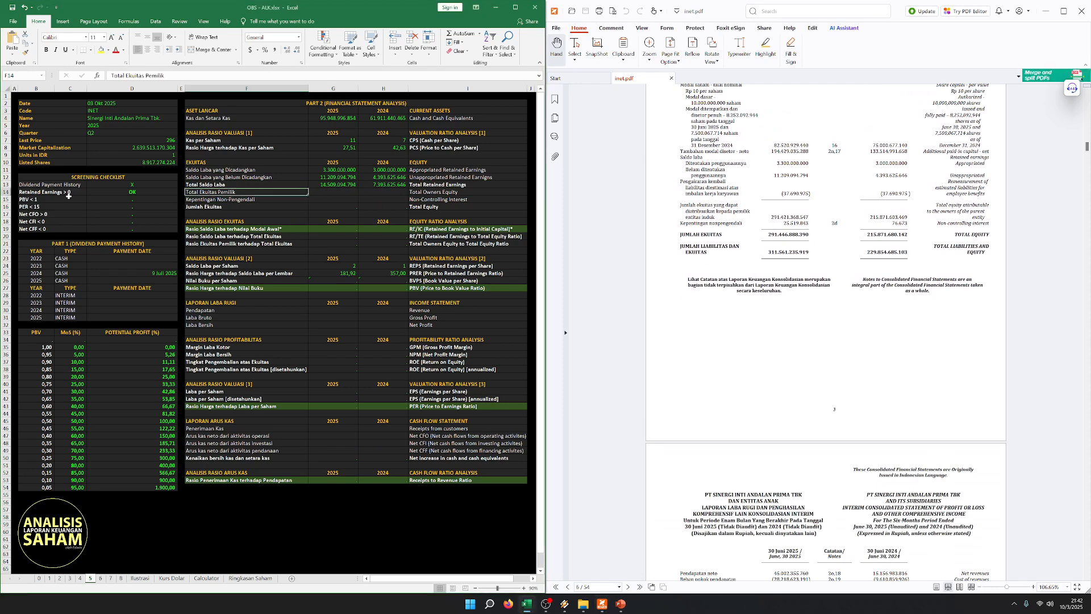
left_click_drag(62, 200, 119, 192)
left_click(119, 192)
- Enter Total Owners Equity from the PDF: 291.421.368.547 for 2025 and 215.871.603.469 for 2024
left_click(279, 195)
key("Right")
type("2")
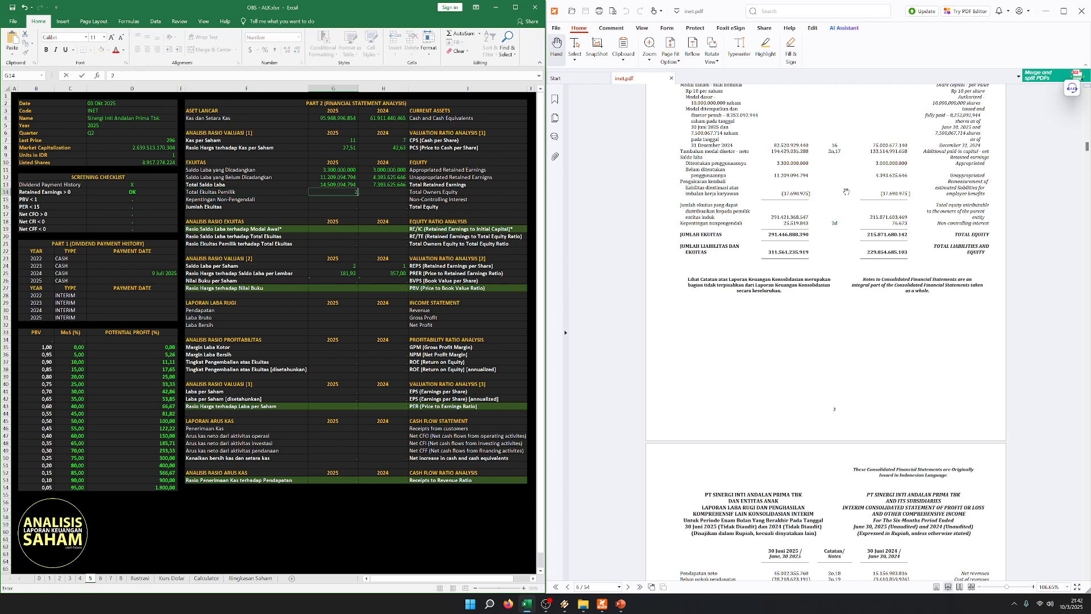
type("547")
key("Tab")
type("215.")
type("871.6")
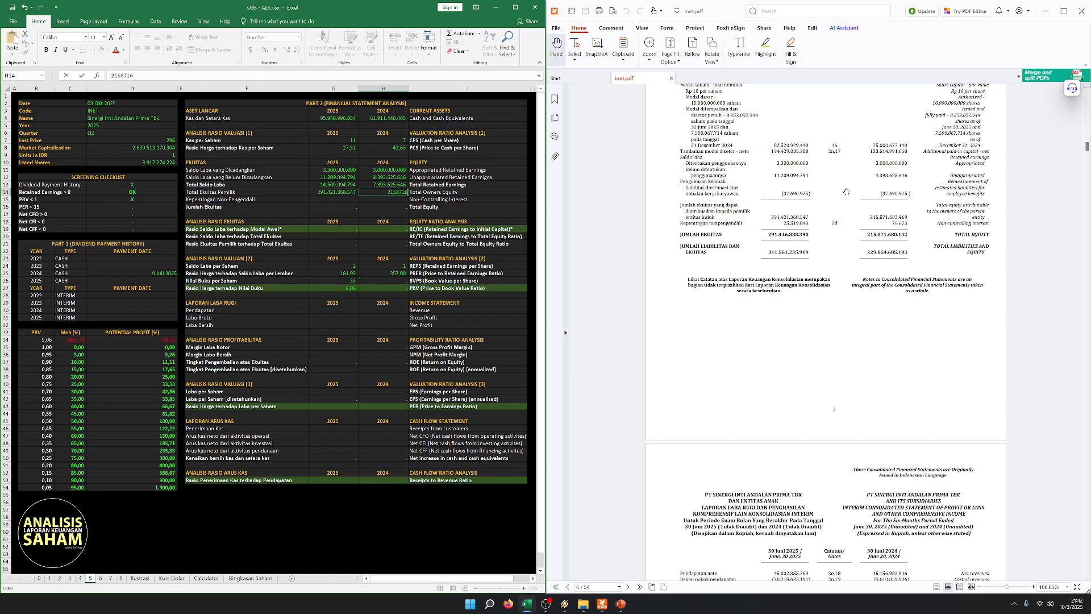
type("03.469")
key("Down")
- Enter Non-Controlling Interest from the PDF: 76.673 for 2024 and 25.519.843 for 2025
type("76673")
key("Left")
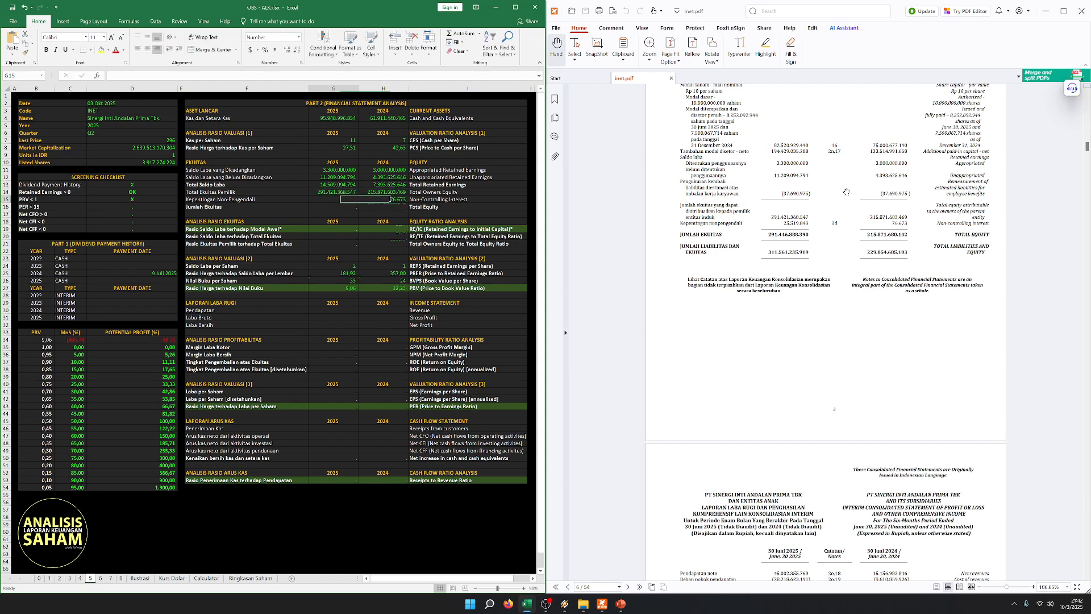
type("25.519.843")
key("Down")
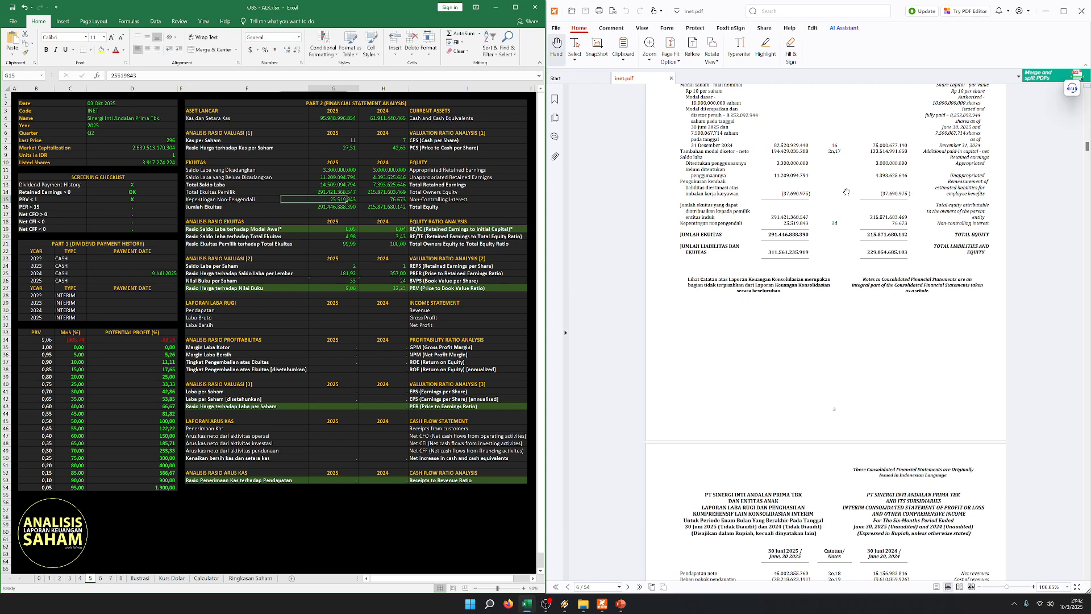
- Check Total Equity against the PDF and examine the equity ratio rows, especially retained earnings to initial capital
left_click(383, 206)
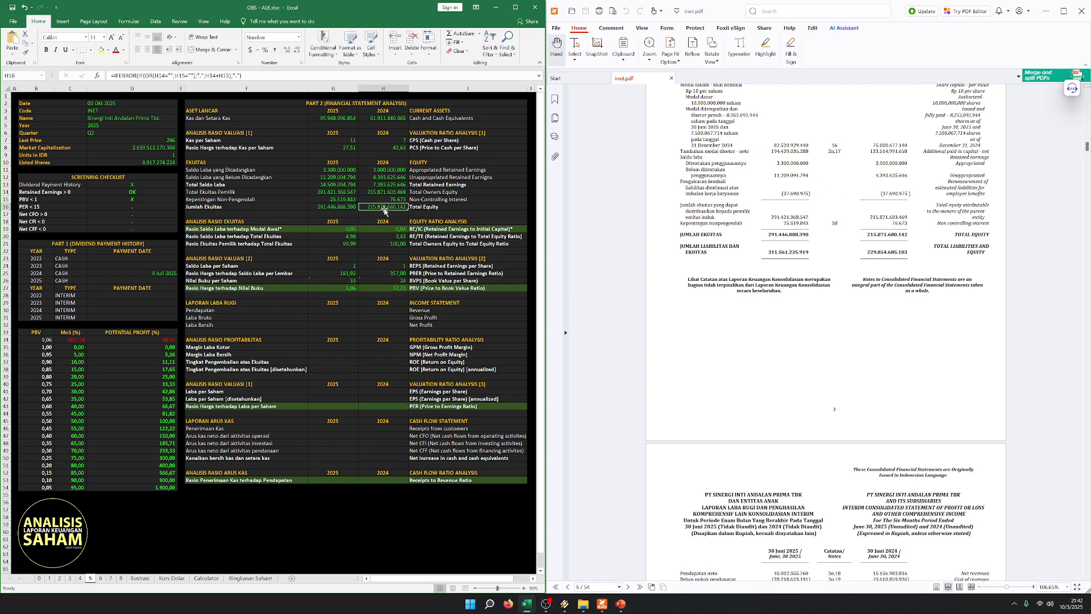
left_click(341, 223)
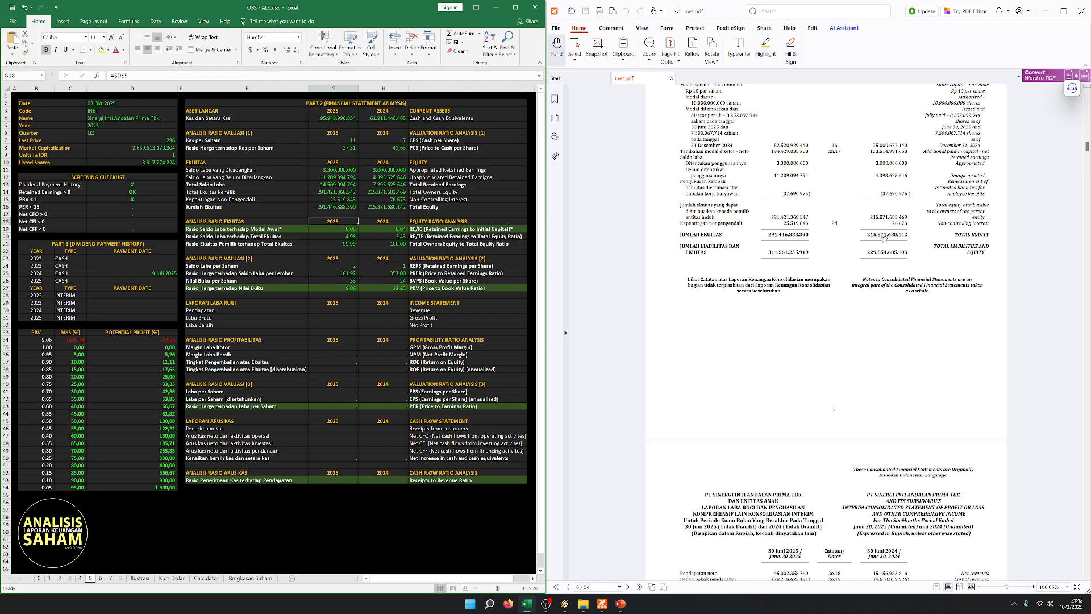
left_click(334, 243)
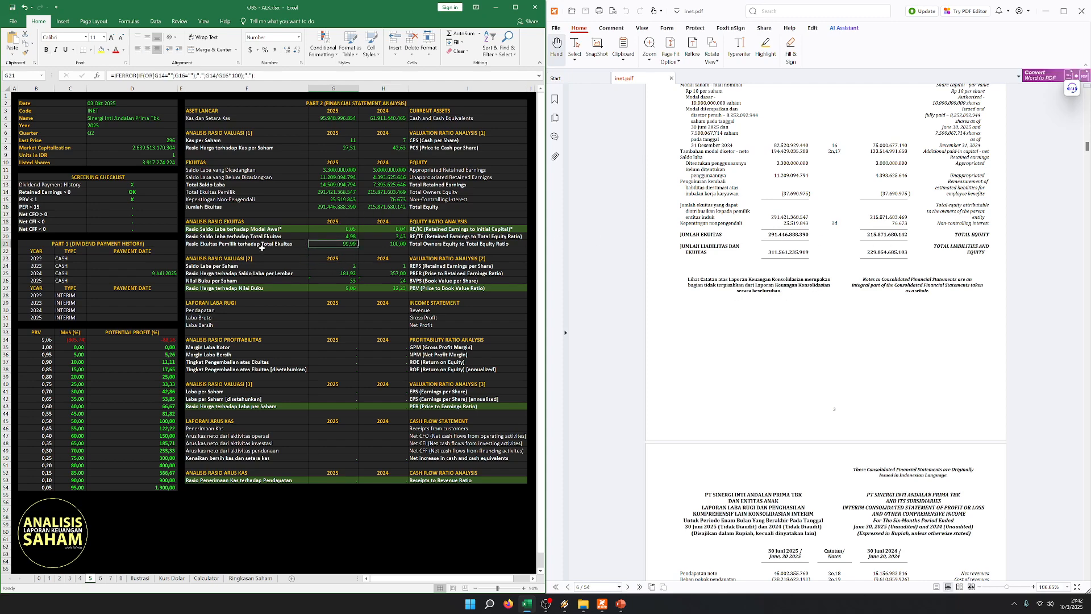
left_click_drag(229, 230, 438, 230)
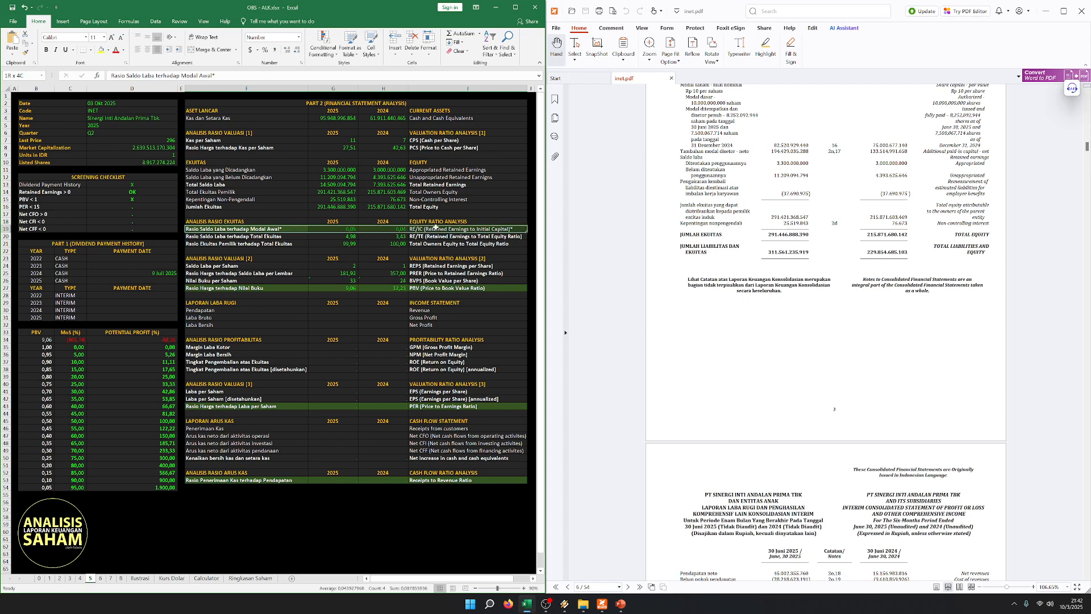
left_click(396, 251)
left_click(348, 229)
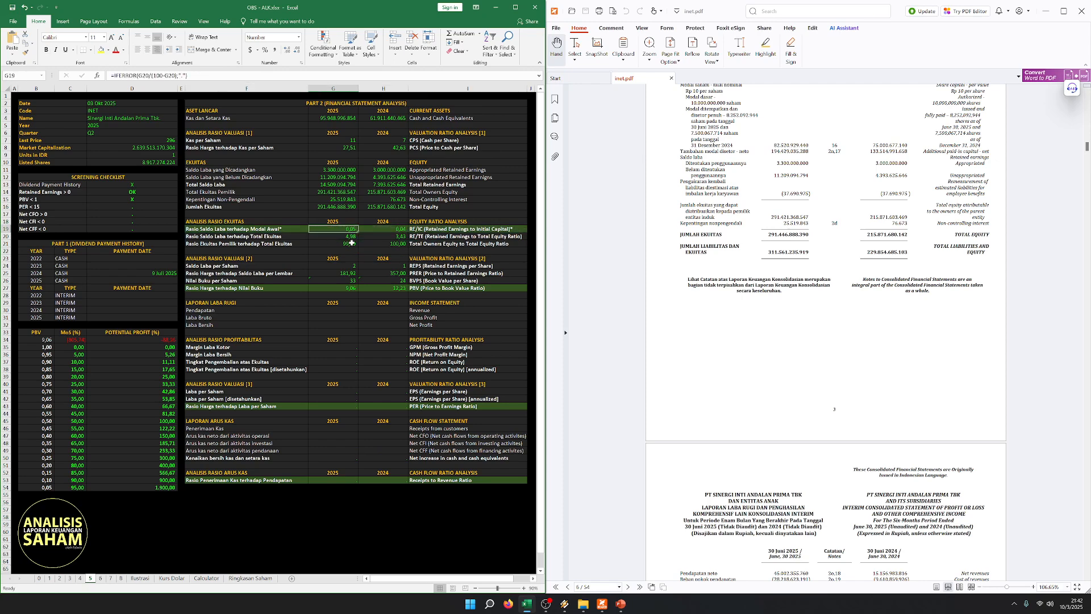
left_click(243, 242)
left_click_drag(263, 228, 523, 230)
left_click(387, 243)
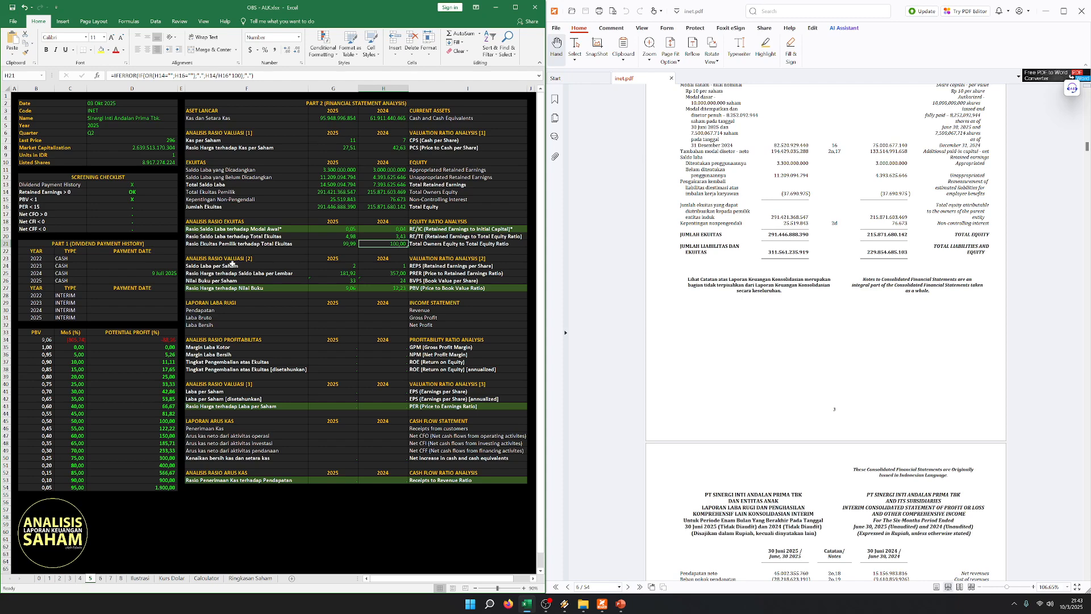
left_click_drag(305, 230, 435, 228)
left_click(334, 259)
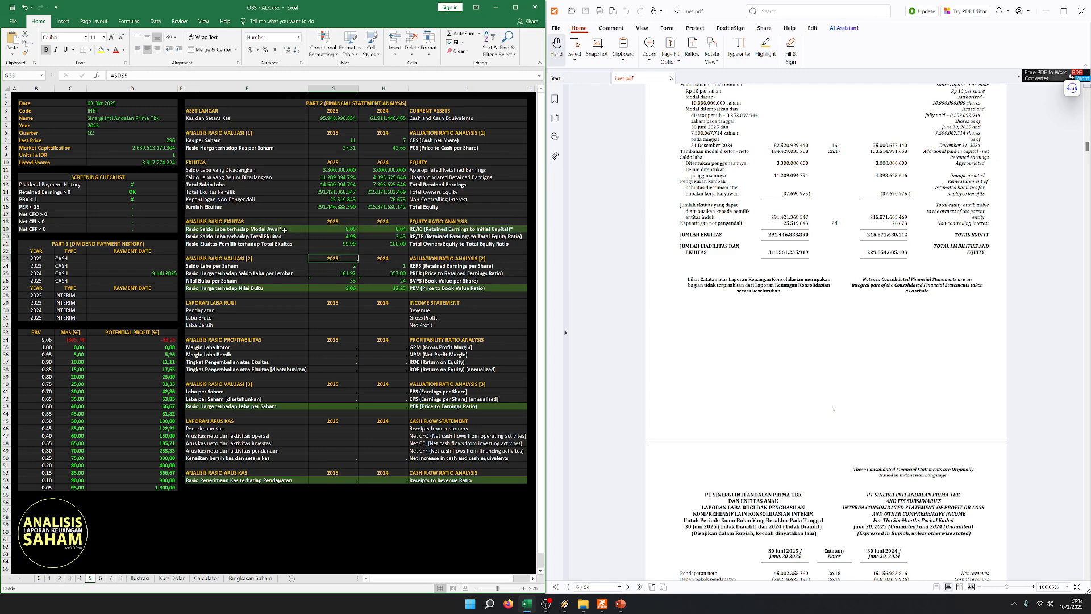
- Examine the retained earnings to initial capital ratio together with the 2024 cash dividend entry in the payment history
left_click_drag(284, 230, 435, 229)
left_click(333, 249)
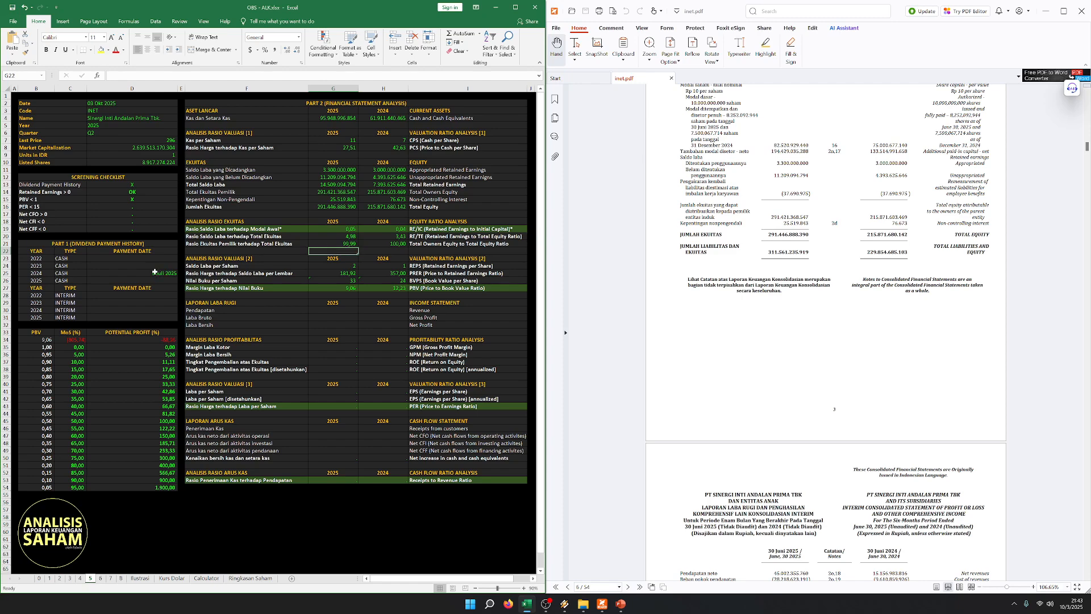
left_click_drag(154, 272, 42, 274)
left_click(344, 251)
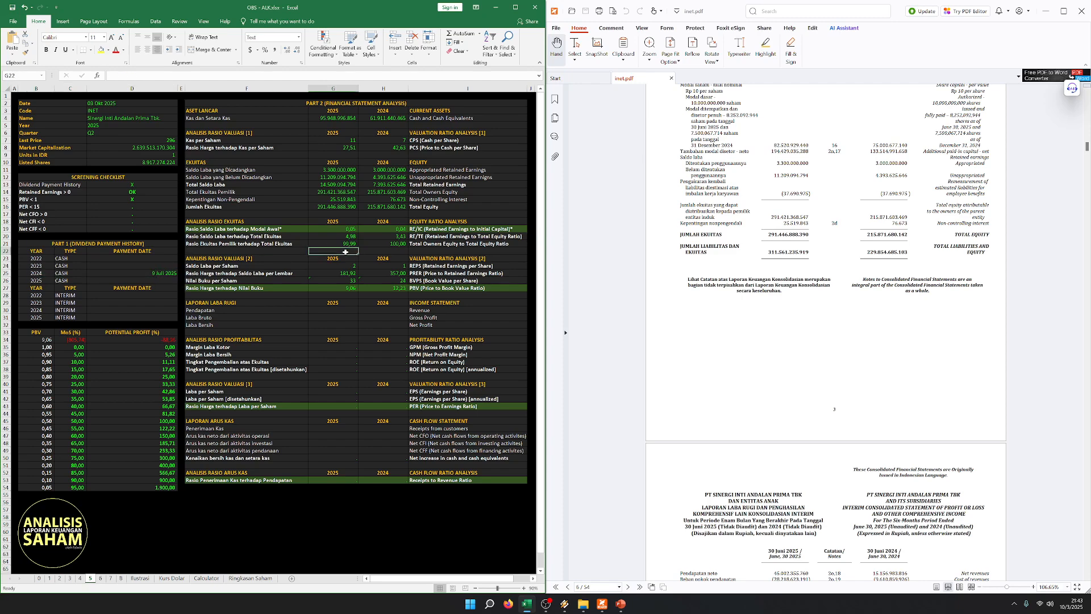
left_click(287, 243)
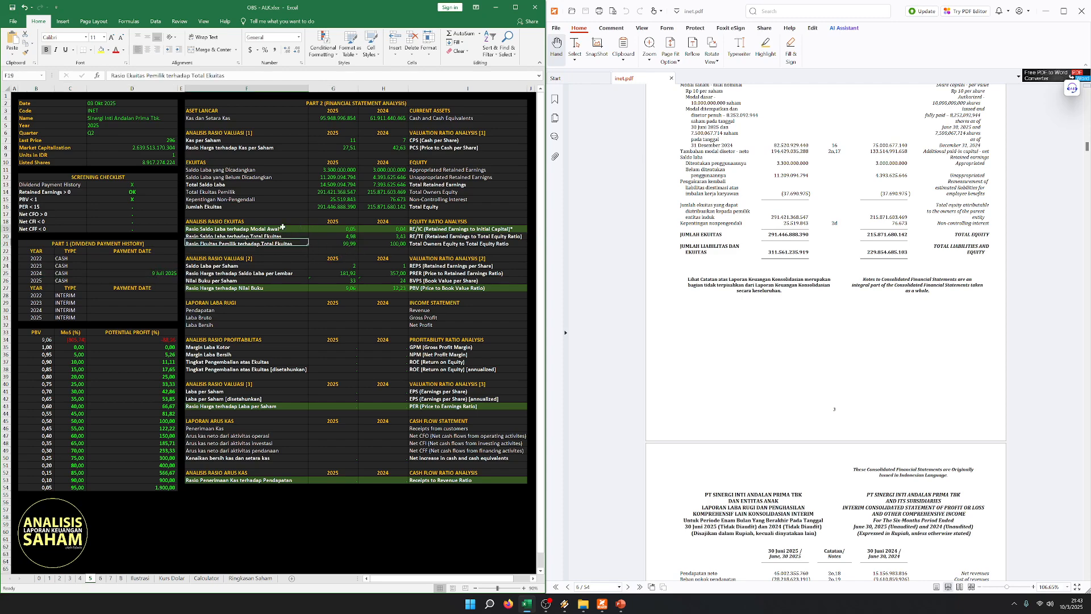
left_click_drag(282, 227, 450, 227)
left_click(199, 265)
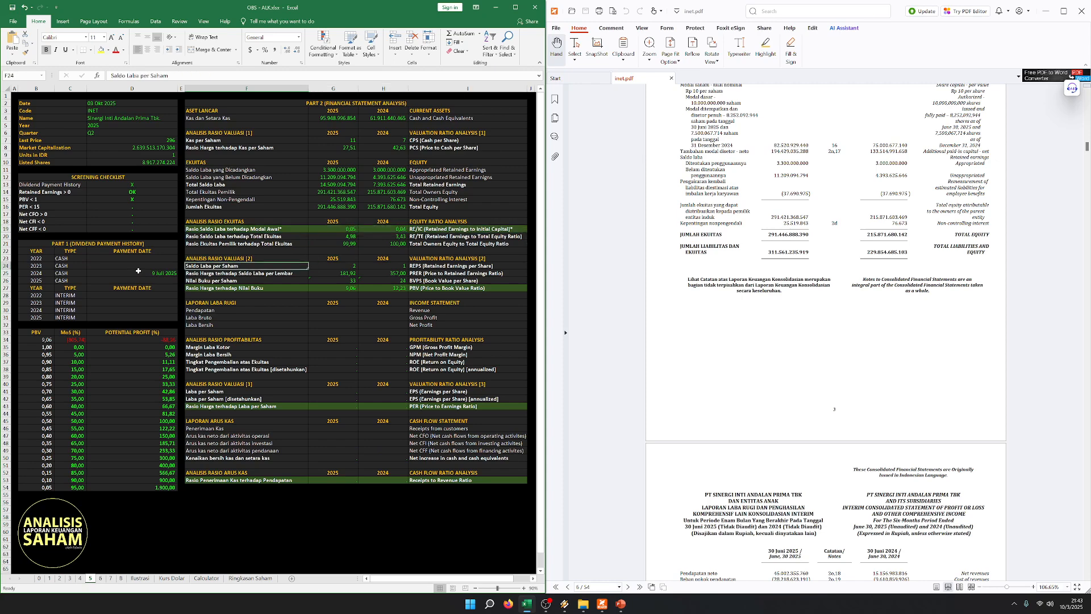
left_click_drag(138, 271, 48, 273)
- Compare the 2025 and 2024 equity ratios, focusing on retained earnings to initial capital and owners equity to total equity
left_click(382, 230)
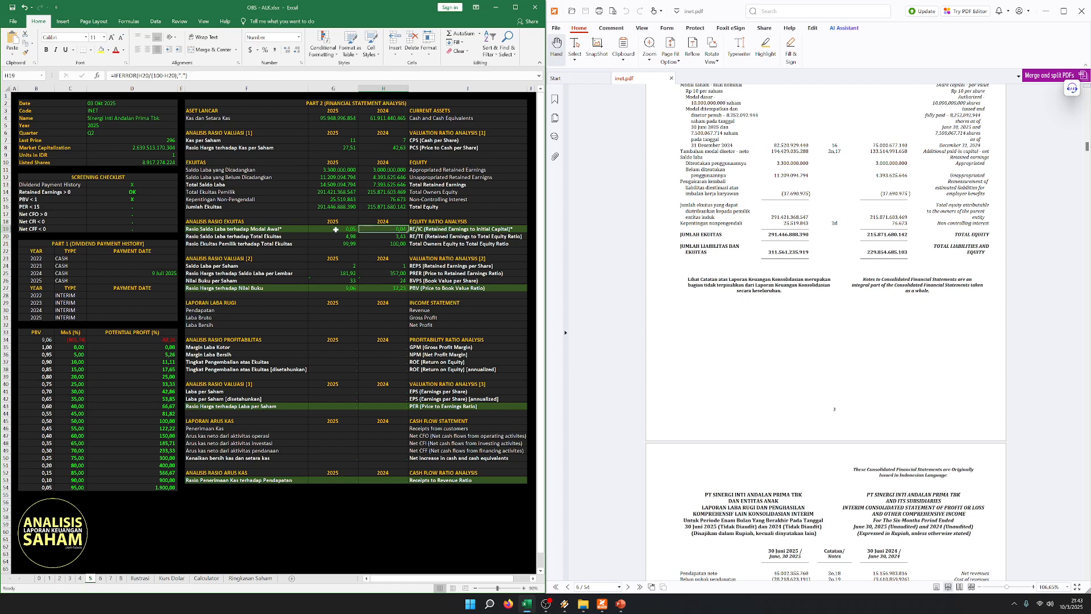
left_click(348, 243)
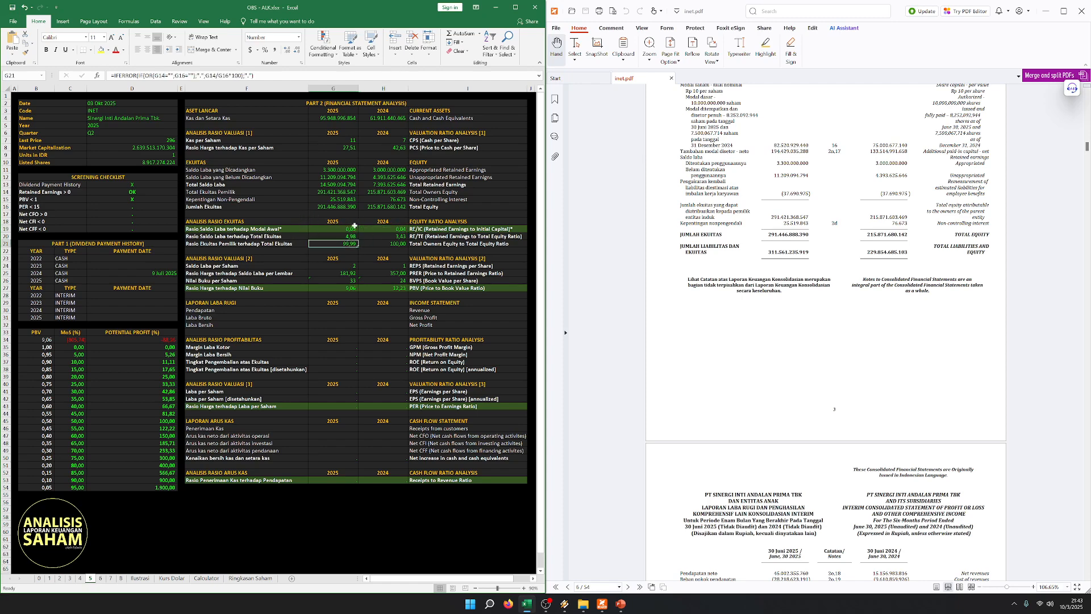
left_click(396, 227)
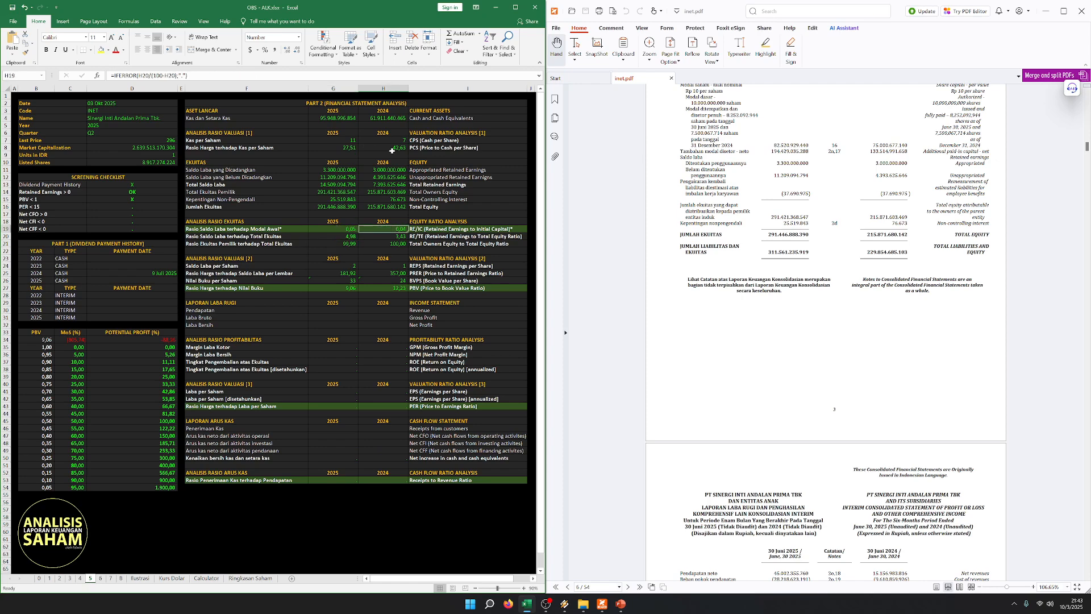
key("Down")
key("Down")
key("Down")
key("Down")
key("Down")
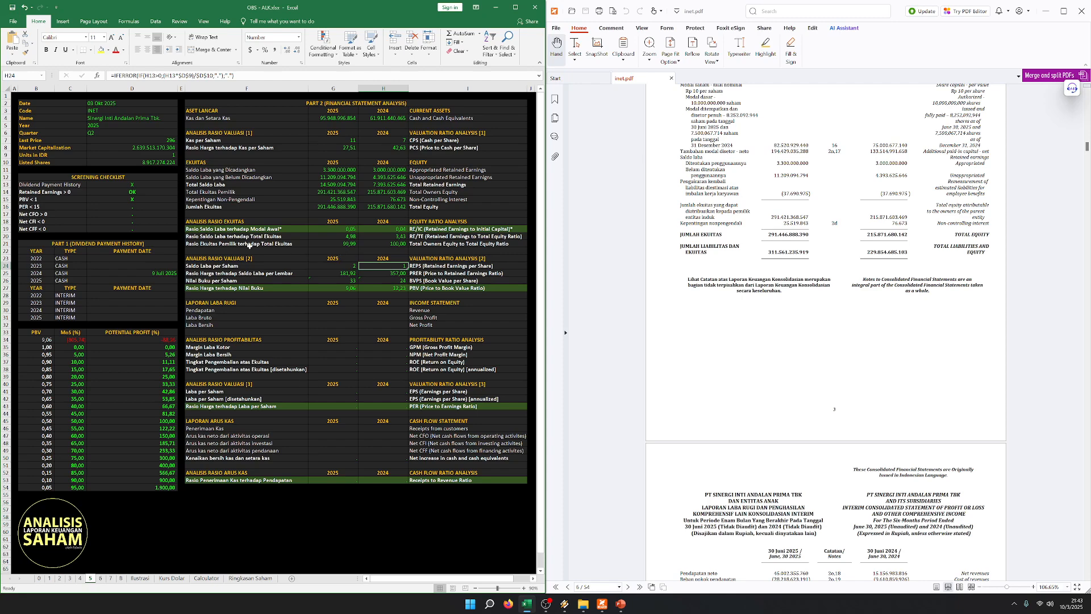
left_click(248, 245)
left_click(339, 305)
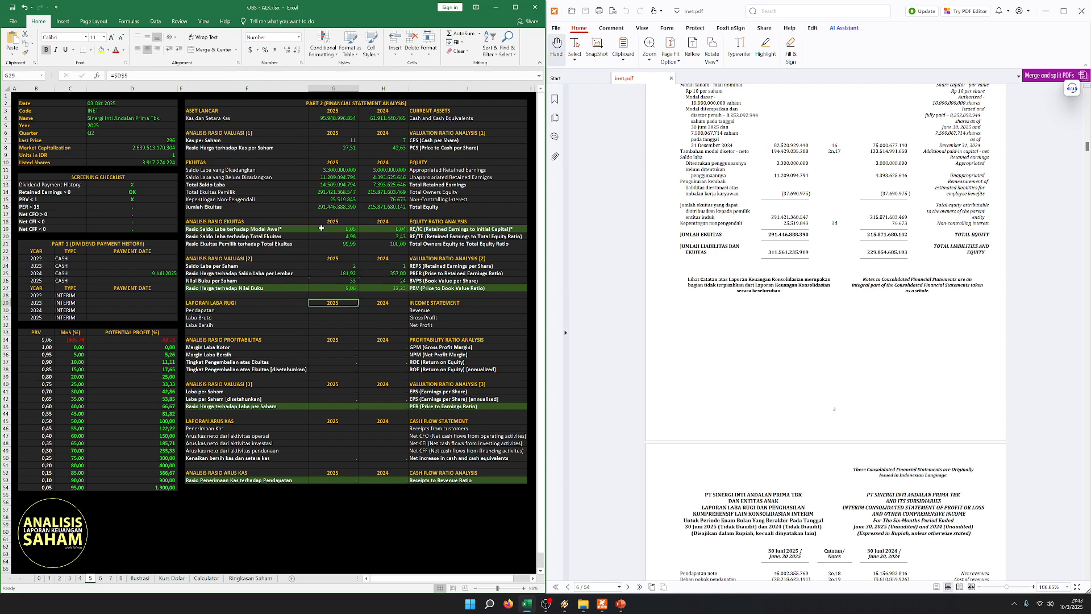
- Examine the Price to Book Value ratio for both years alongside the PBV < 1 item in the screening checklist
left_click(280, 289)
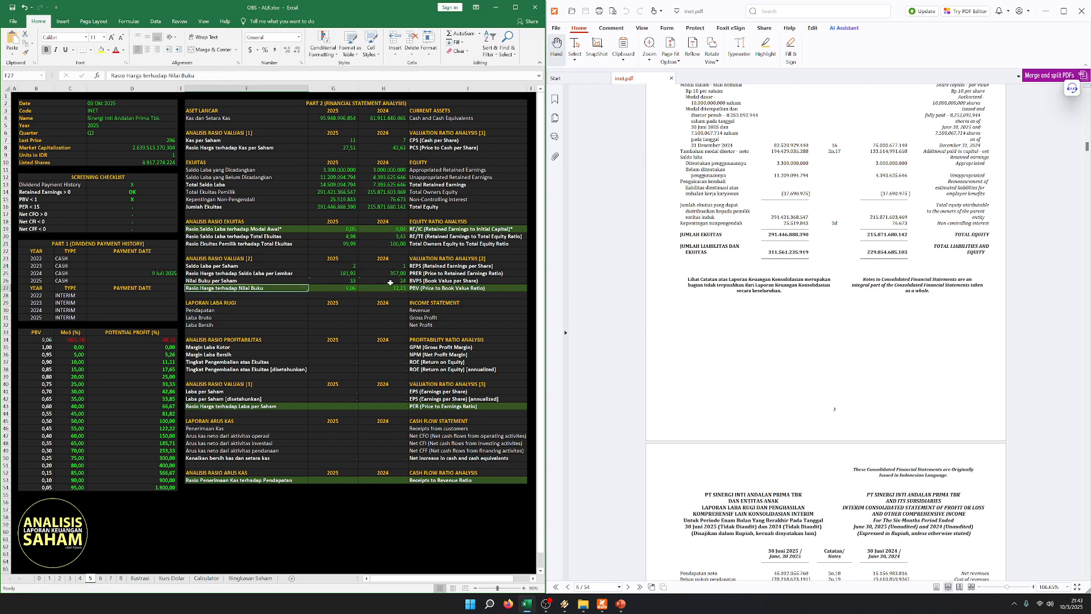
left_click(325, 289)
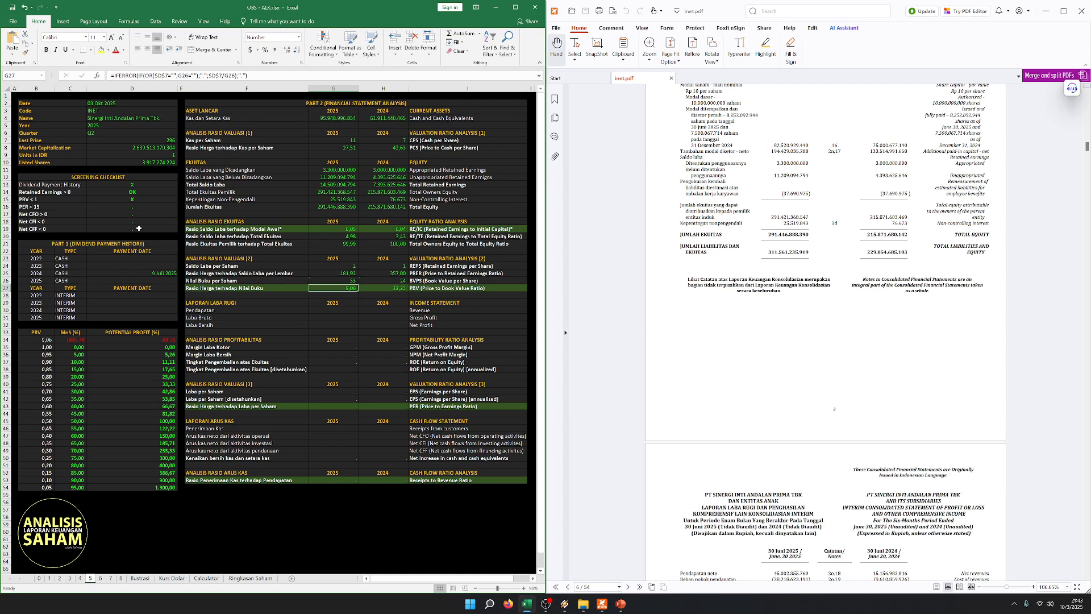
key("ctrl+Home")
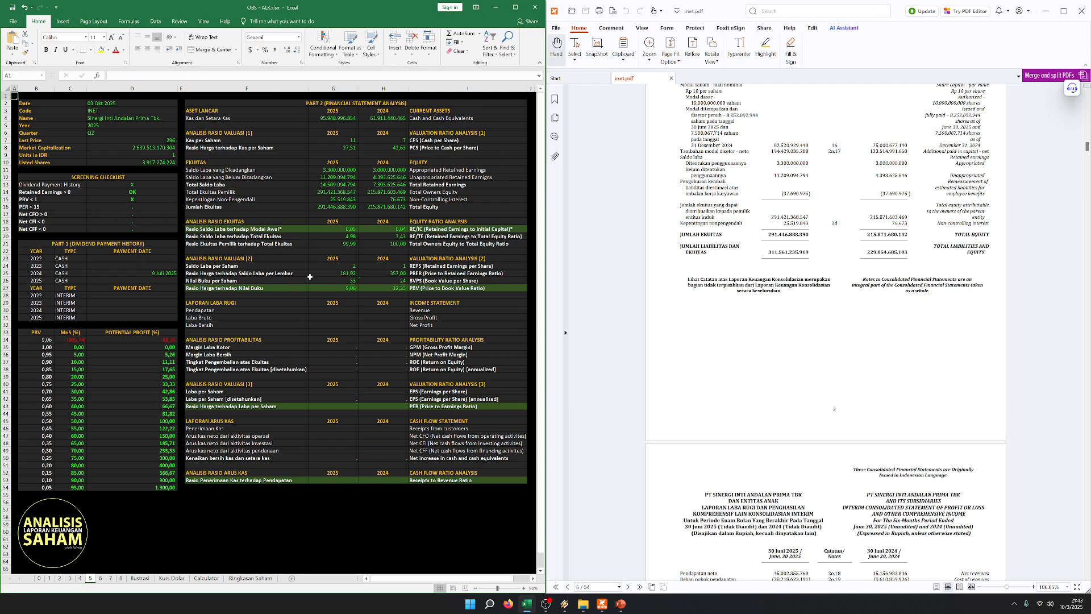
left_click(343, 325)
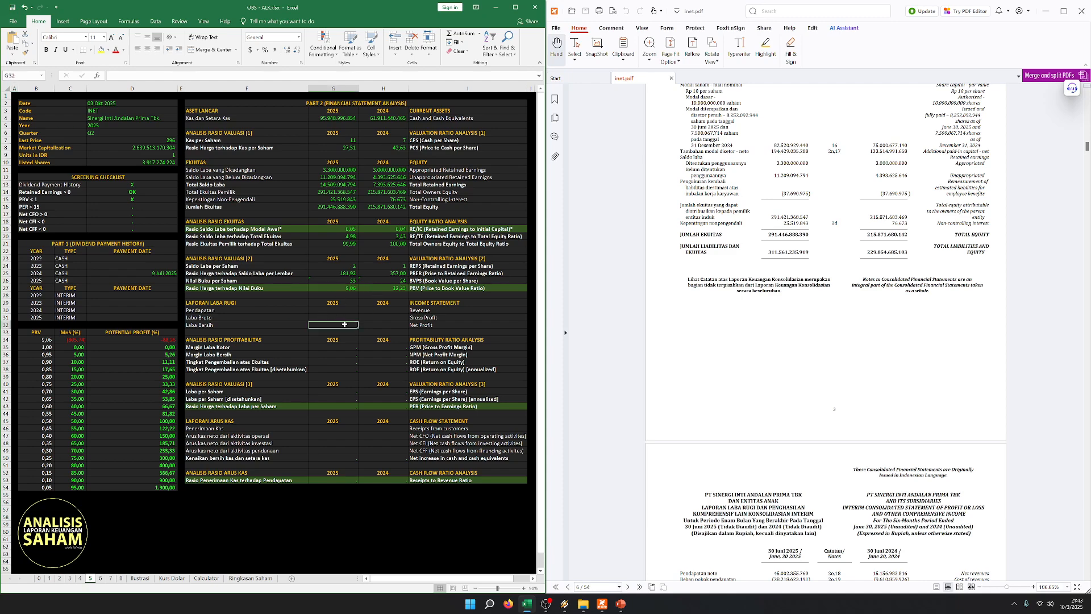
left_click_drag(53, 200, 141, 205)
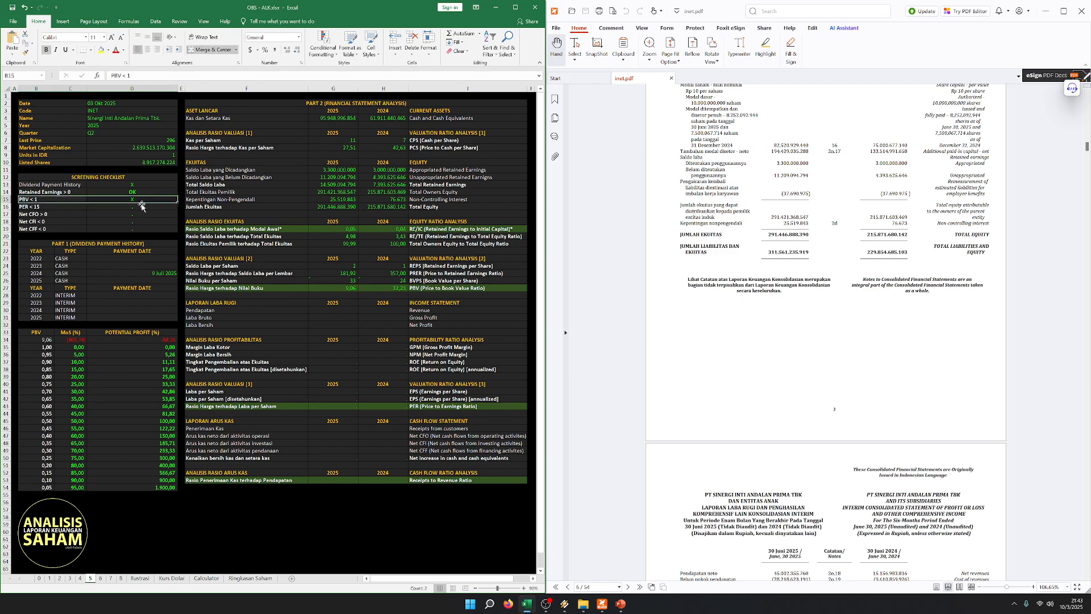
left_click(332, 324)
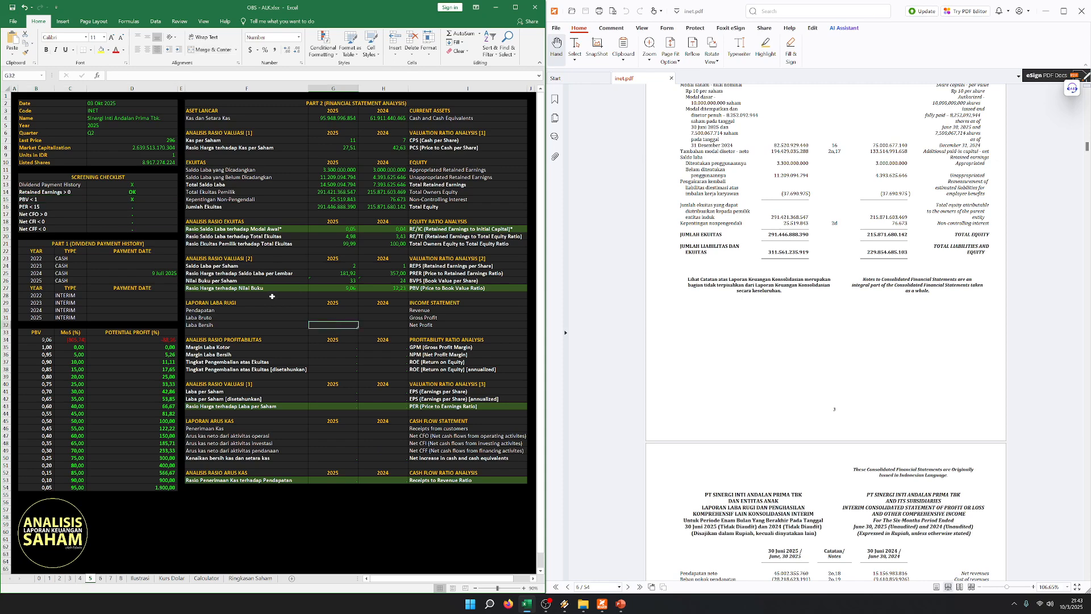
left_click_drag(280, 288, 443, 289)
left_click(276, 303)
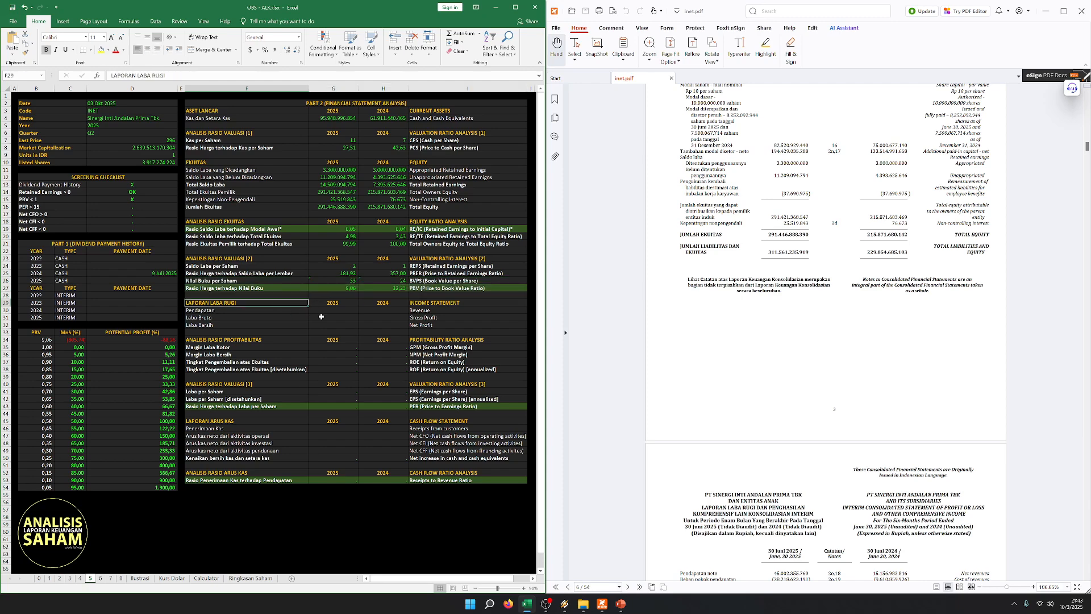
- Enter Revenue from the PDF's income statement: 45.002.355.760 for 2025 and 15.156.983.816 for 2024
scroll(737, 271, "down", 10)
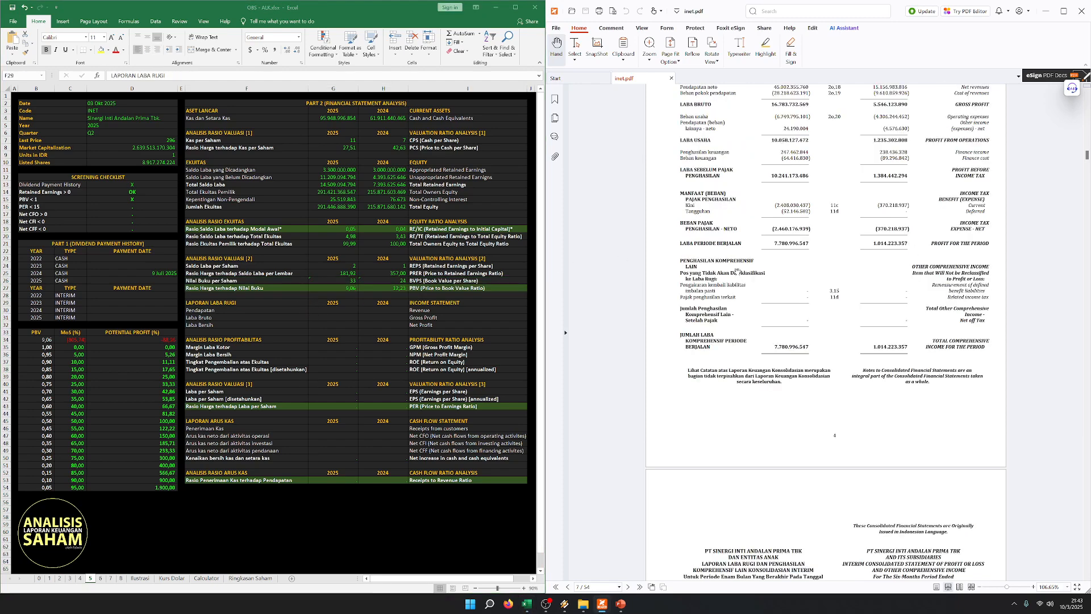
scroll(737, 272, "down", 5)
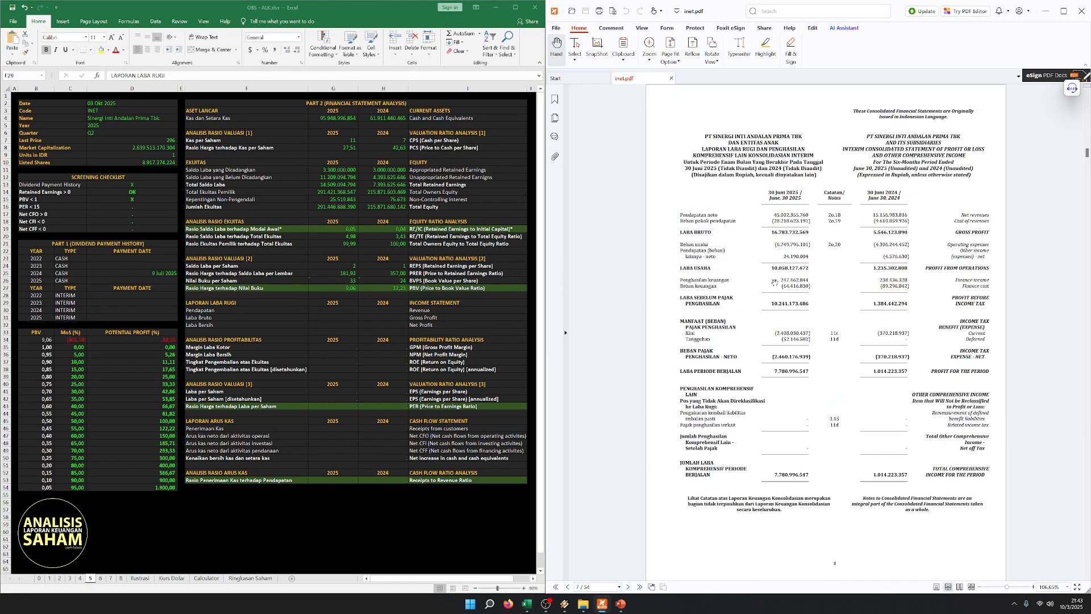
left_click(280, 302)
left_click(333, 309)
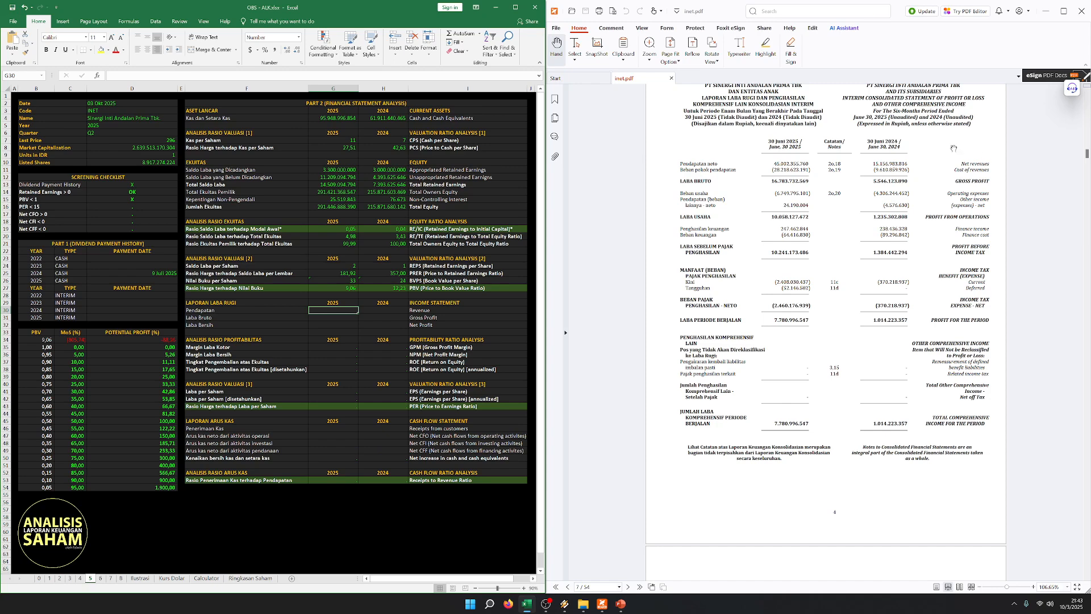
type("45.")
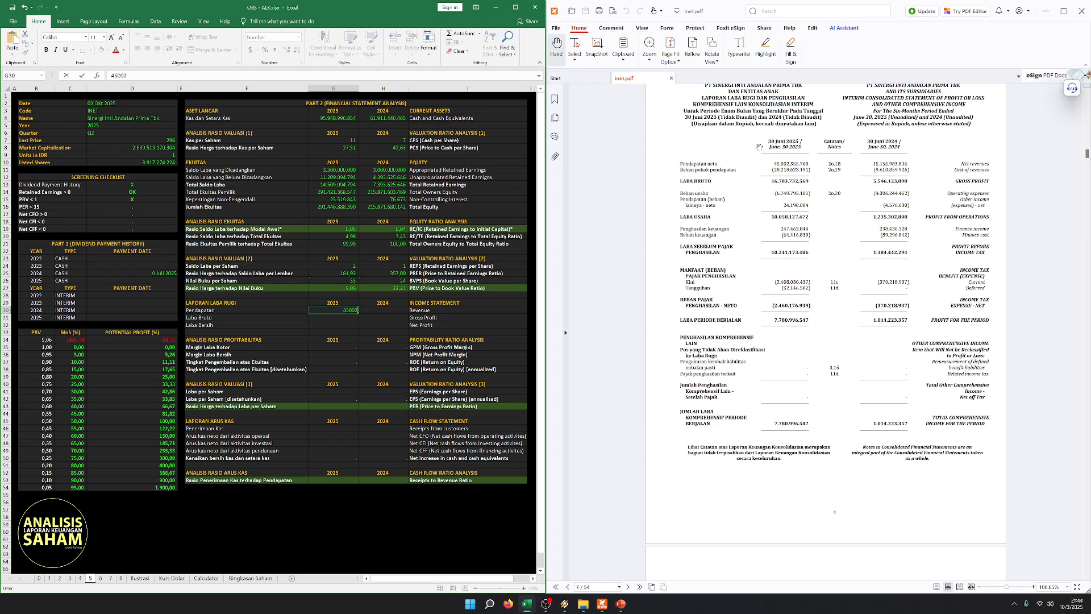
type("002.355.760")
key("Tab")
type("15.156.")
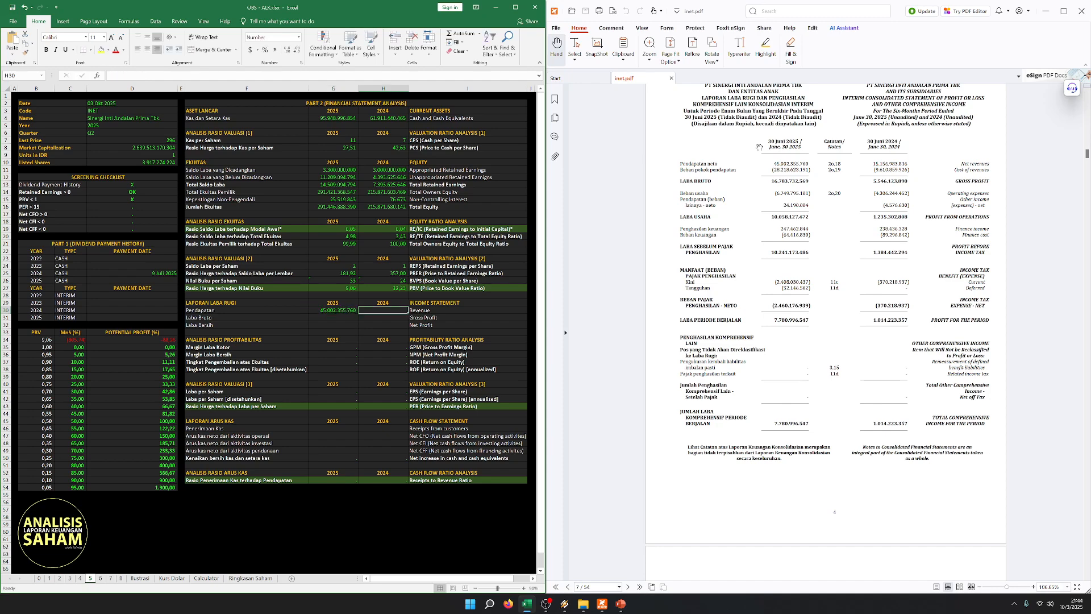
type("983.81")
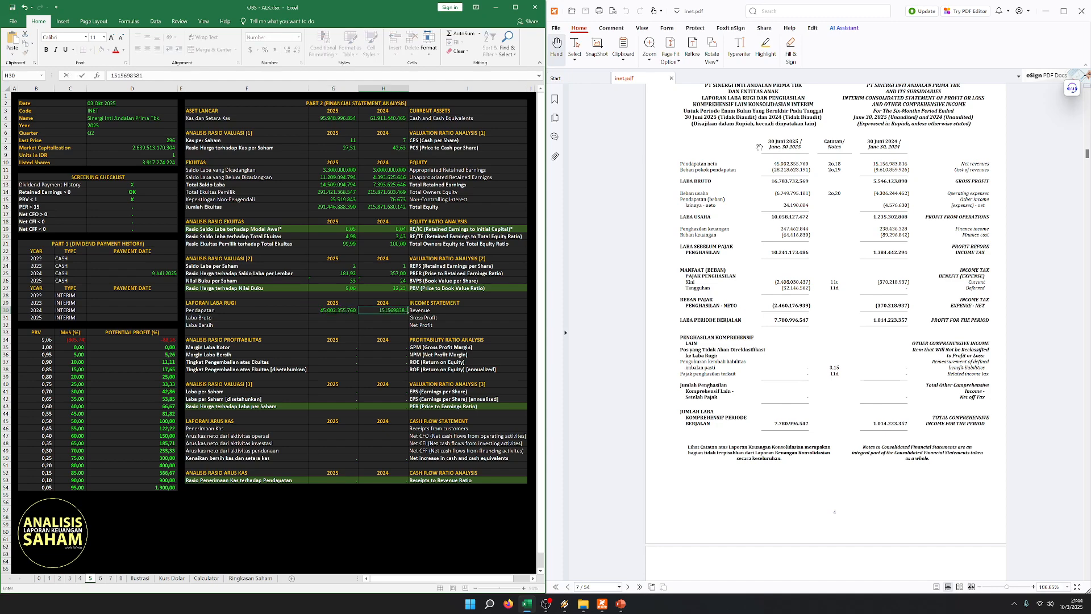
type("6")
key("Down")
key("Left")
key("Right")
key("Left")
key("Up")
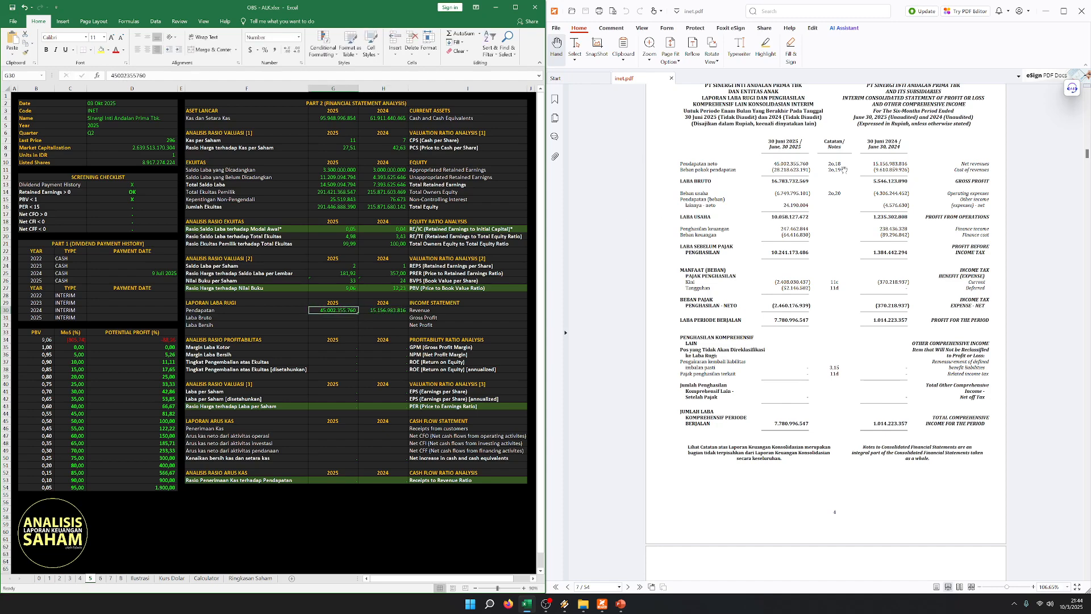
- Compare the 2025 and 2024 Revenue figures in the worksheet and check them against the PDF's income statement
left_click(426, 339)
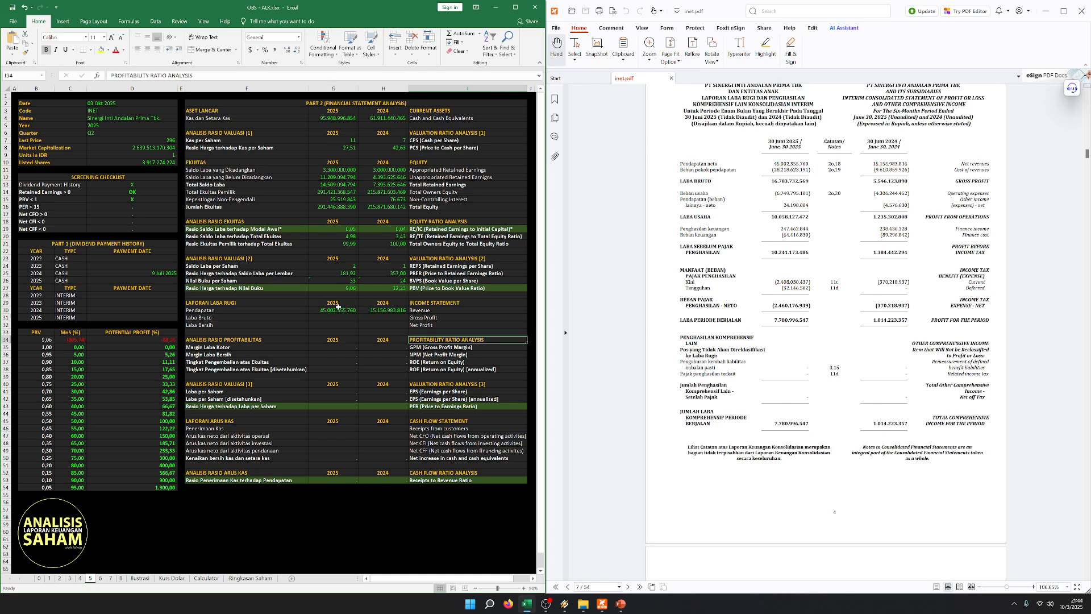
left_click_drag(338, 307, 392, 309)
left_click(397, 346)
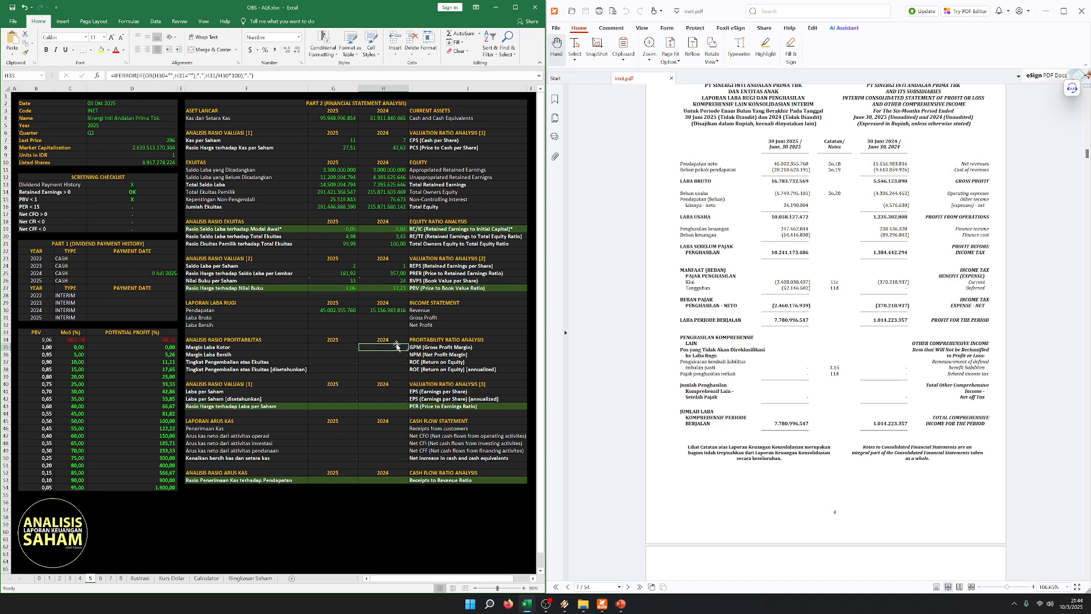
left_click(322, 317)
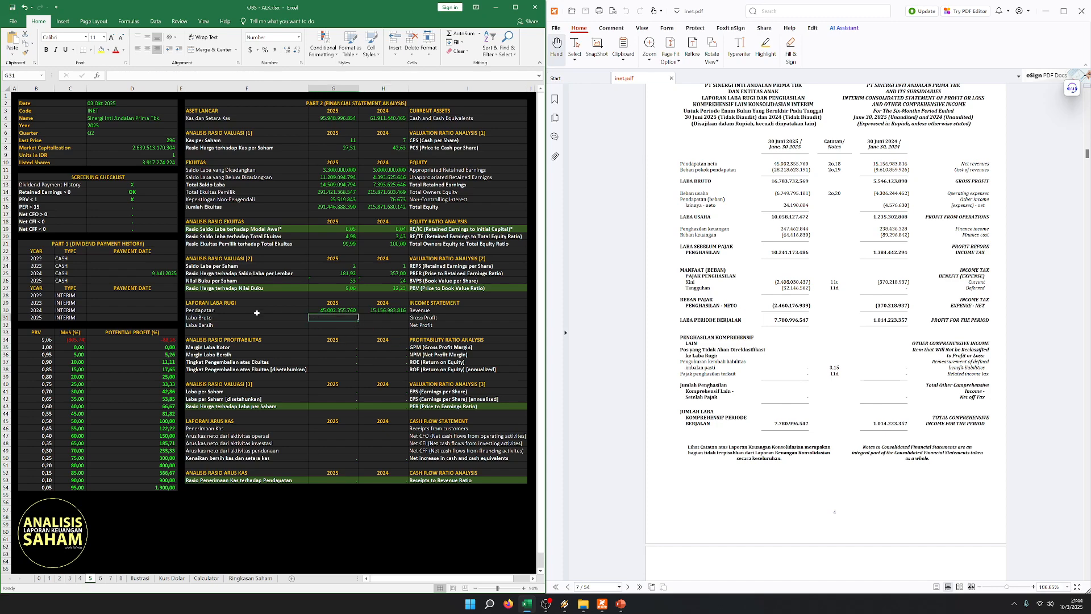
left_click_drag(257, 313, 333, 309)
left_click(376, 323)
left_click(373, 311)
left_click(337, 340)
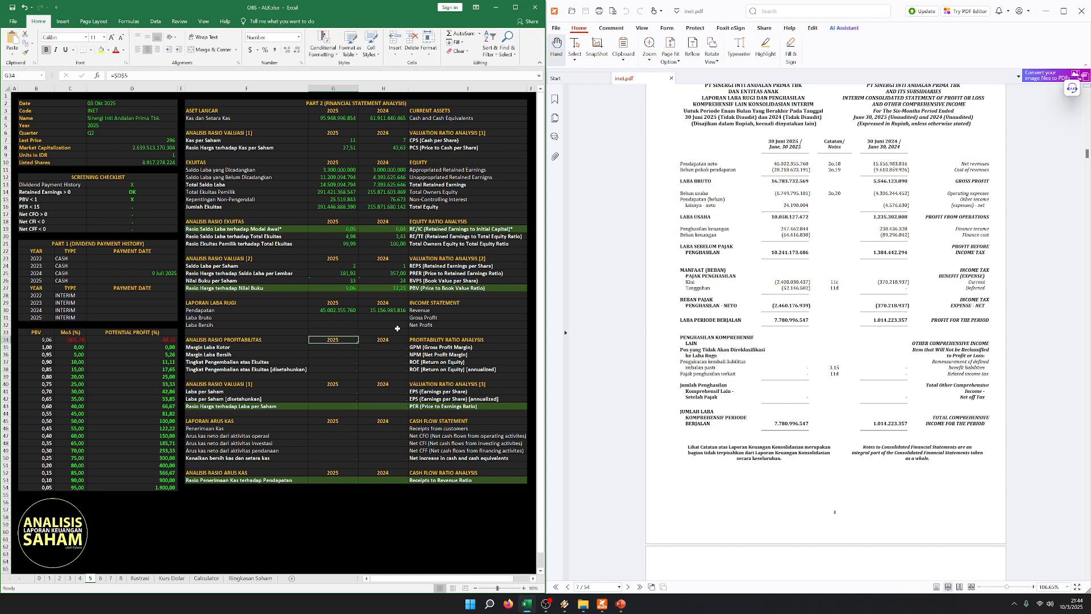
left_click(348, 312)
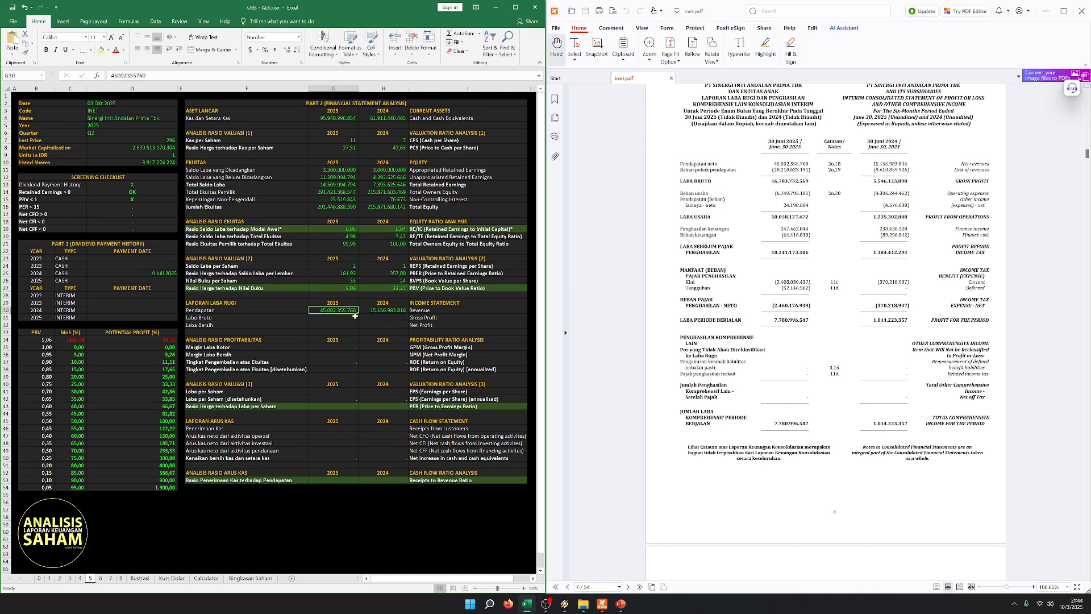
left_click(331, 328)
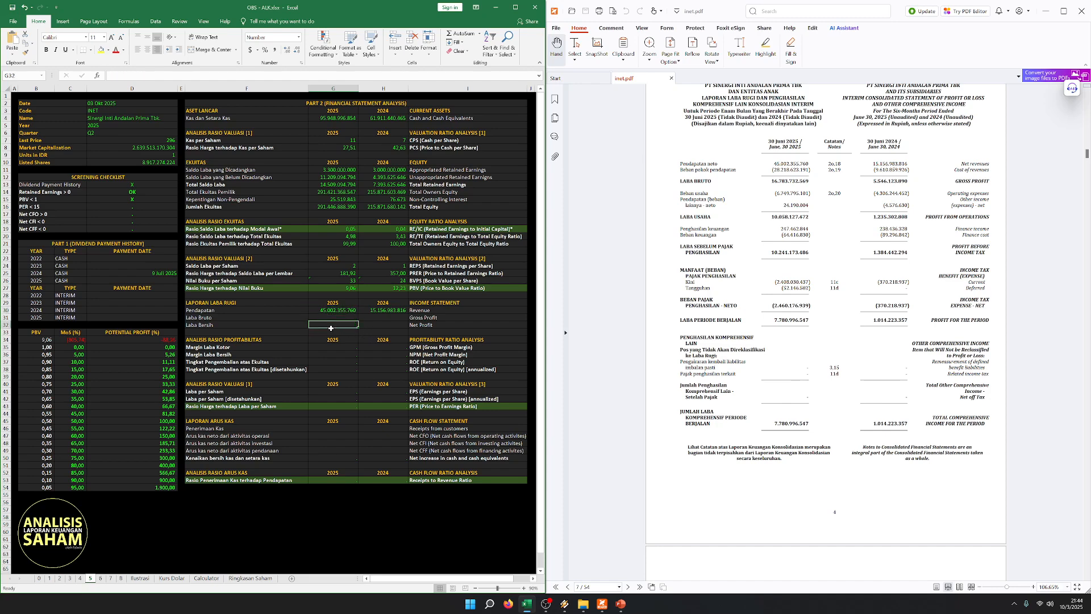
left_click(278, 318)
left_click(360, 310)
left_click_drag(290, 308, 454, 311)
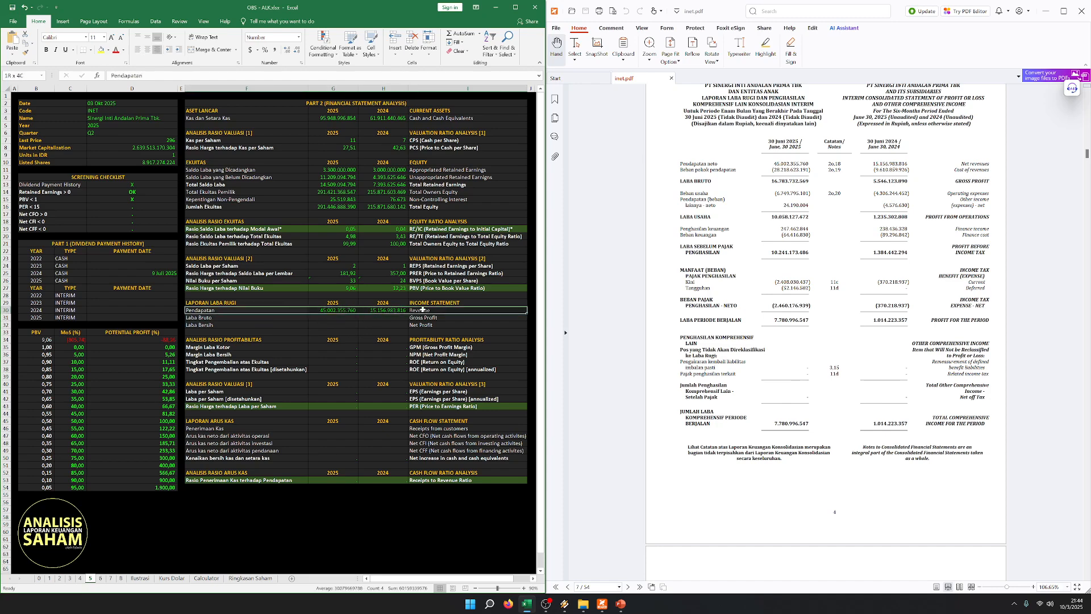
left_click(856, 229)
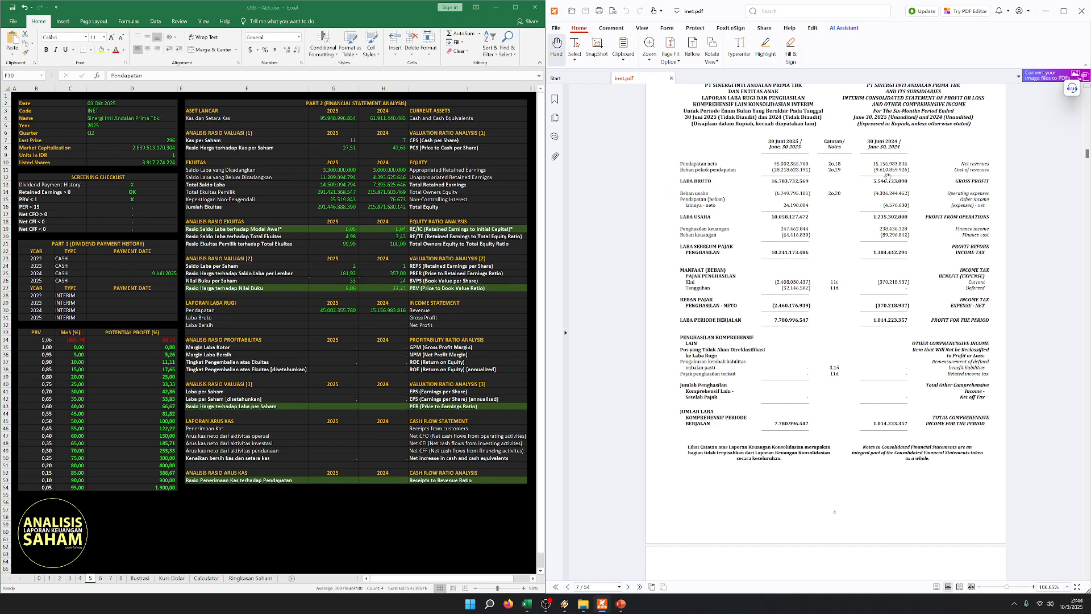
- Enter Gross Profit from the PDF: 16.783.732.569 for 2025 and 5.546.123.890 for 2024
left_click(330, 341)
left_click(332, 317)
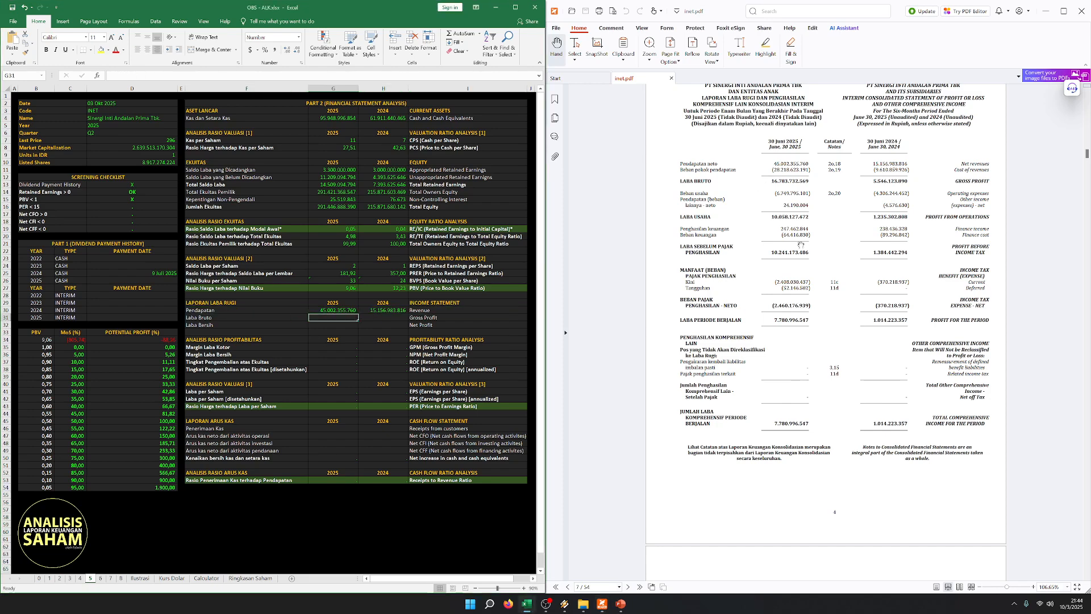
type("16.")
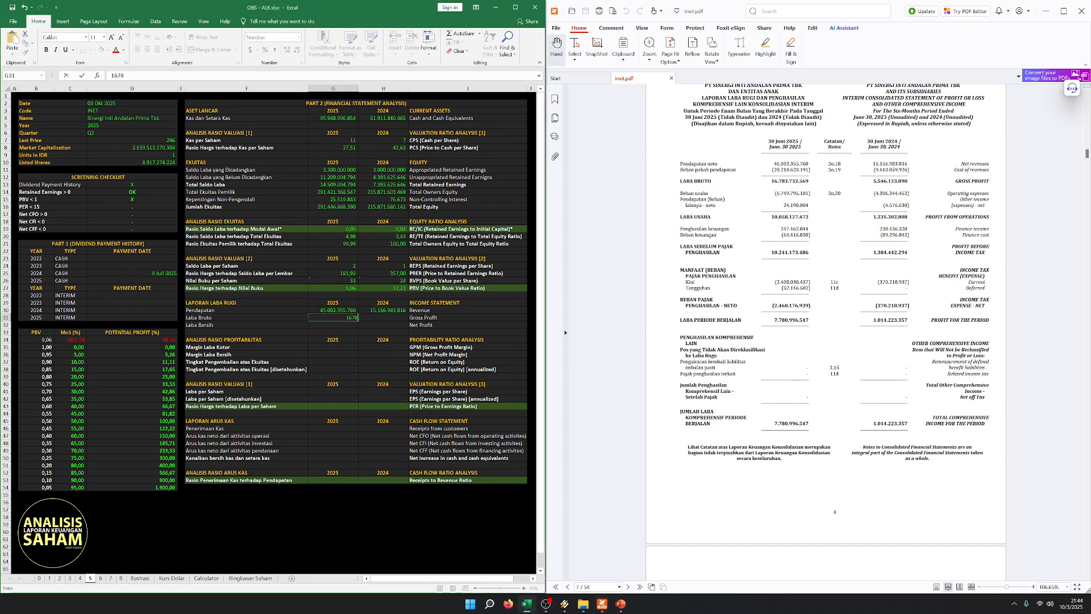
type("783.732.569")
key("Tab")
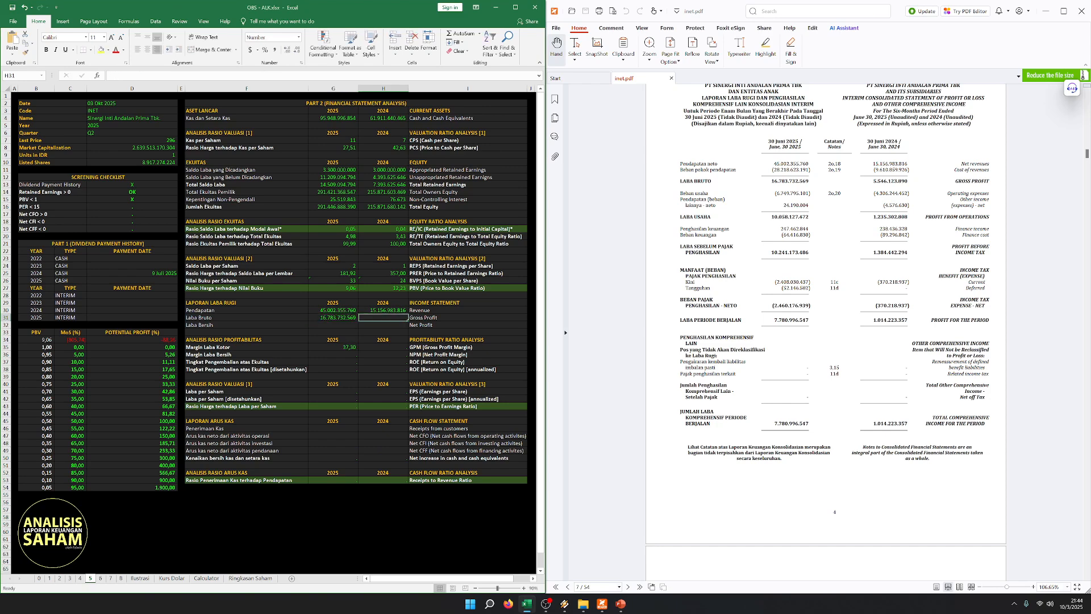
type("5.546.")
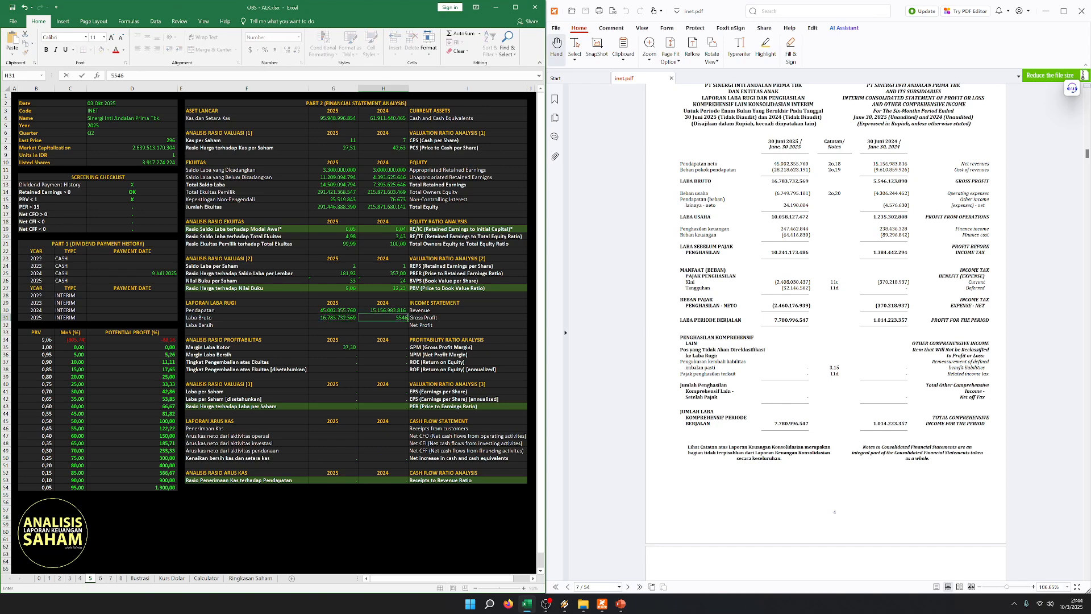
type("123.890")
key("Left")
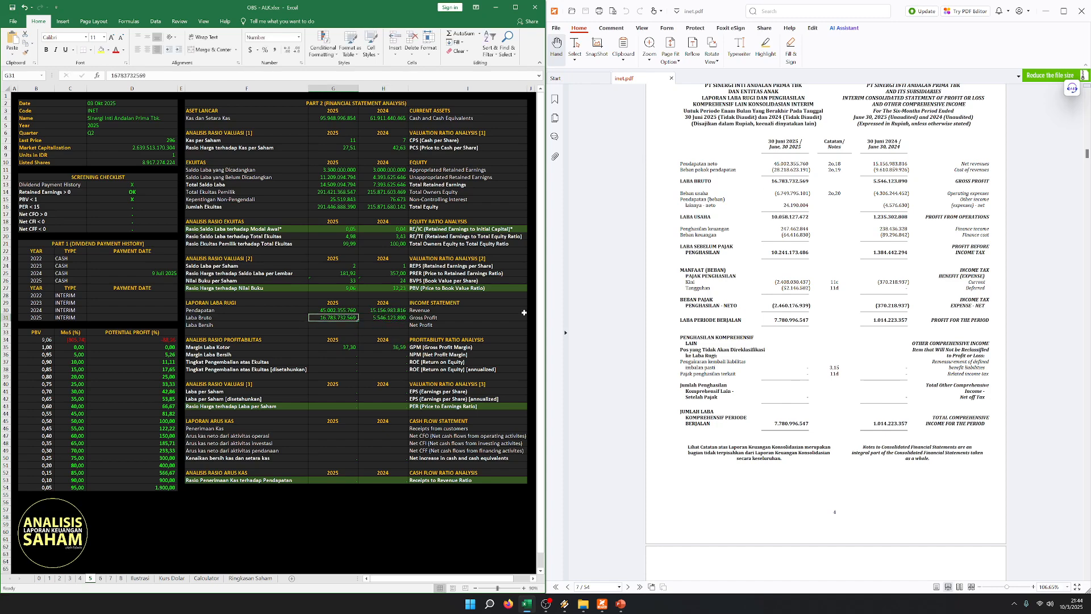
- Examine the Gross Profit row together with the Gross Profit Margin (GPM) ratio for 2025 and 2024
left_click(243, 309)
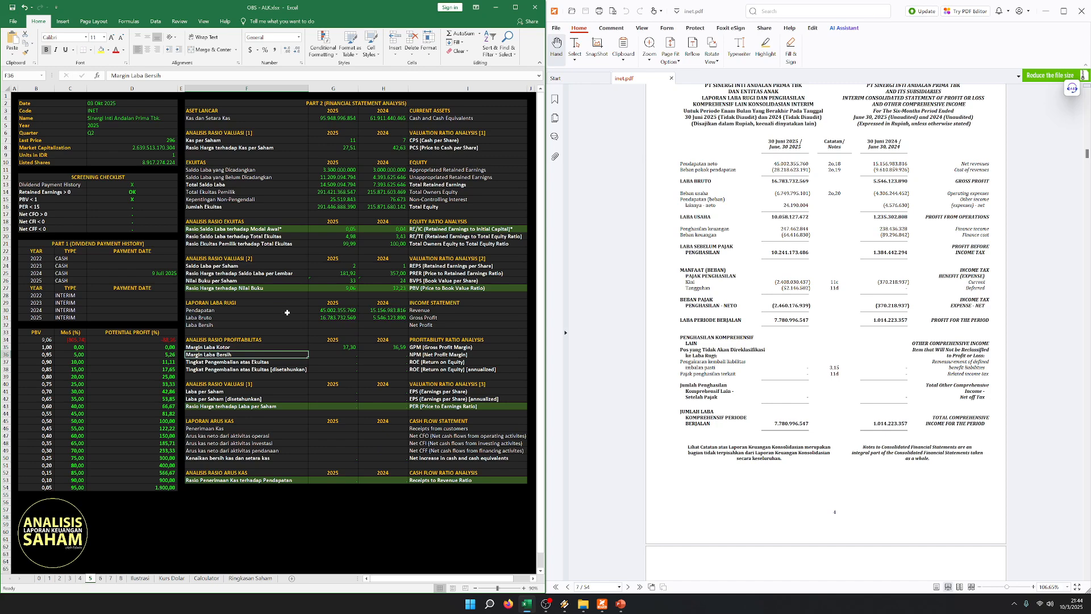
left_click(277, 317)
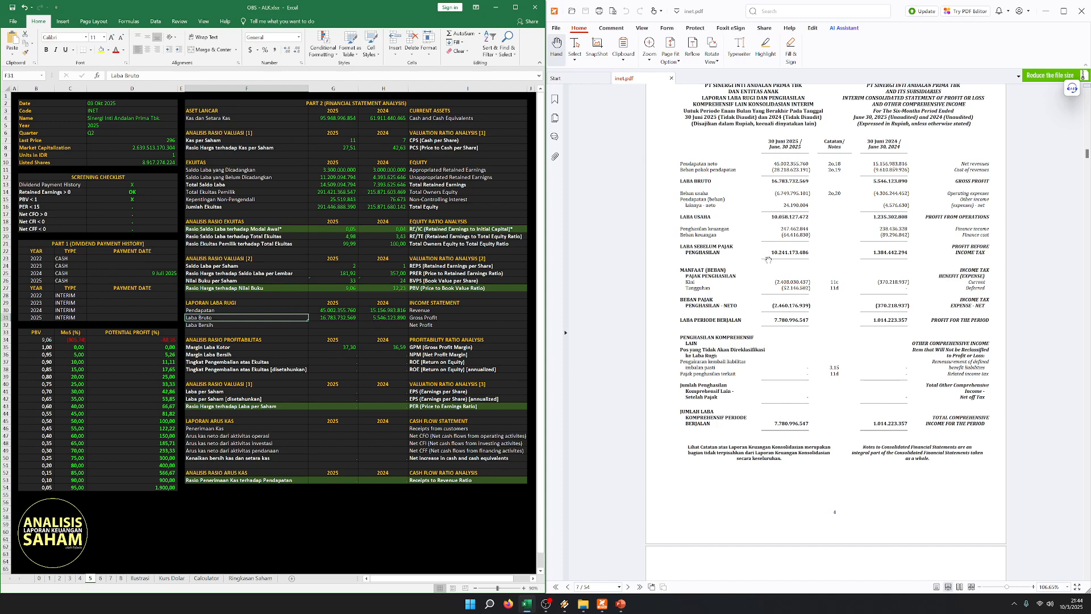
left_click(460, 303)
left_click_drag(351, 320, 424, 322)
left_click(299, 382)
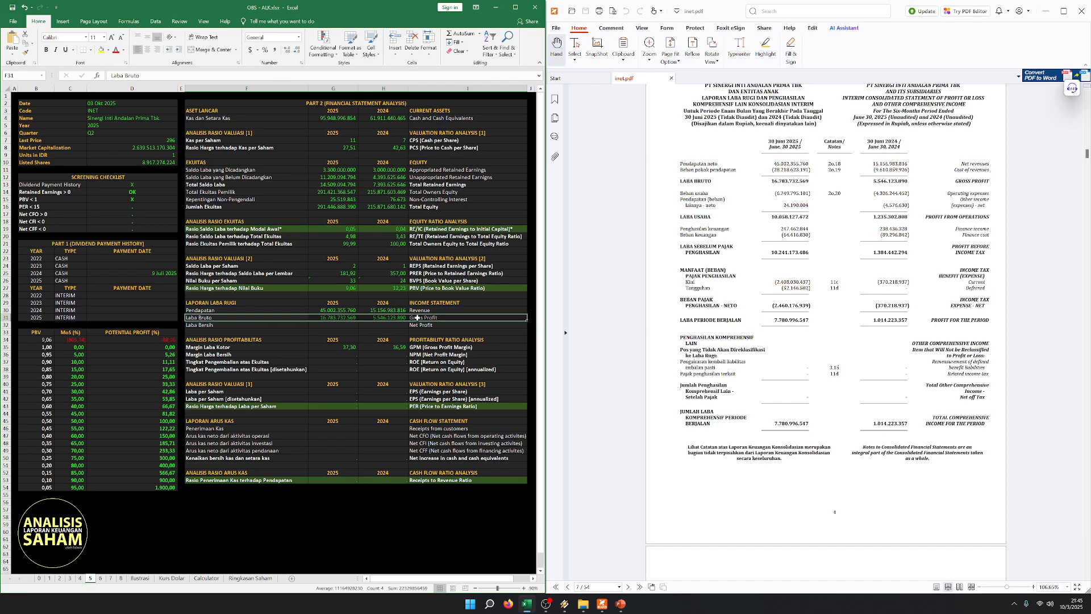
left_click_drag(426, 347, 209, 346)
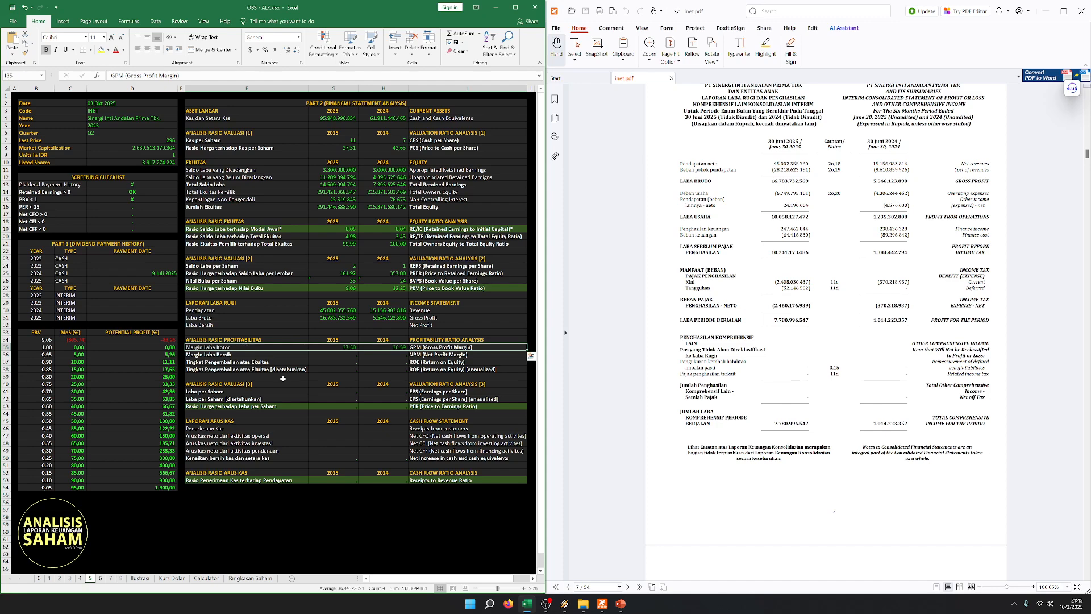
left_click(326, 384)
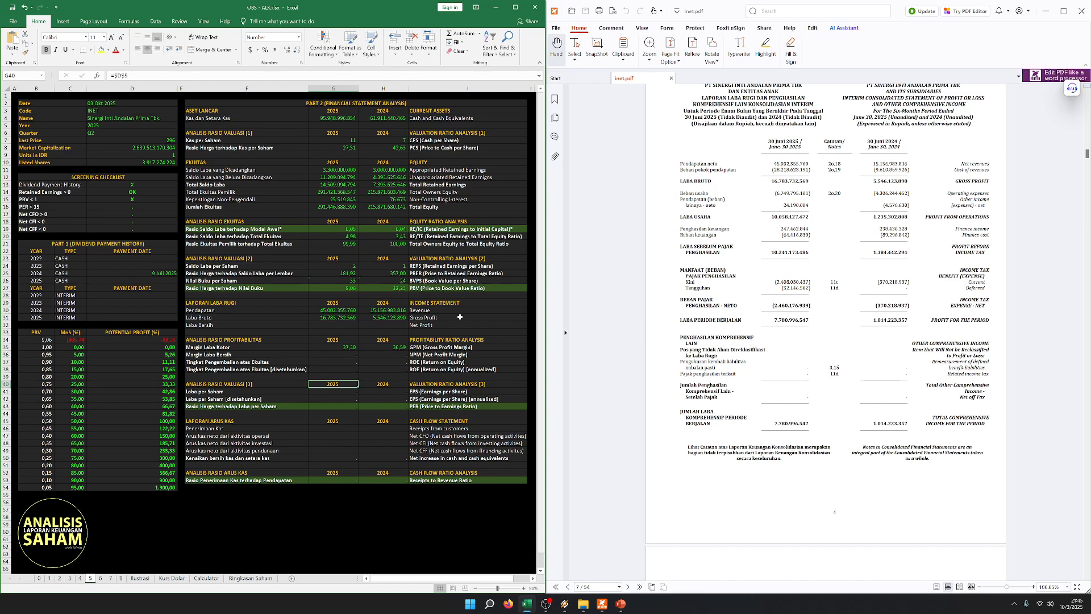
left_click_drag(267, 348, 500, 348)
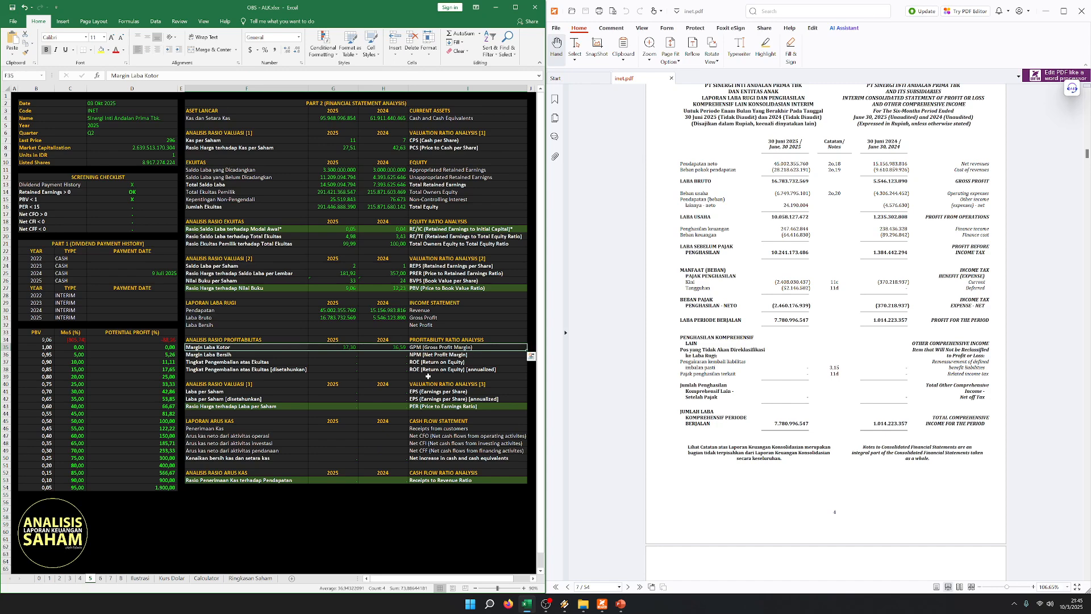
key("ctrl+c")
left_click(380, 363)
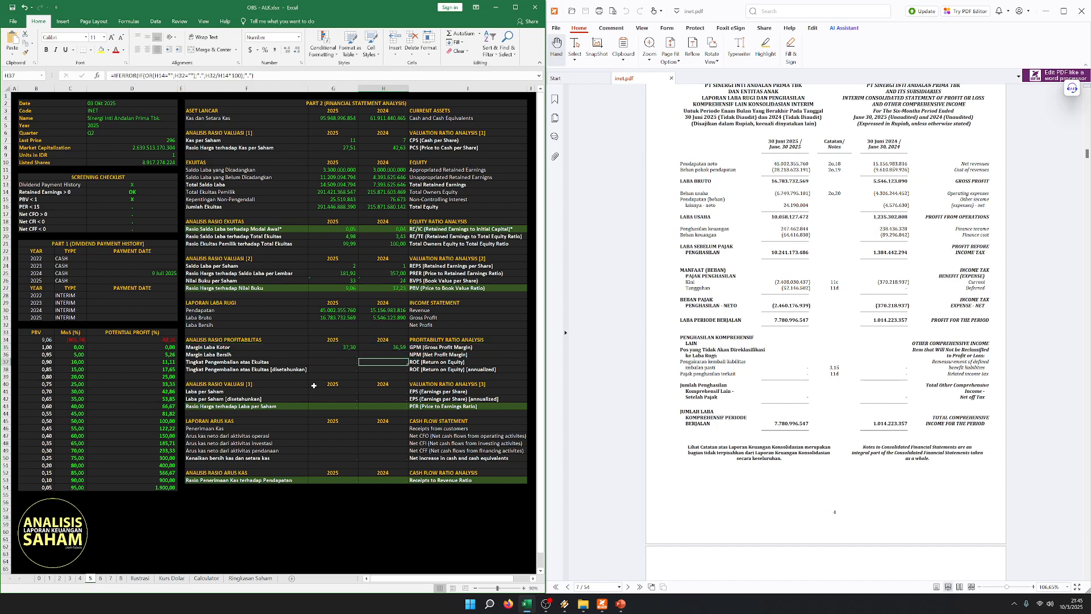
left_click(314, 354)
left_click(310, 318)
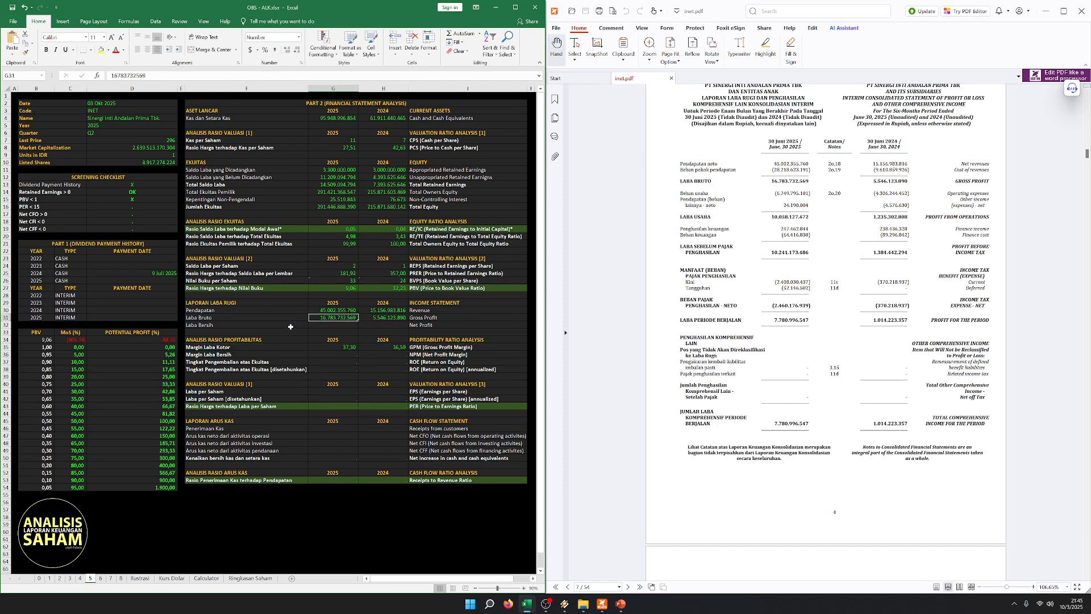
left_click(296, 356)
left_click_drag(262, 347, 434, 347)
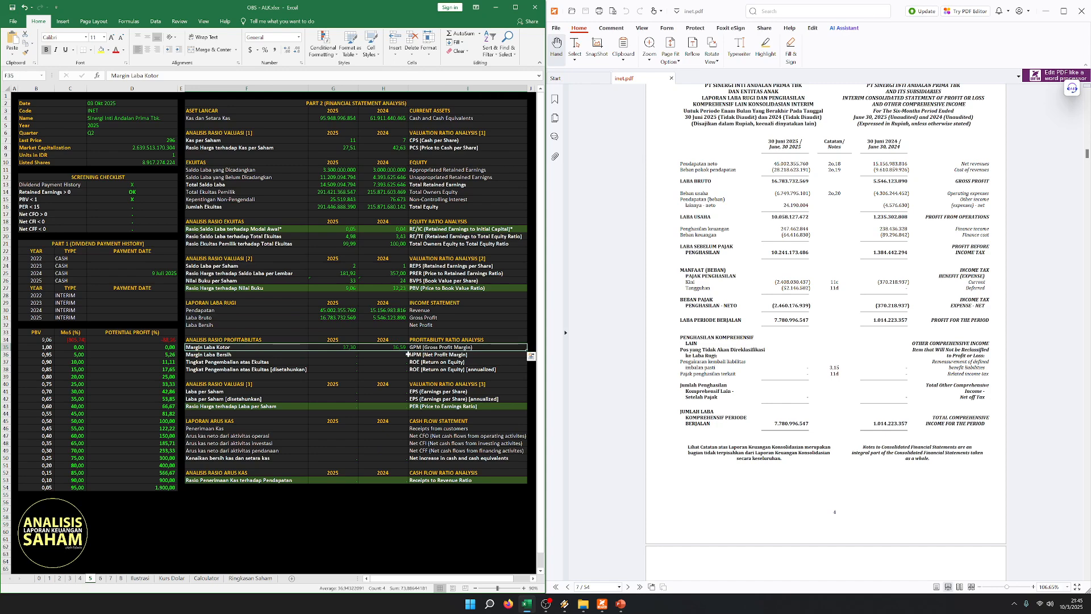
left_click(366, 362)
left_click(292, 317)
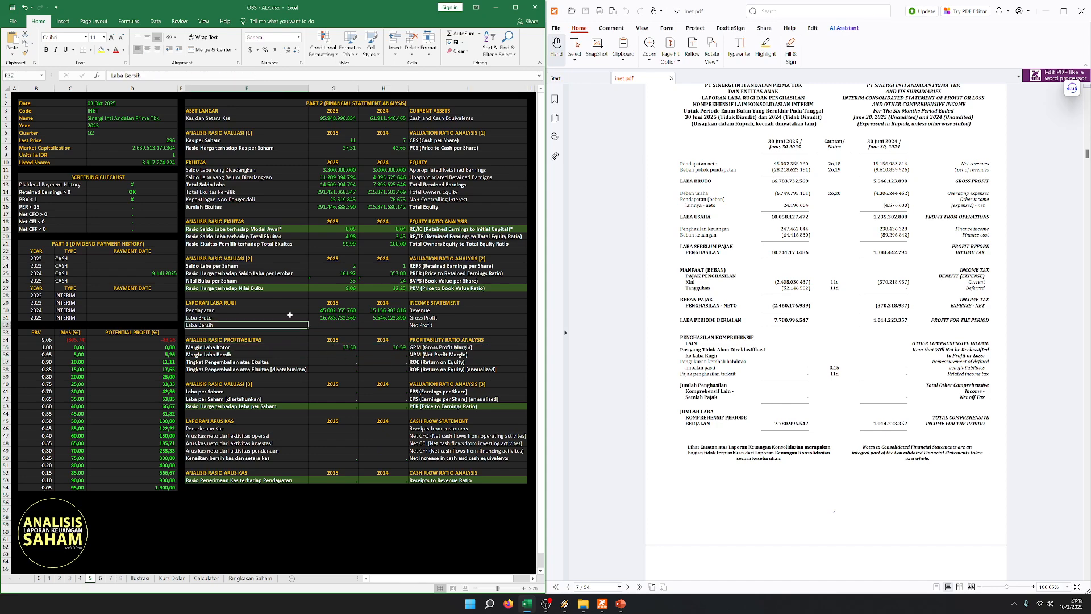
left_click_drag(292, 317, 423, 319)
left_click(384, 334)
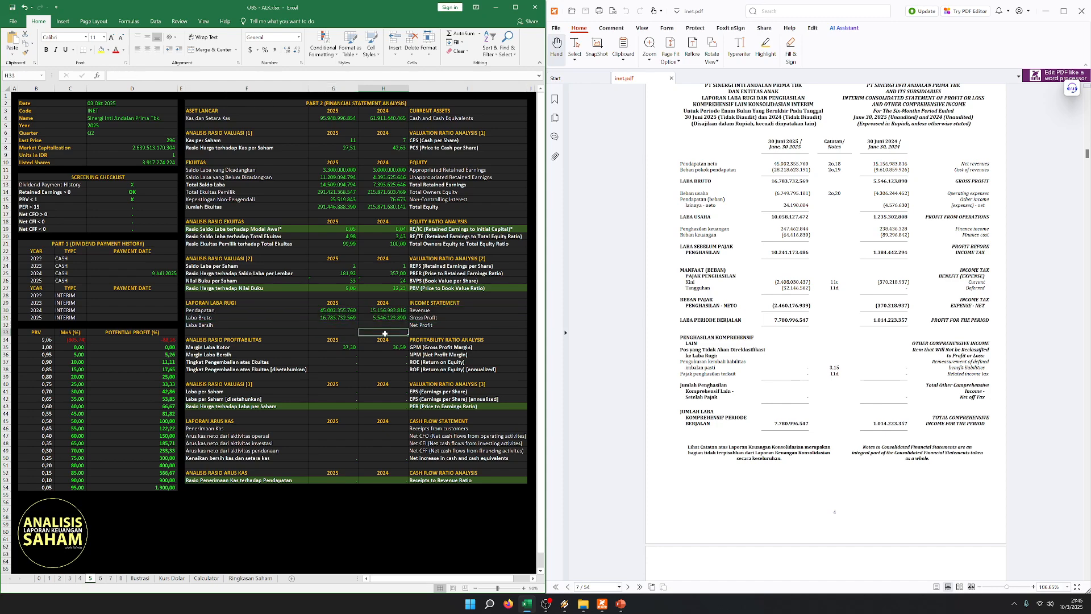
left_click(303, 356)
left_click_drag(275, 347, 443, 347)
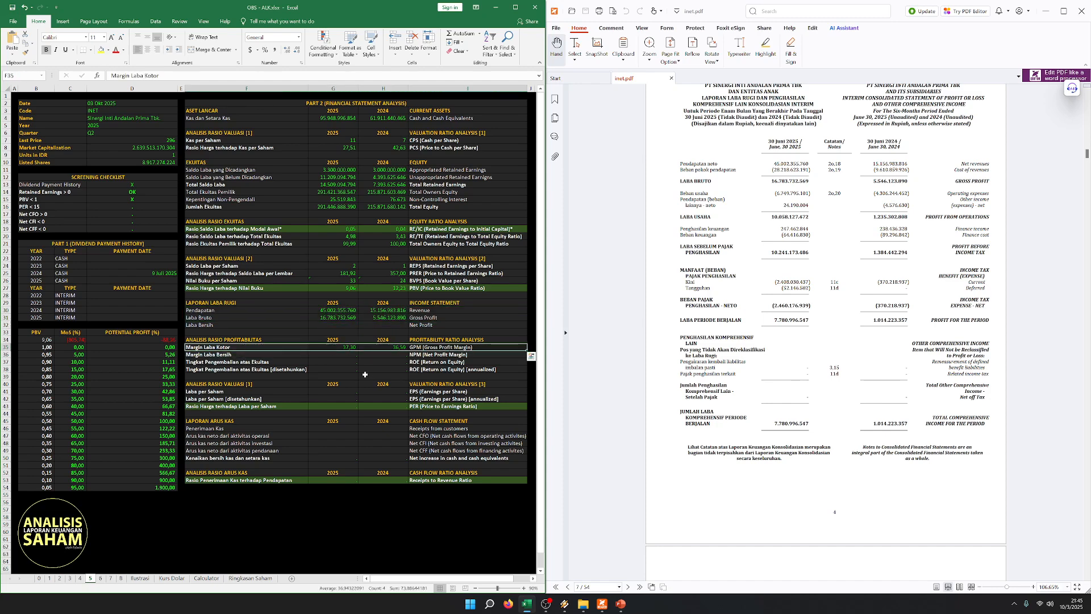
left_click(318, 325)
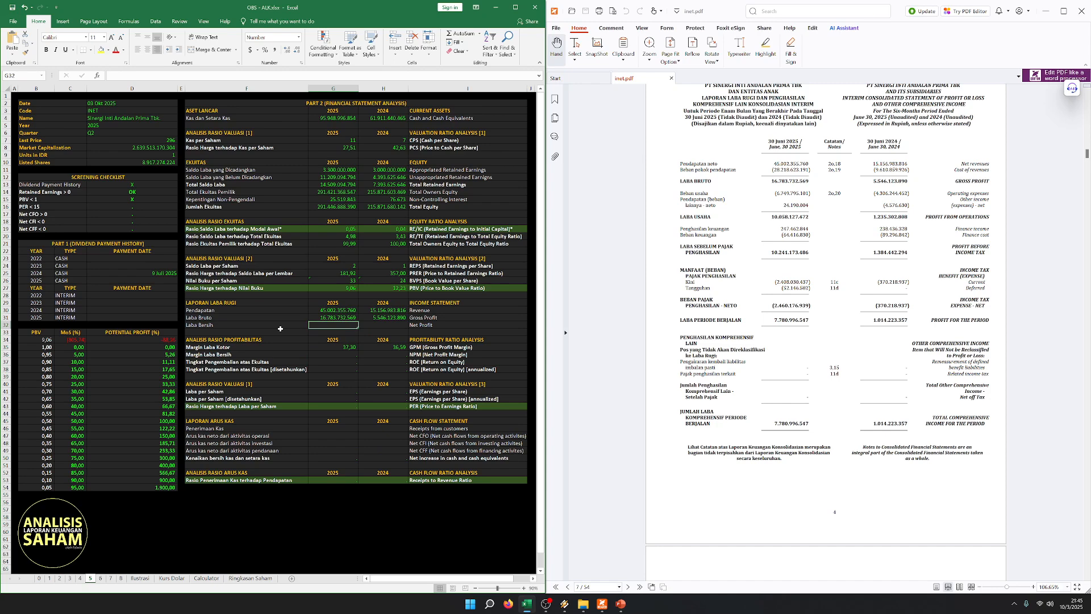
left_click_drag(229, 320, 450, 318)
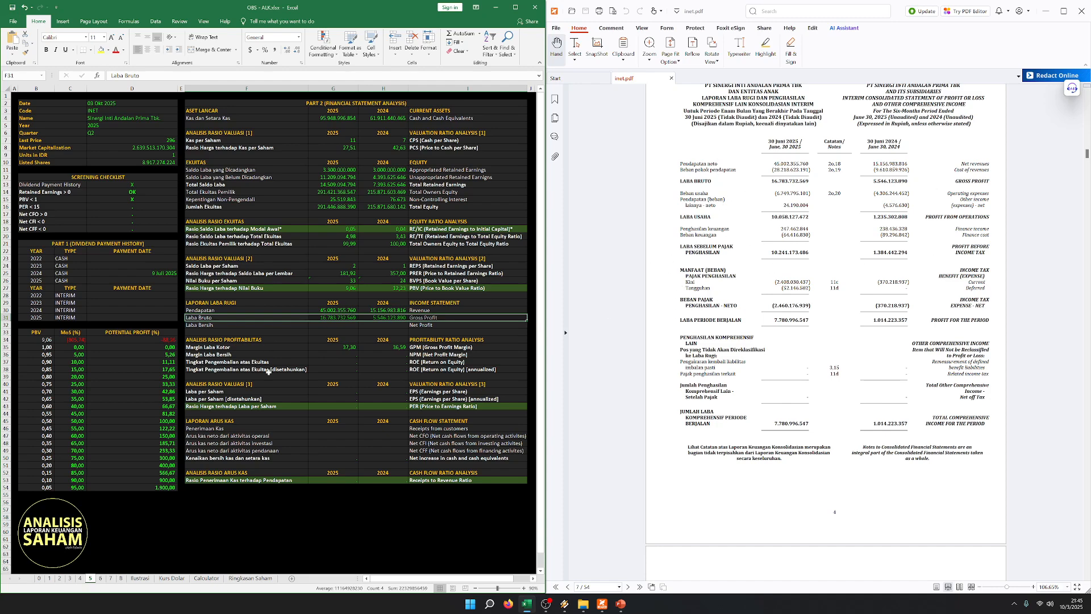
key("Down")
key("Down")
key("Down")
key("Down")
key("Down")
key("Down")
key("Down")
key("Down")
key("Down")
key("Down")
- Enter Net Profit attributable to owners of the parent from the PDF: 7.775.553.377 for 2025 and 1.014.223.020 for 2024
left_click(352, 327)
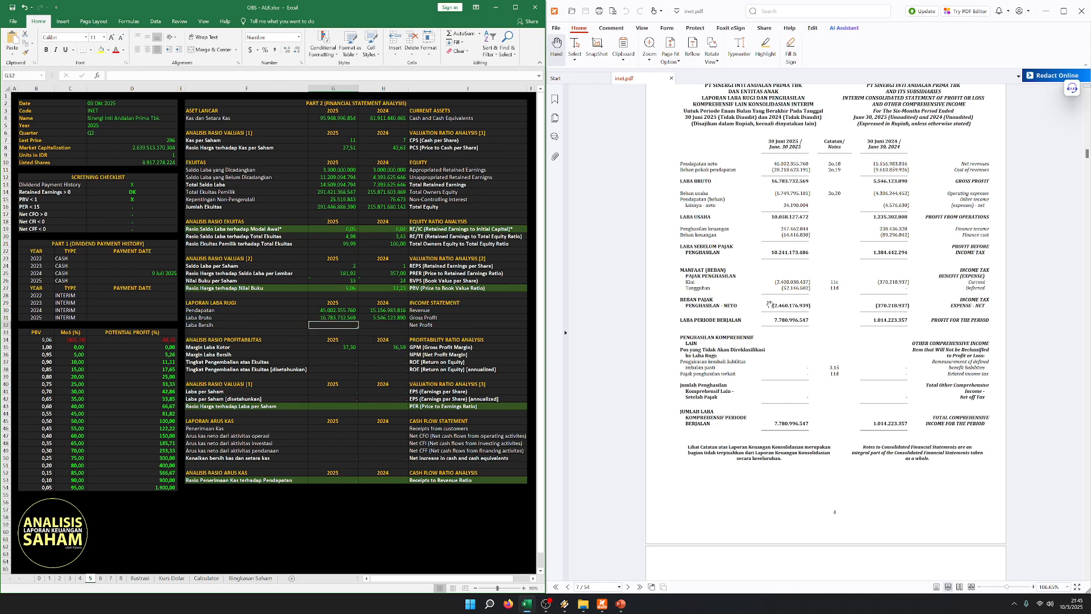
scroll(853, 319, "down", 3)
scroll(839, 334, "down", 3)
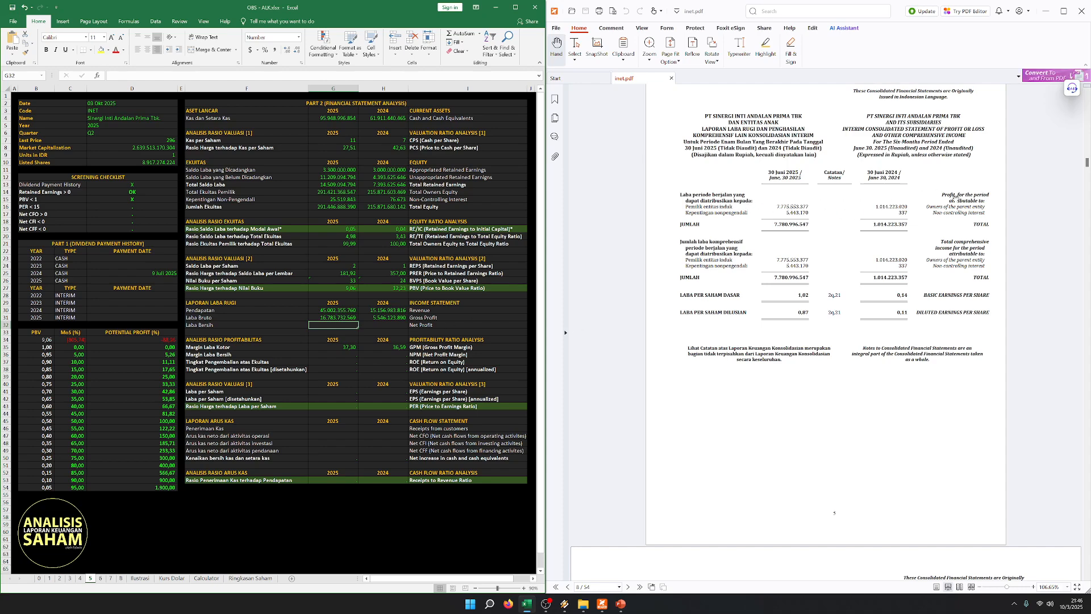
type("7775553377")
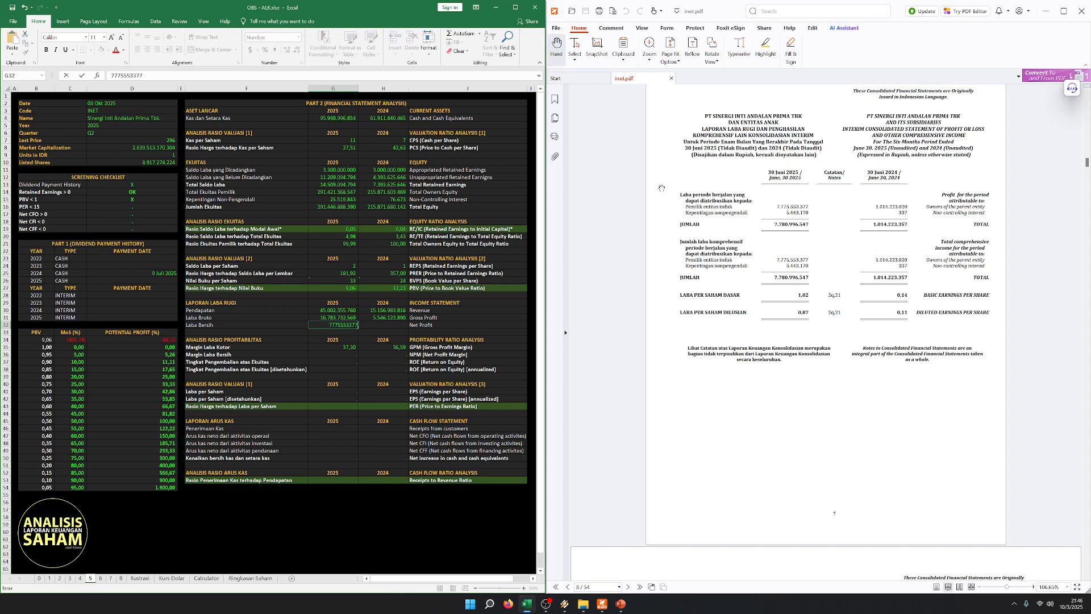
key("ctrl+Return")
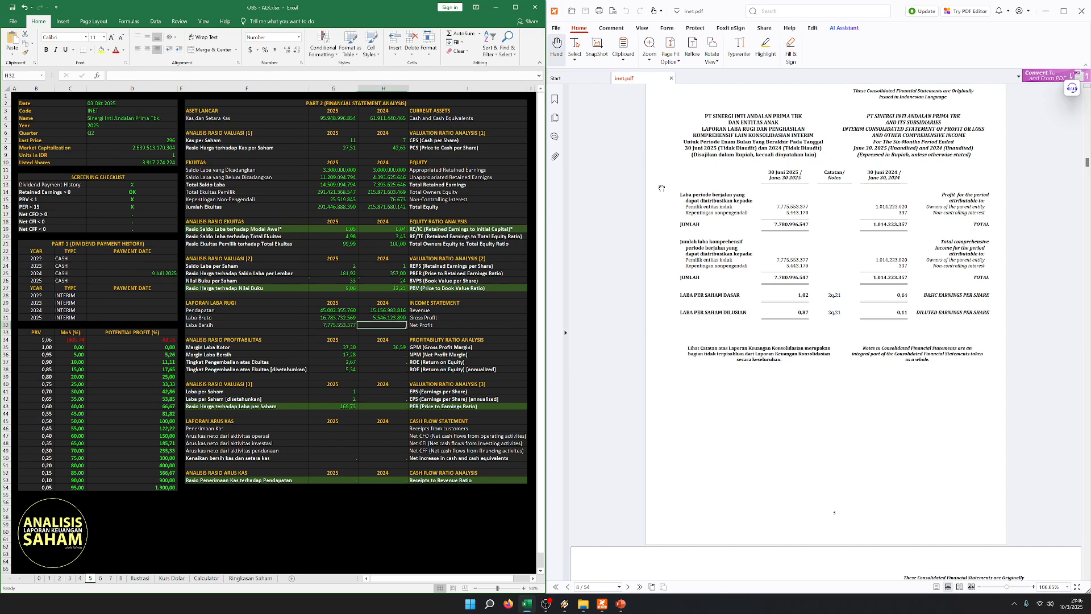
key("Left")
key("Right")
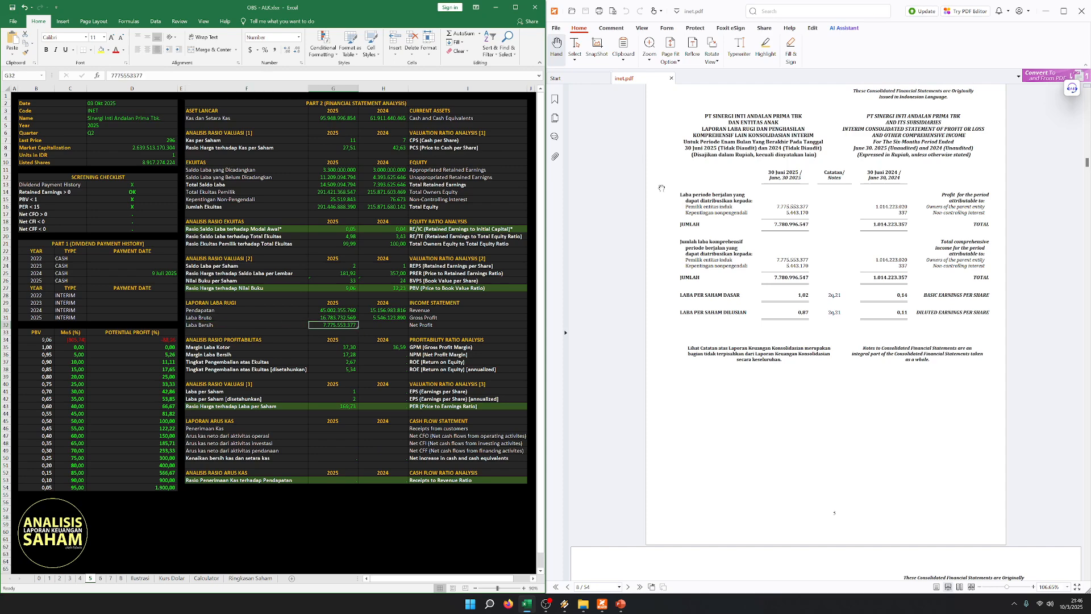
key("Right")
type("1010")
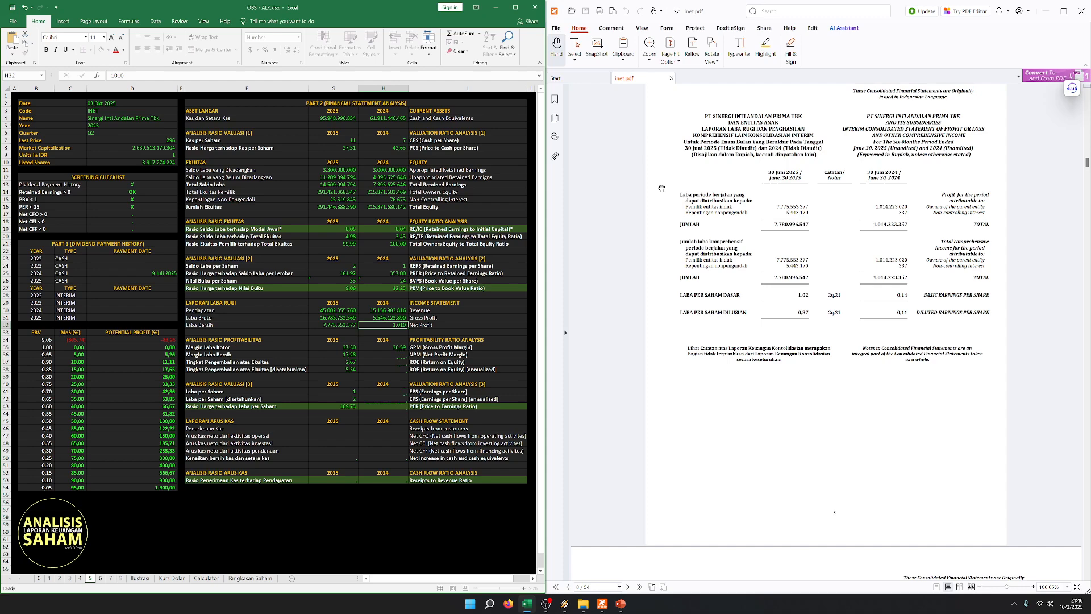
key("Return")
key("Up")
type("1.014.223.020")
key("Return")
key("Left")
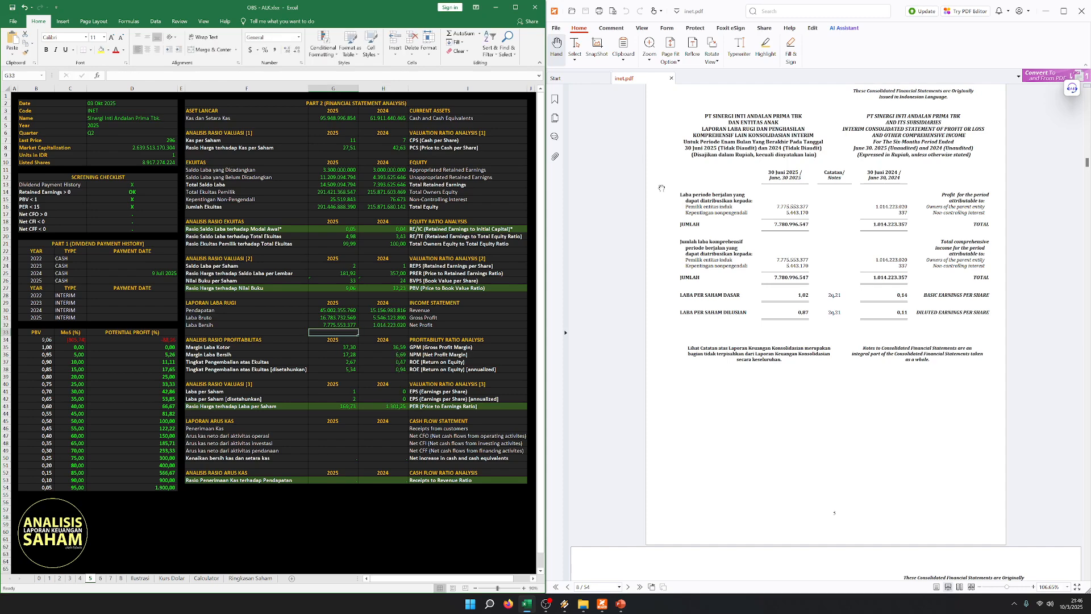
- Review the income statement's Net Profit row alongside the net profit margin and return on equity ratios for both years
key("Left")
left_click_drag(224, 302, 425, 323)
left_click(332, 342)
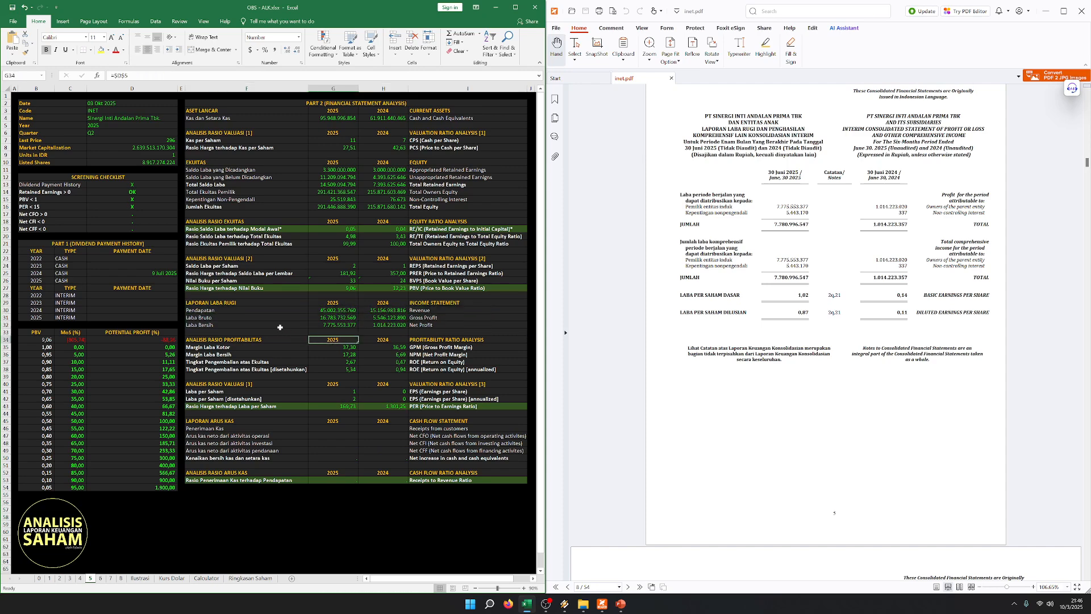
left_click_drag(276, 326, 437, 325)
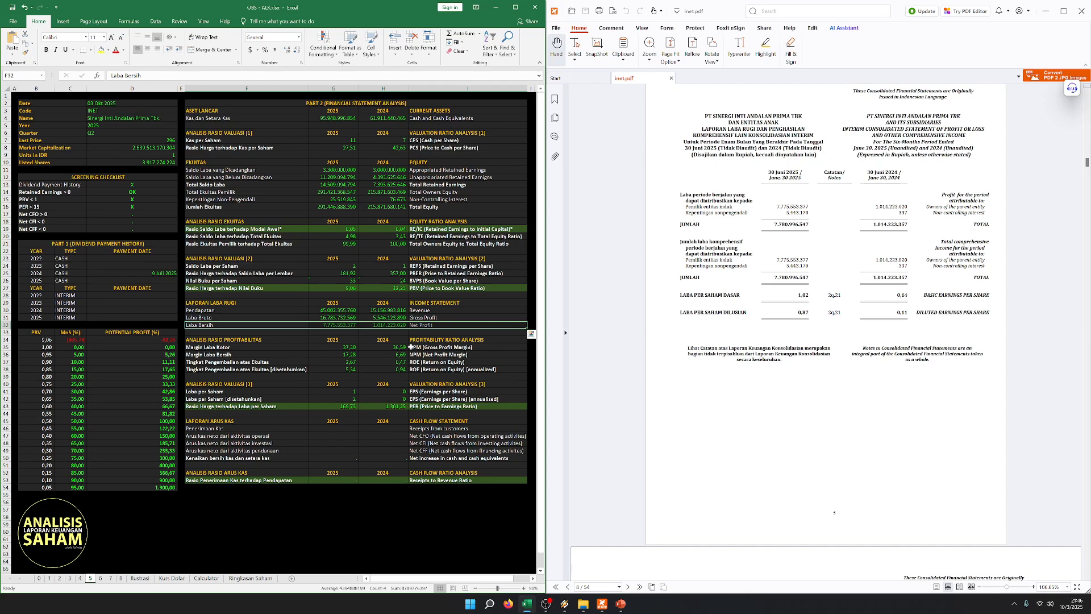
left_click(379, 380)
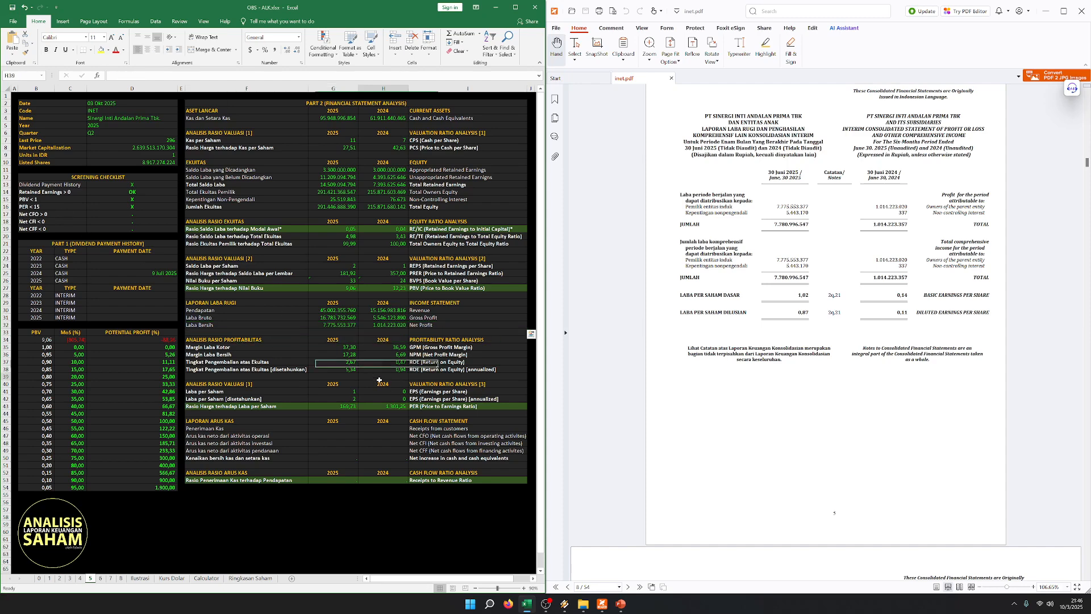
left_click(302, 386)
left_click(304, 354)
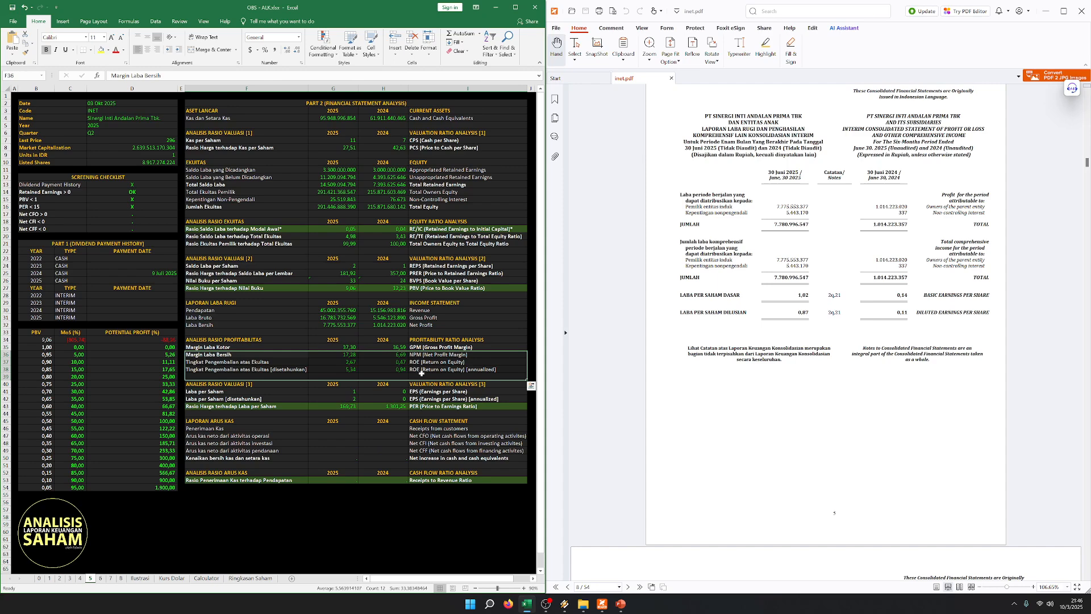
- Examine the Price to Earnings Ratio for 2025 and 2024 together with the annualized Earnings per Share row
left_click(334, 399)
left_click_drag(279, 406, 526, 406)
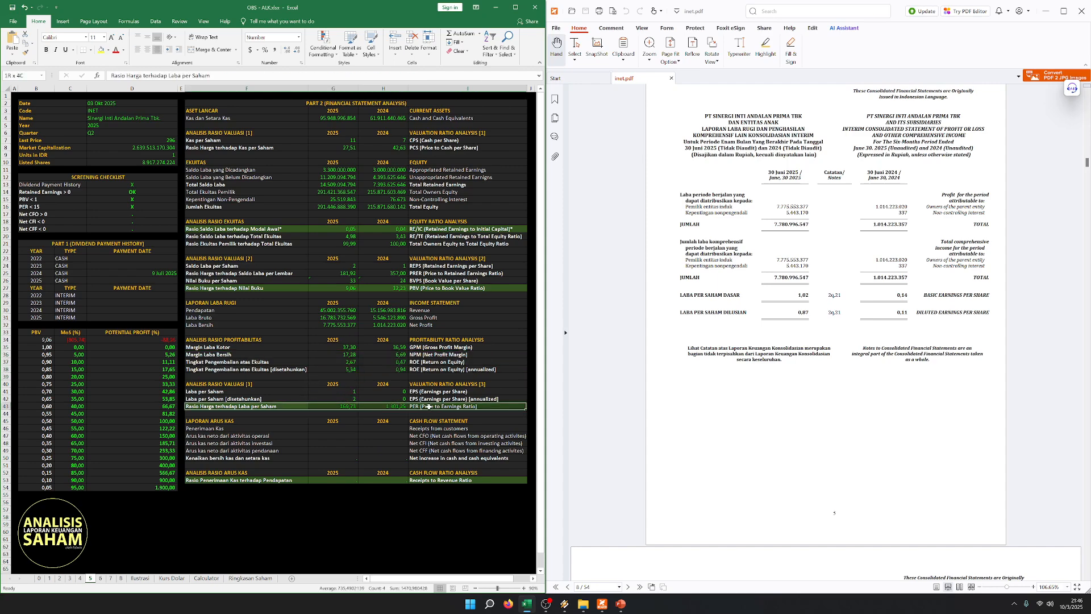
left_click(368, 442)
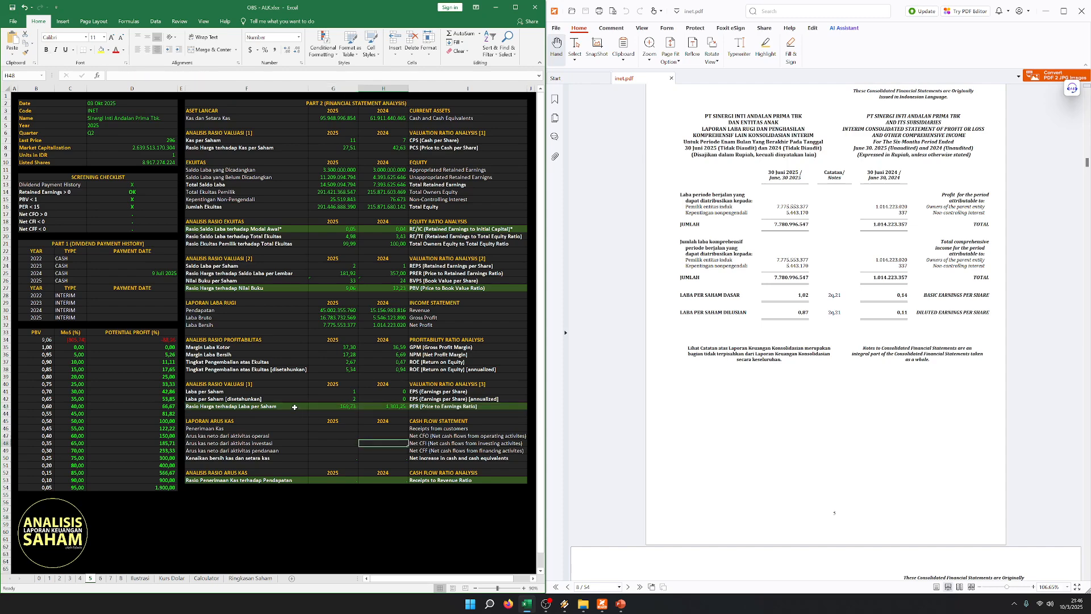
left_click(393, 407)
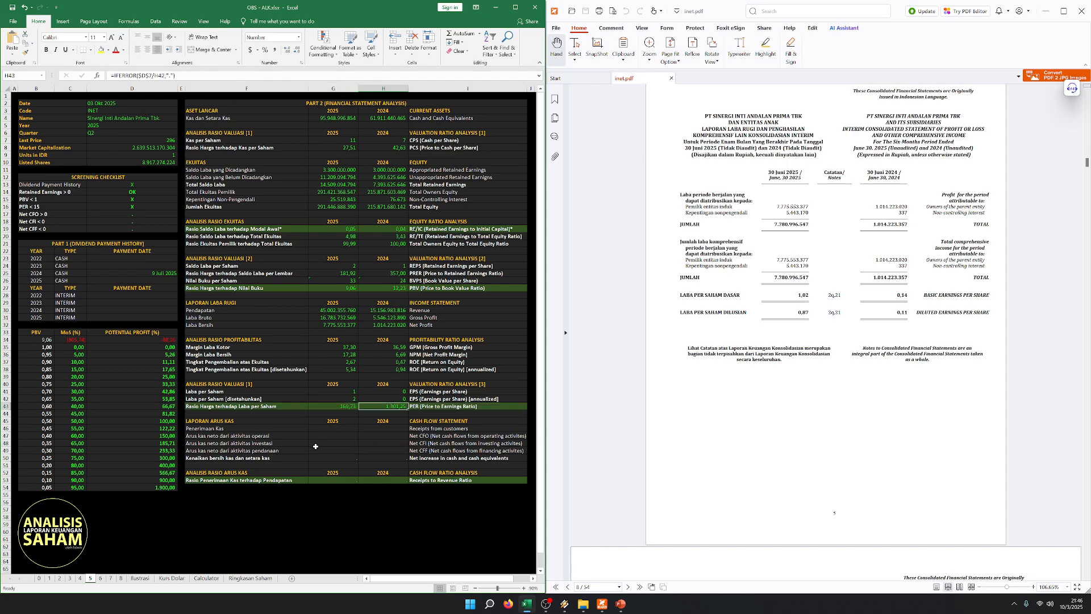
left_click_drag(283, 406, 447, 406)
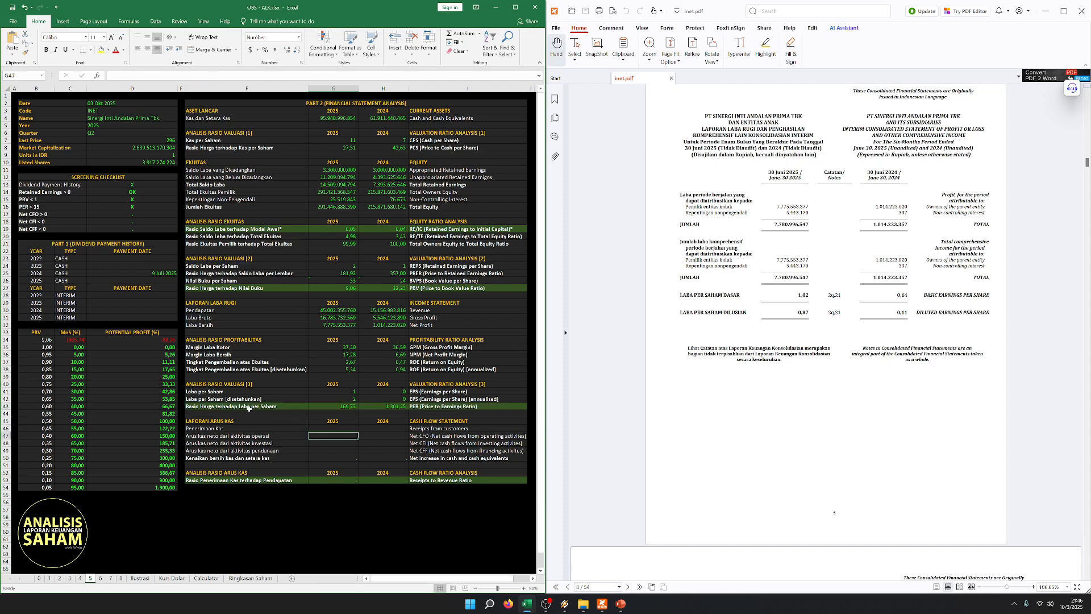
left_click(284, 417)
left_click_drag(286, 396, 447, 399)
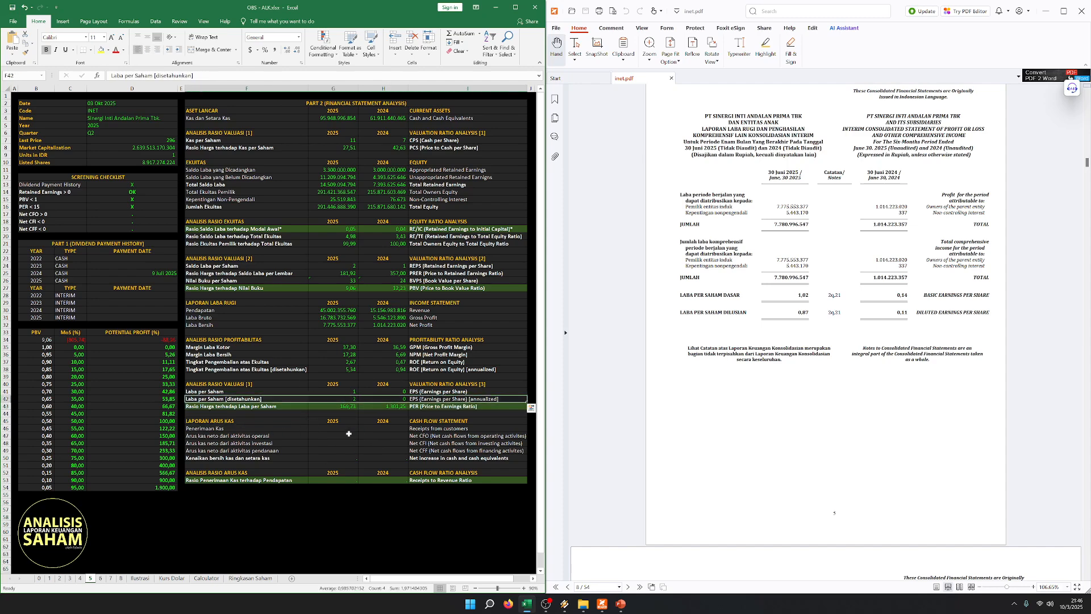
left_click(343, 435)
left_click_drag(271, 398, 446, 399)
left_click(369, 425)
left_click(244, 413)
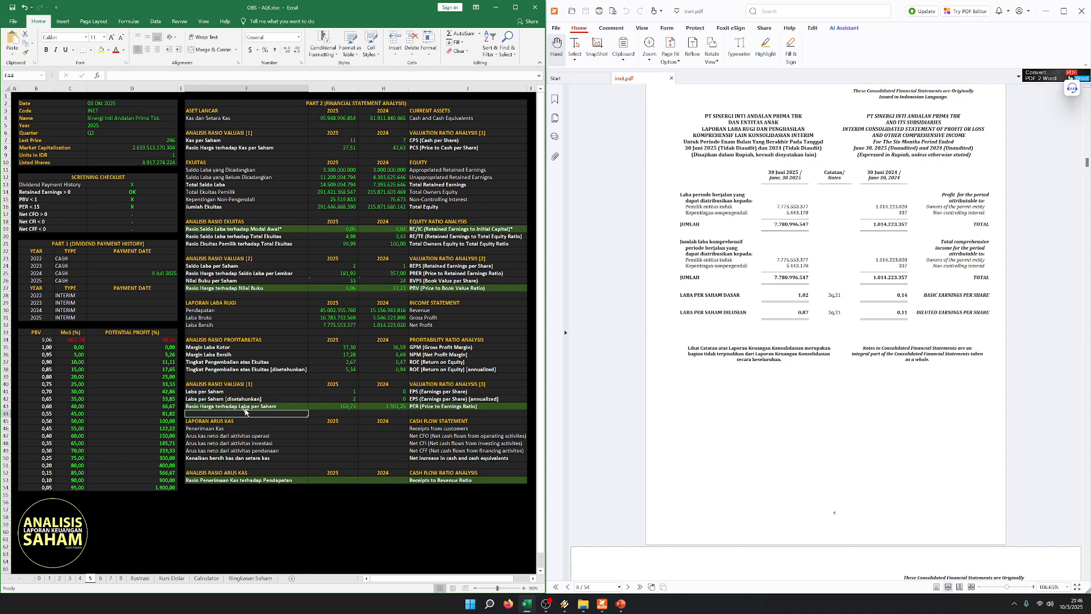
left_click_drag(271, 406, 392, 407)
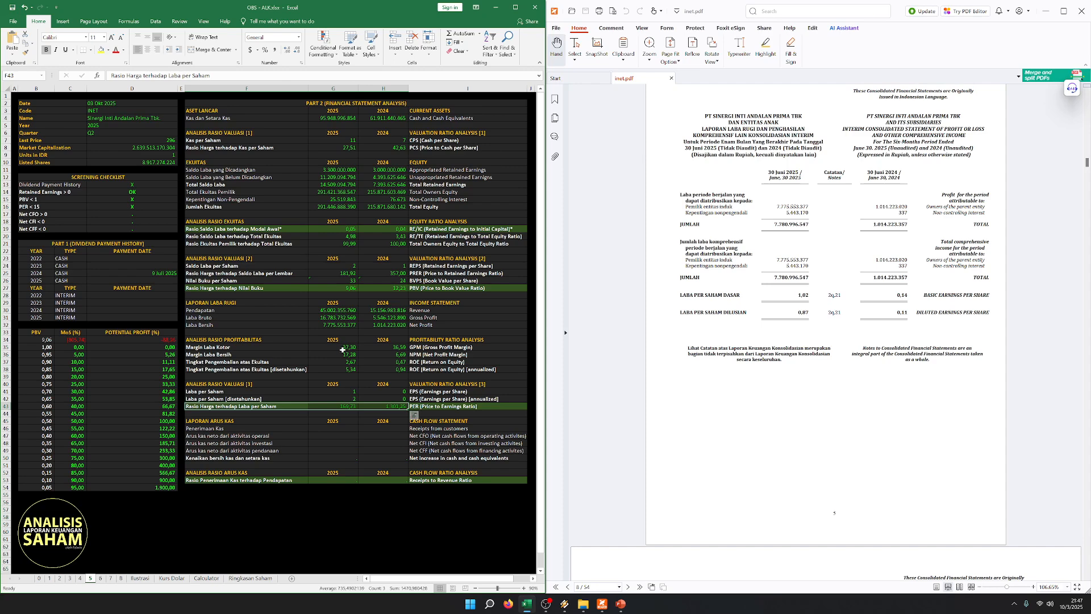
left_click(289, 464)
left_click_drag(424, 406, 281, 407)
left_click(300, 449)
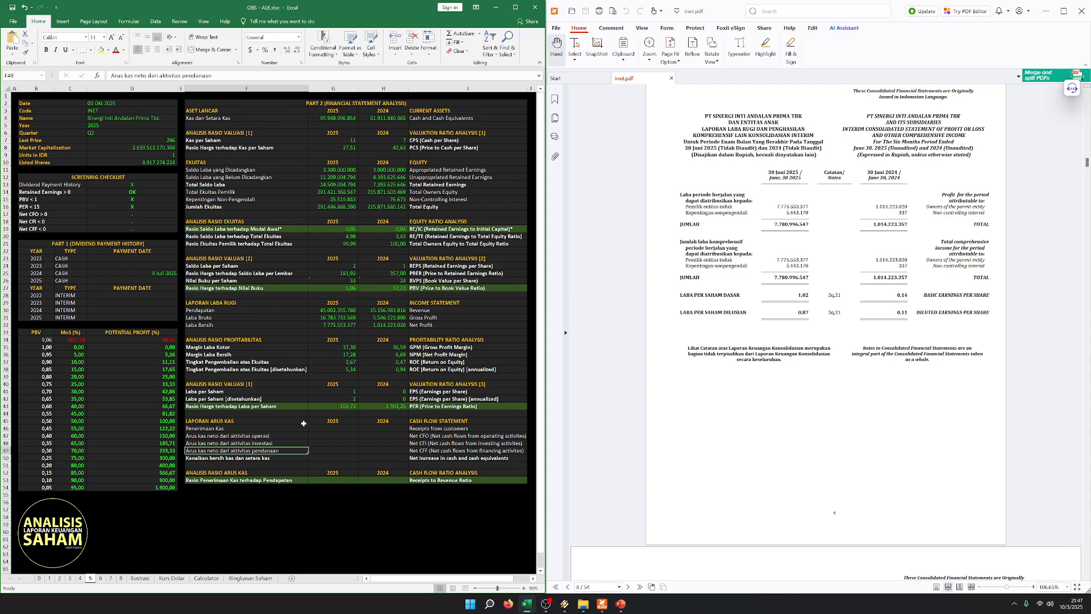
key("Right")
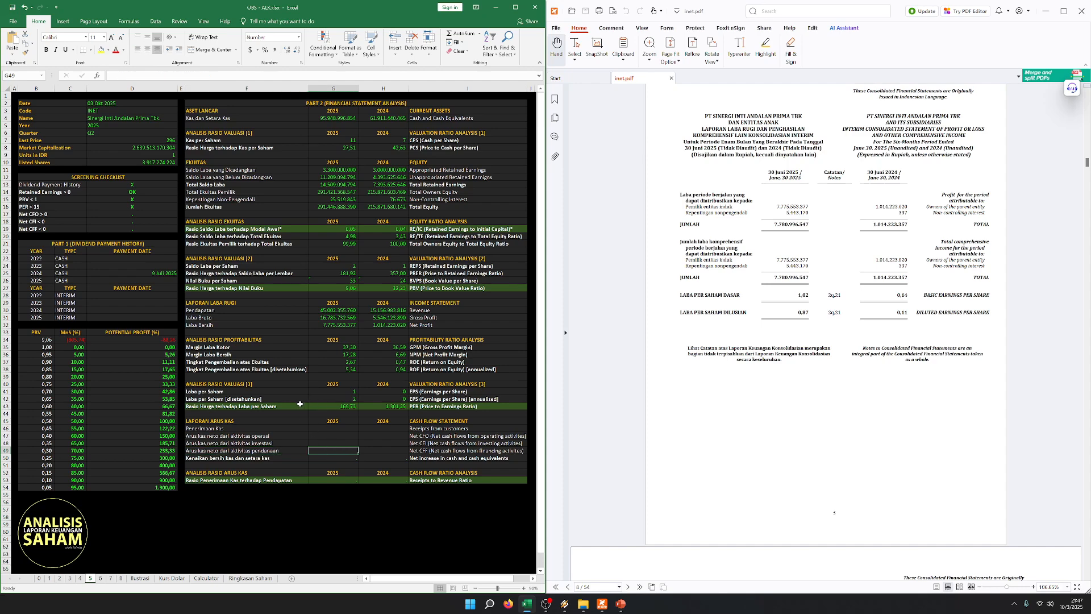
left_click_drag(300, 406, 386, 405)
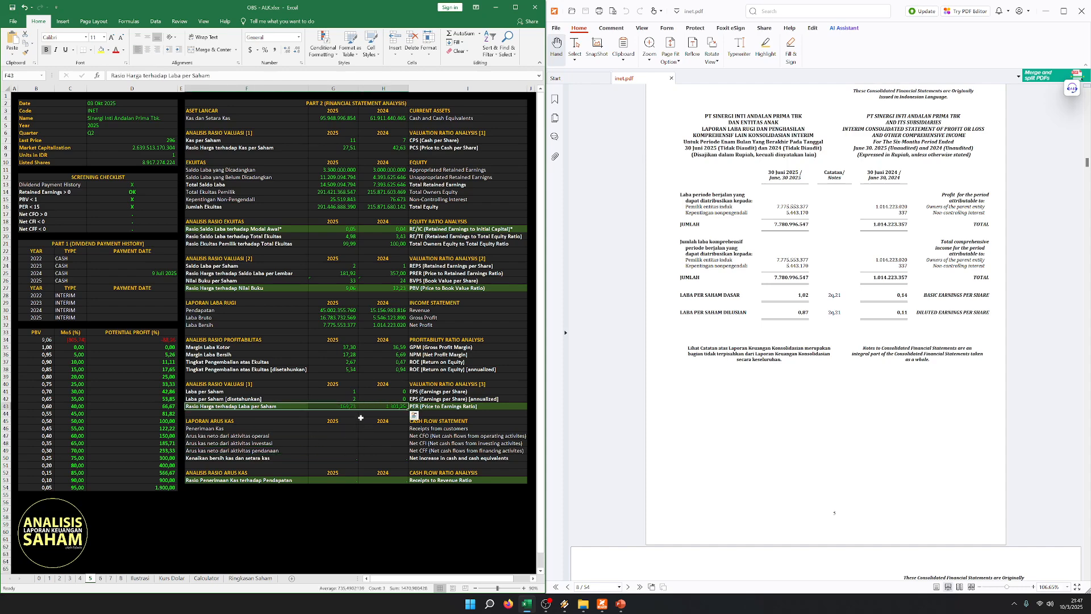
- Compare the Price to Earnings Ratio values for 2025 and 2024 in the third valuation ratio section
left_click(364, 450)
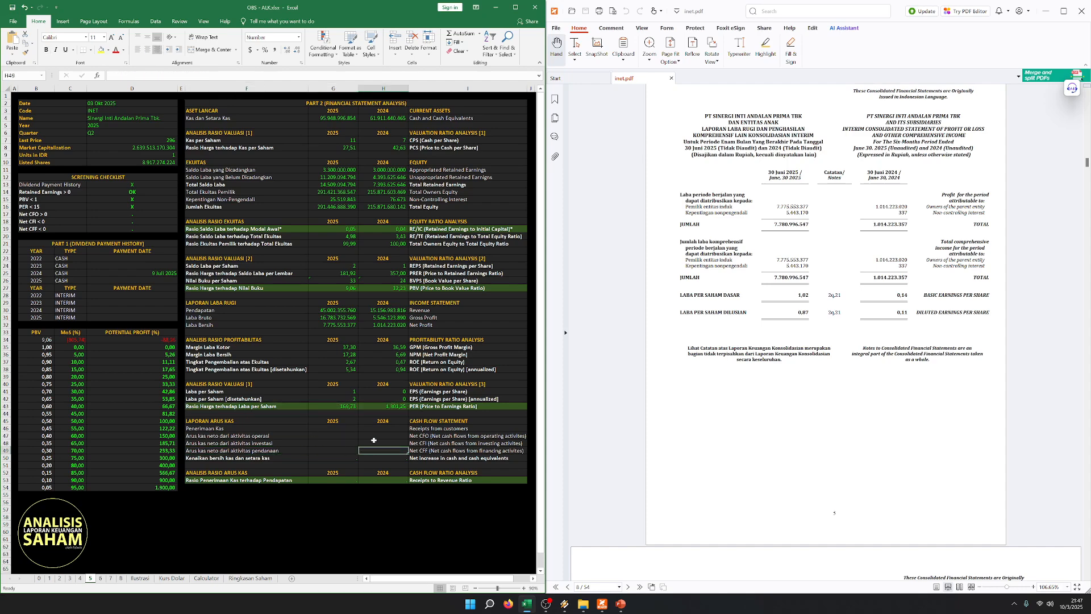
left_click(344, 428)
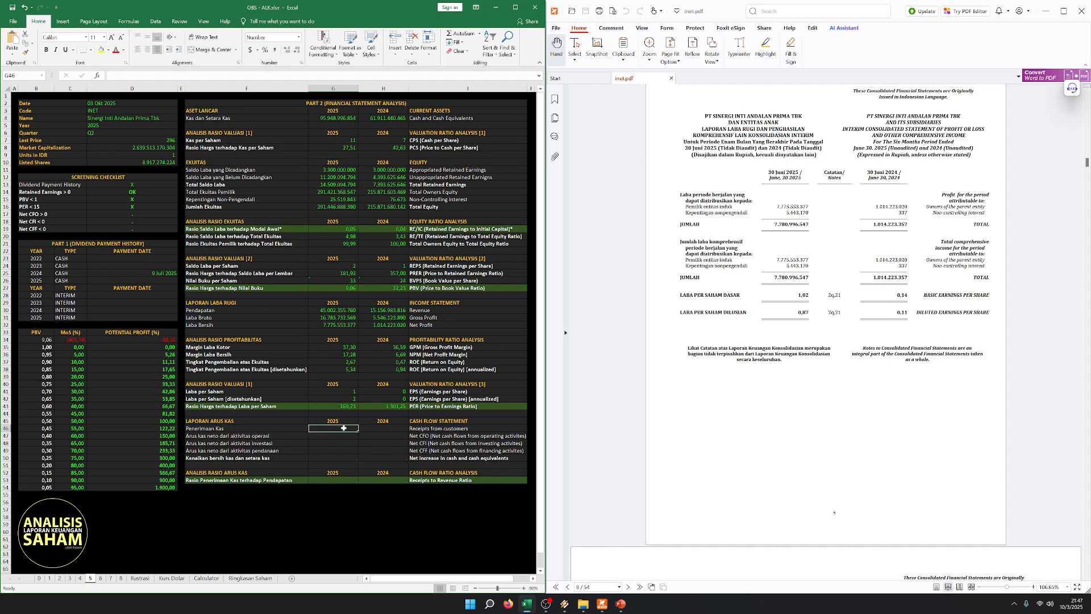
left_click(396, 405)
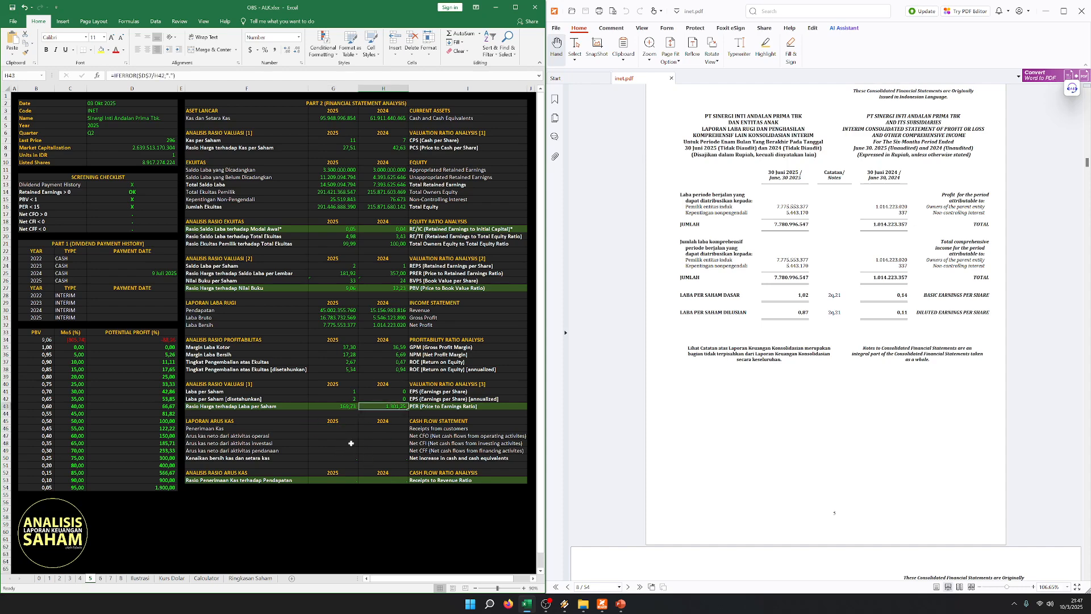
left_click(341, 404)
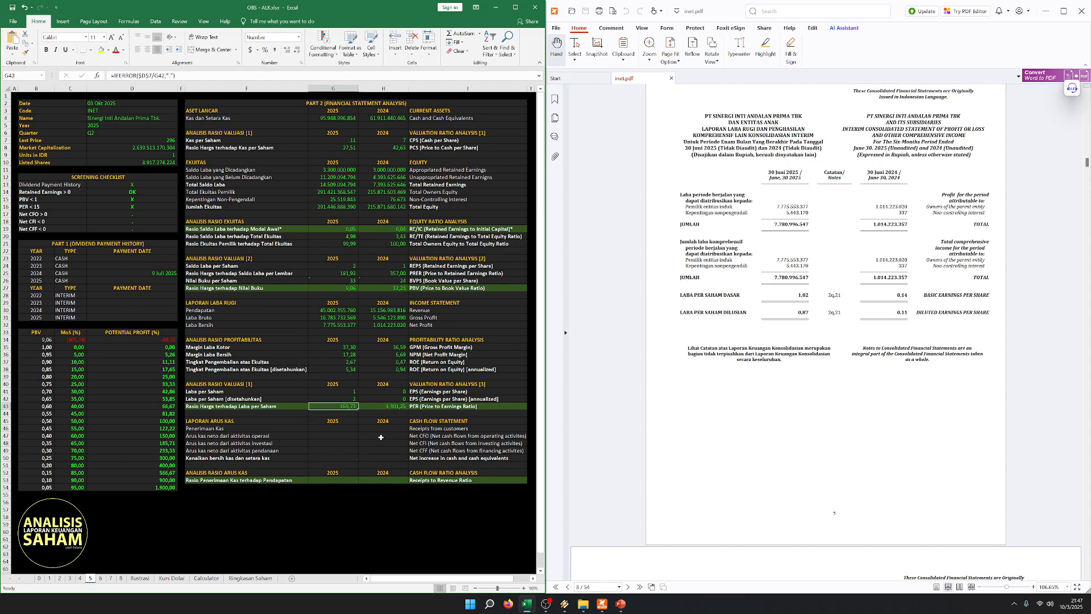
left_click(335, 451)
left_click(271, 414)
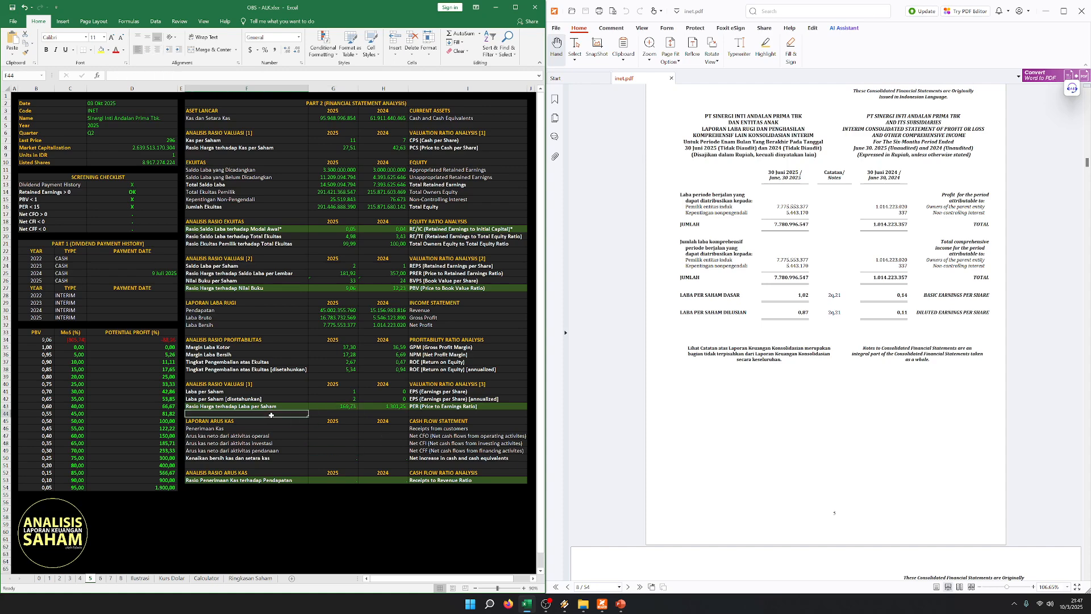
key("Up")
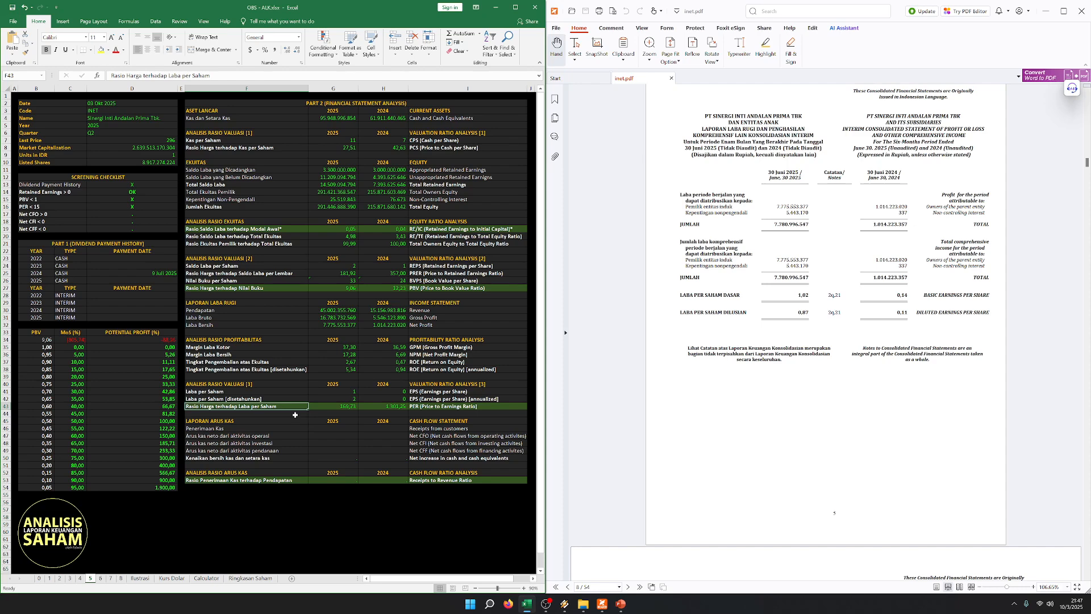
left_click(295, 414)
left_click(293, 407)
left_click(326, 427)
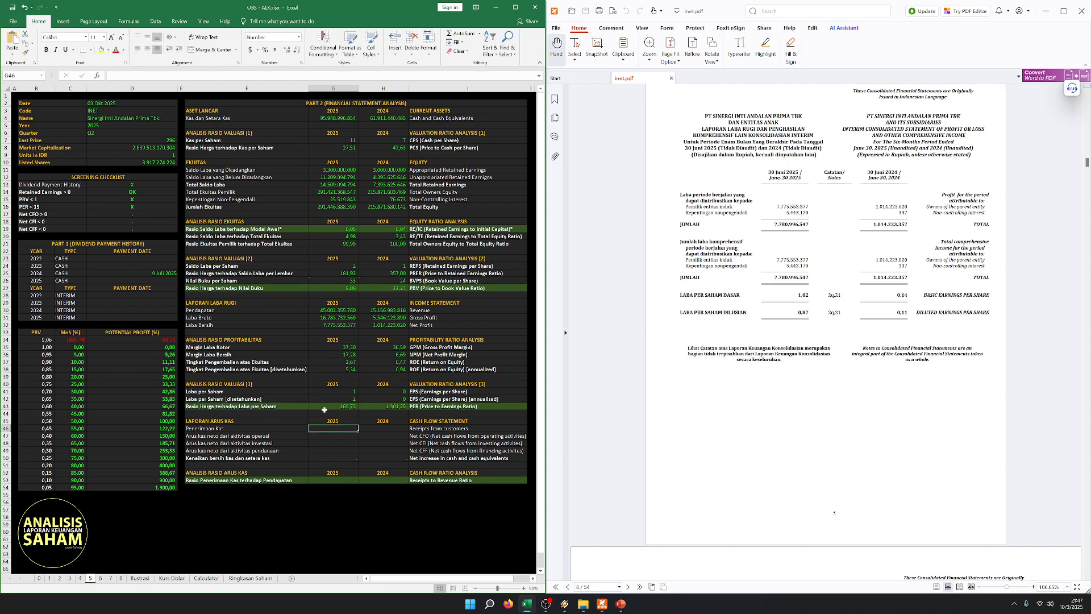
left_click_drag(286, 406, 443, 406)
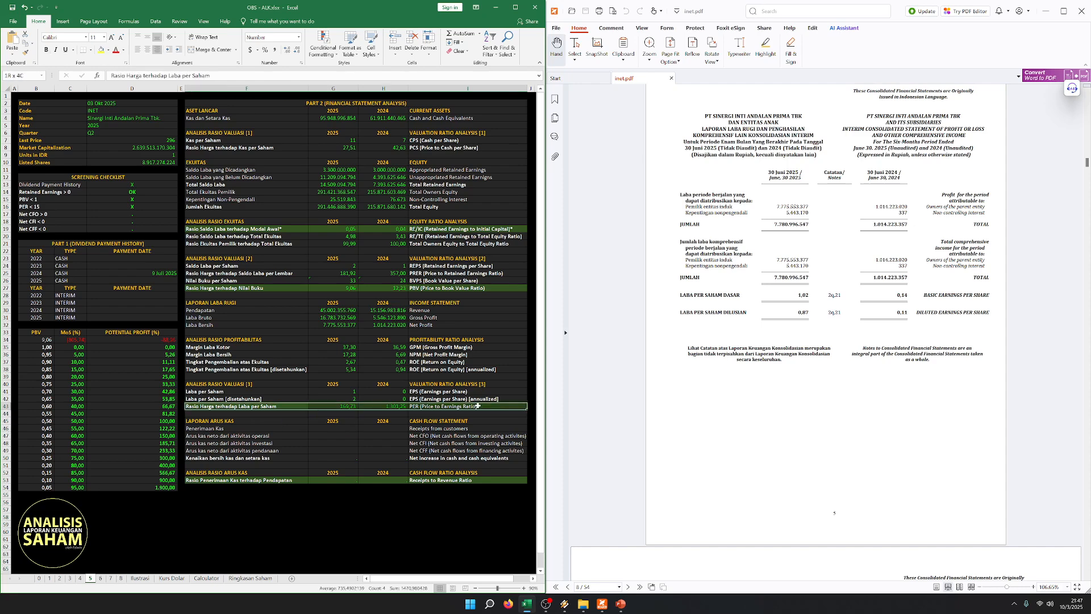
left_click(53, 197)
left_click(351, 392)
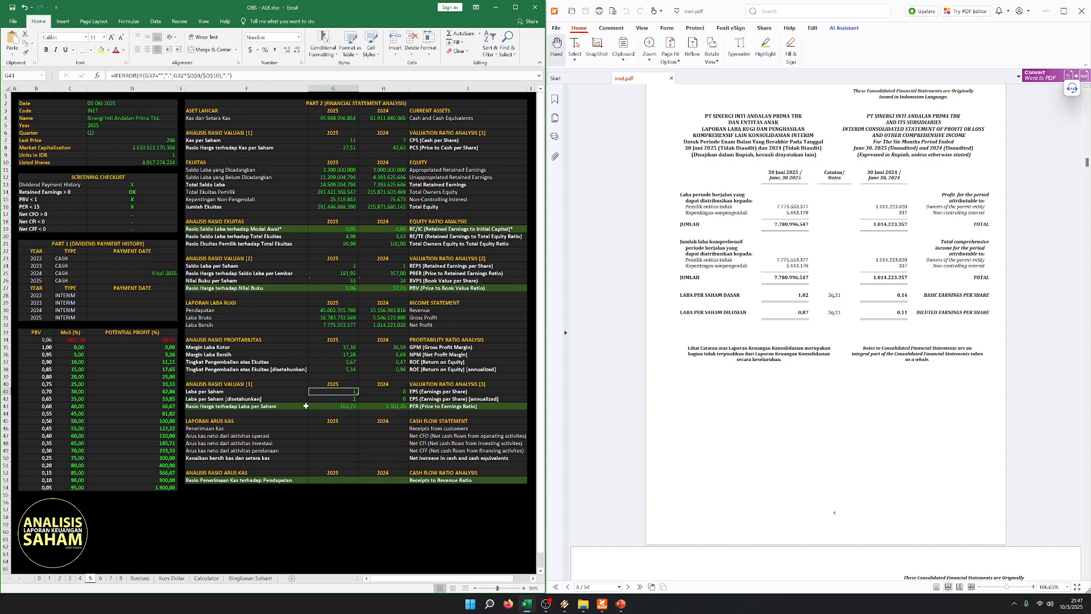
left_click_drag(284, 407, 448, 406)
left_click(351, 434)
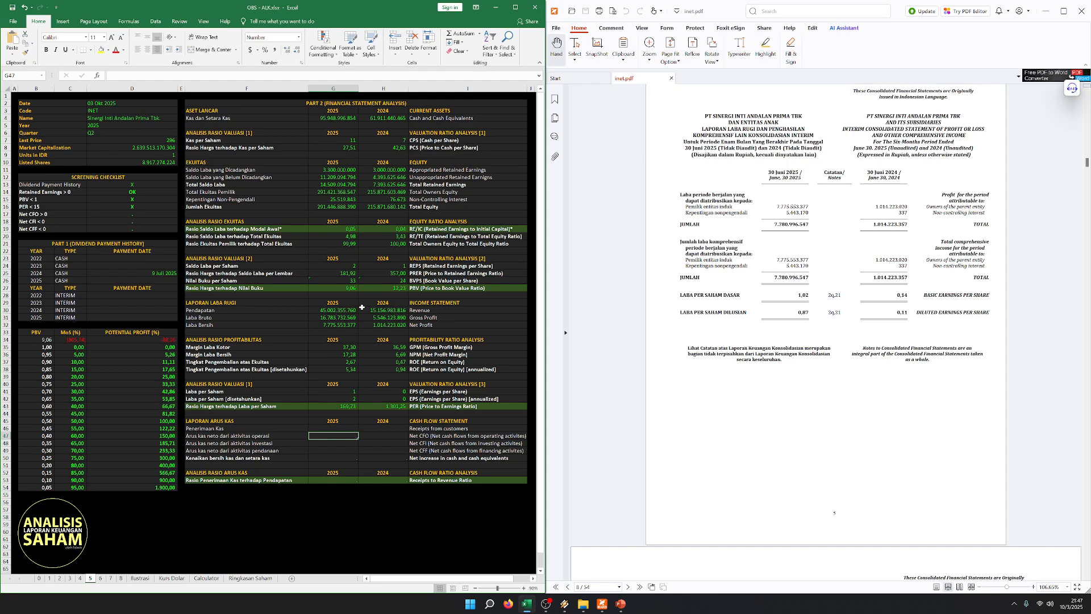
- Check the Price to Earnings Ratio row against the PER < 15 criterion in the screening checklist
left_click(326, 251)
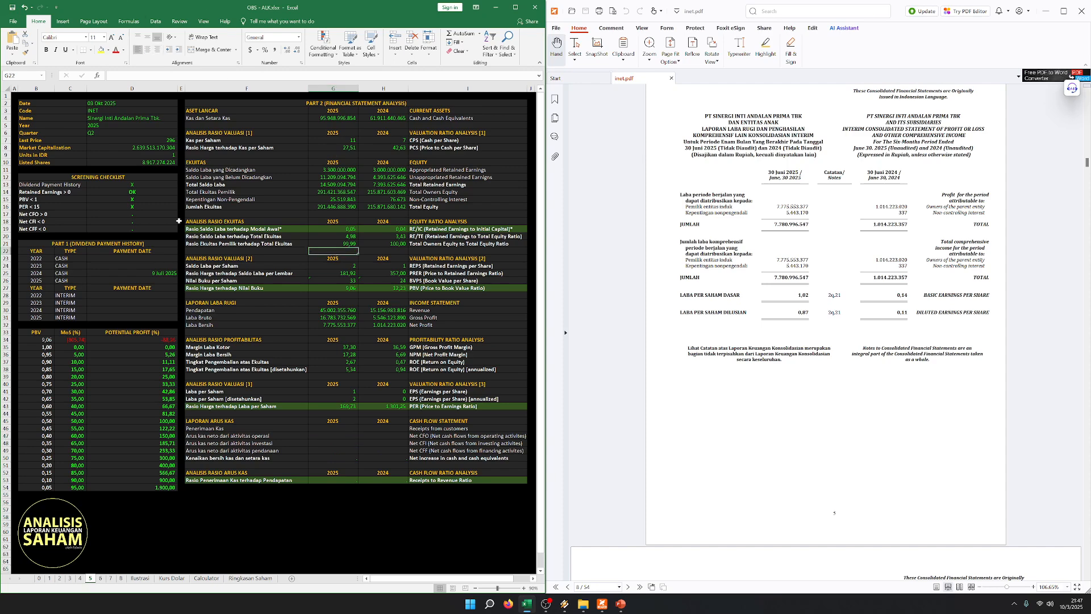
key("ctrl+Home")
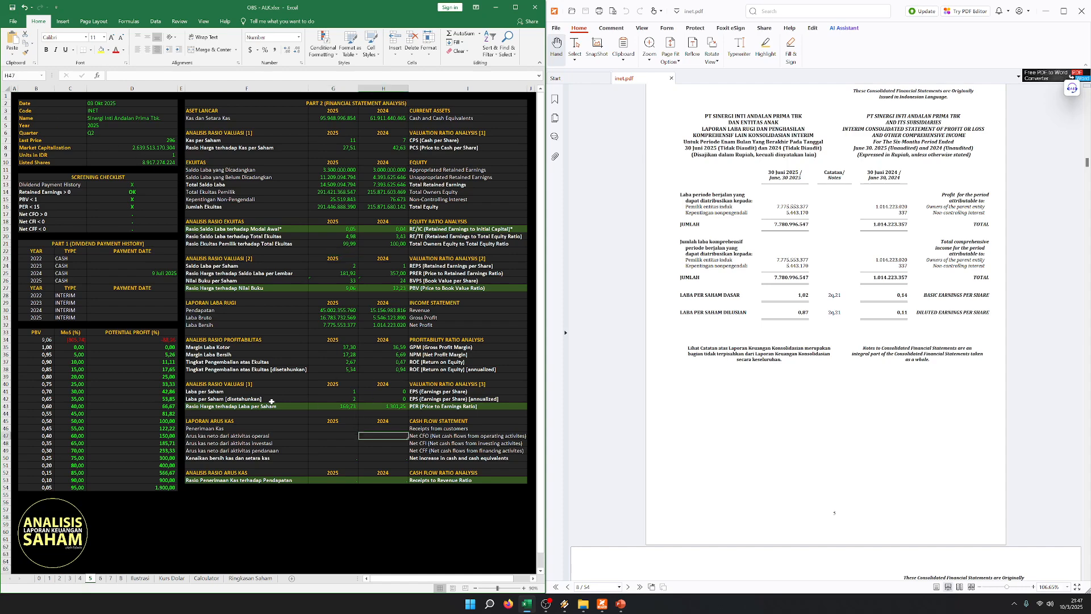
left_click_drag(271, 405, 450, 411)
left_click(357, 444)
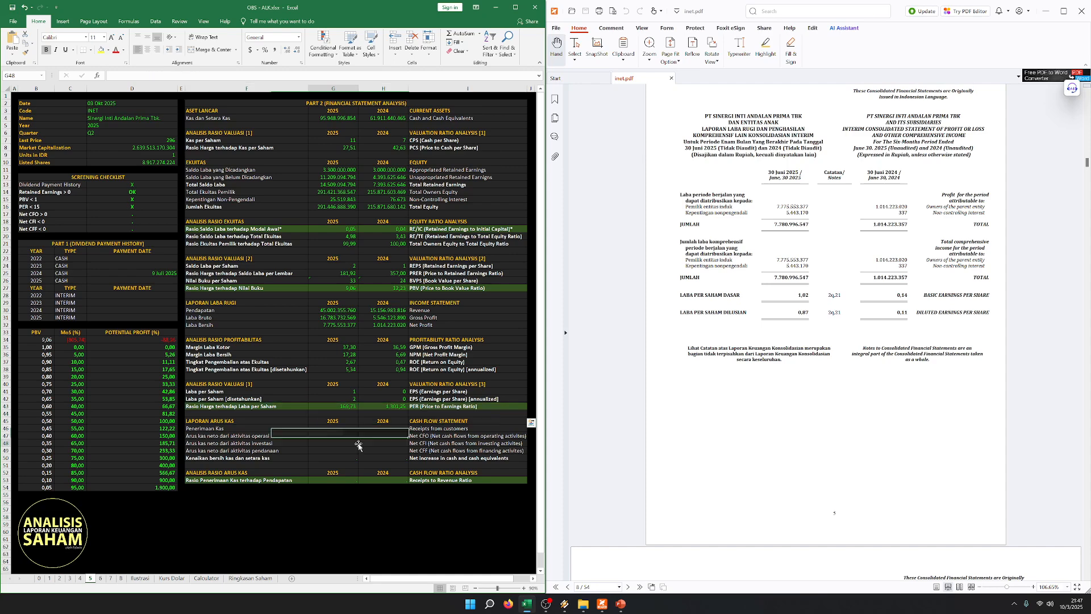
left_click(232, 421)
left_click(303, 400)
left_click(336, 407)
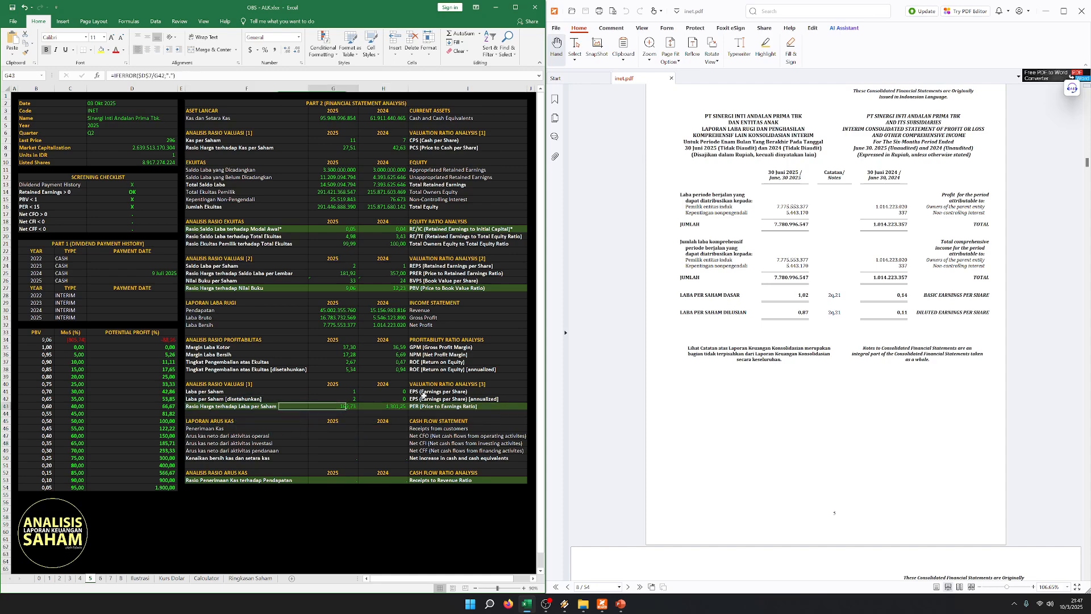
left_click(276, 406)
left_click_drag(53, 206, 146, 205)
left_click(318, 421)
left_click(298, 407)
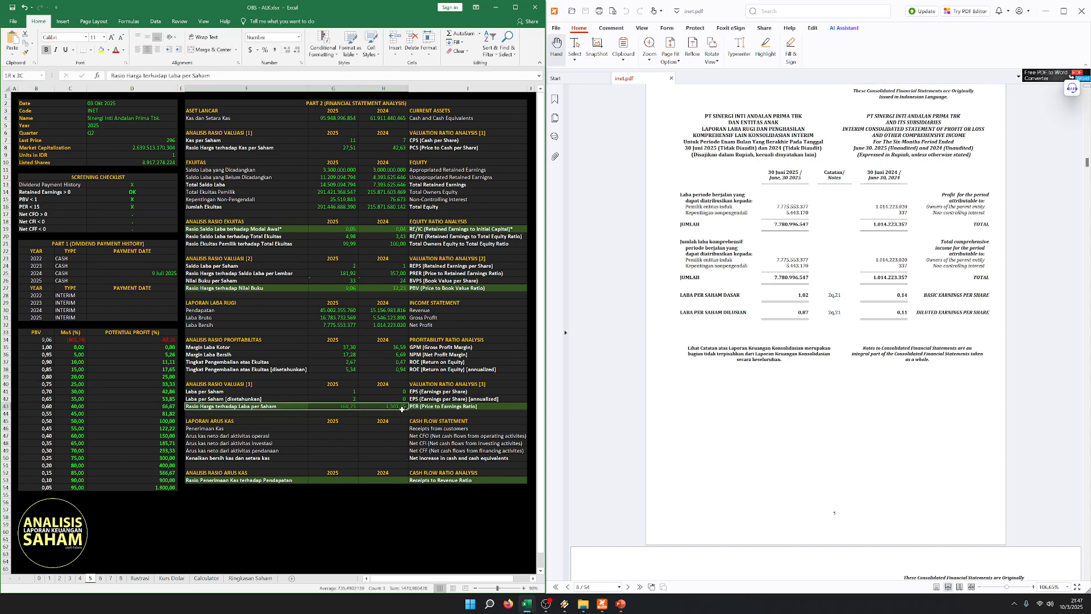
left_click(377, 242)
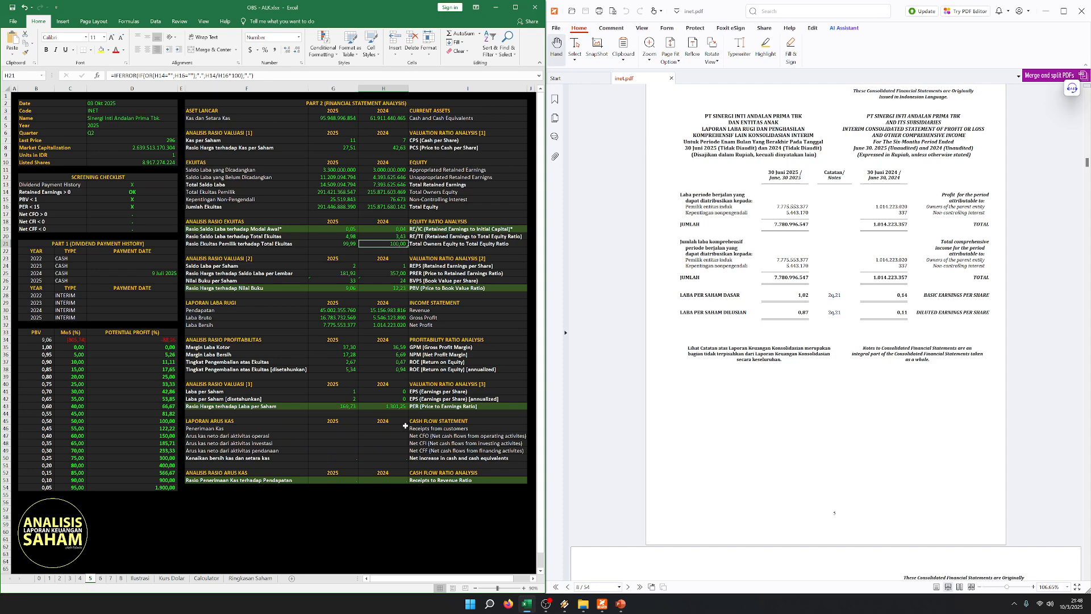
left_click(387, 406)
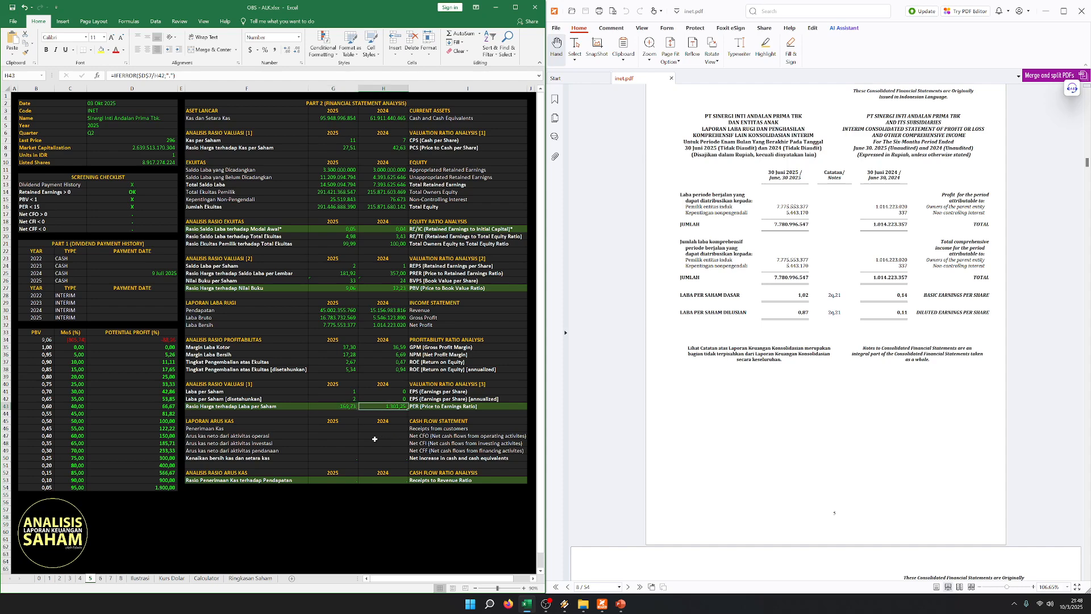
key("Left")
key("shift+Left")
key("shift+Right")
key("shift+Left")
key("shift+Right")
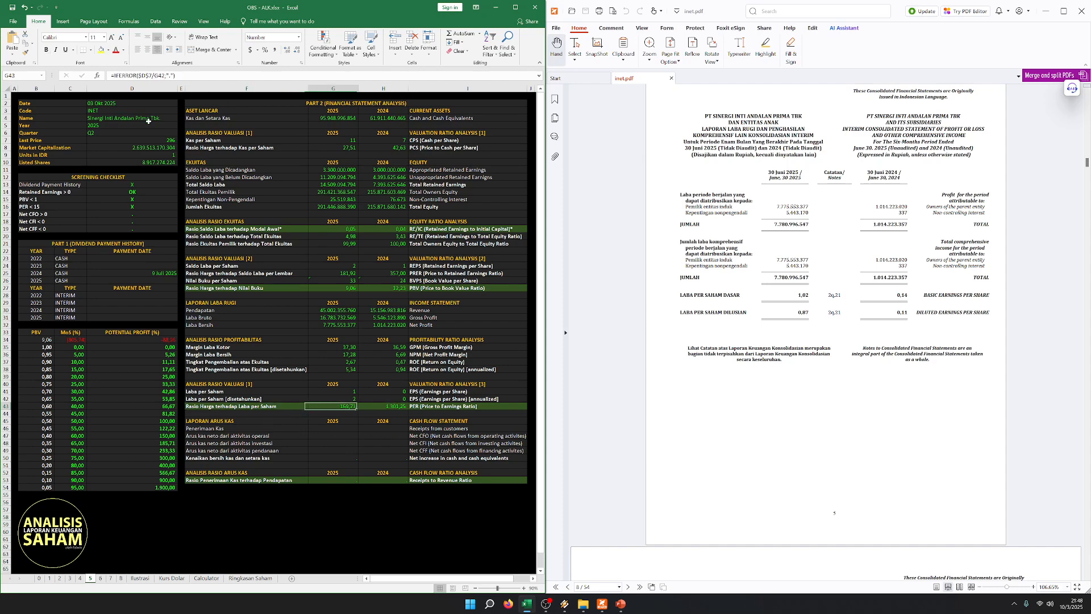
key("Left")
key("Right")
left_click(281, 415)
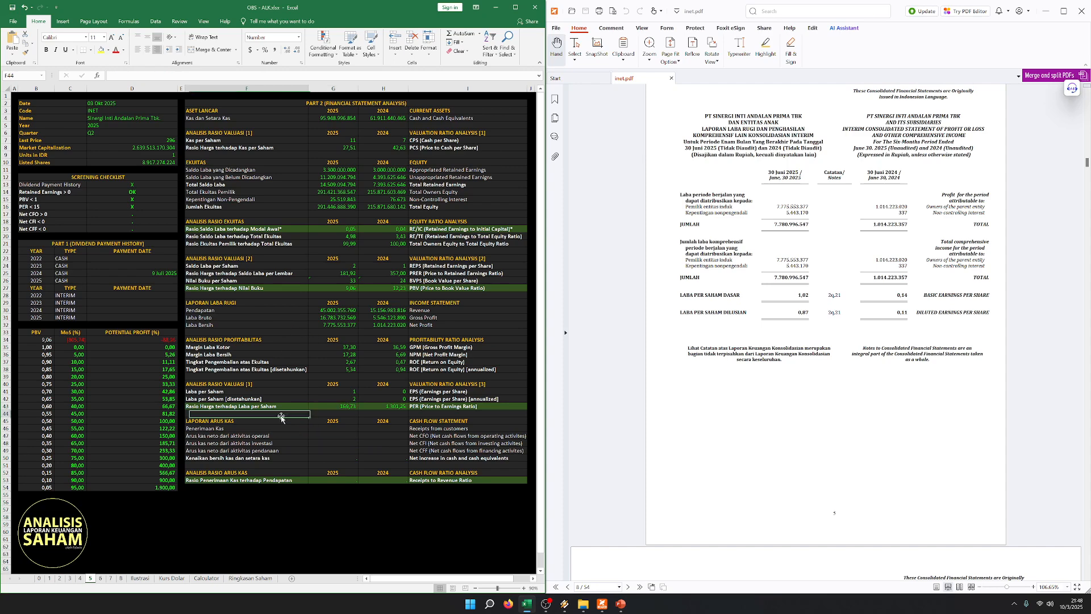
- Locate the interim consolidated statement of cash flows in the PDF for the worksheet's cash flow section
left_click(284, 427)
left_click(335, 429)
key("Left")
key("Right")
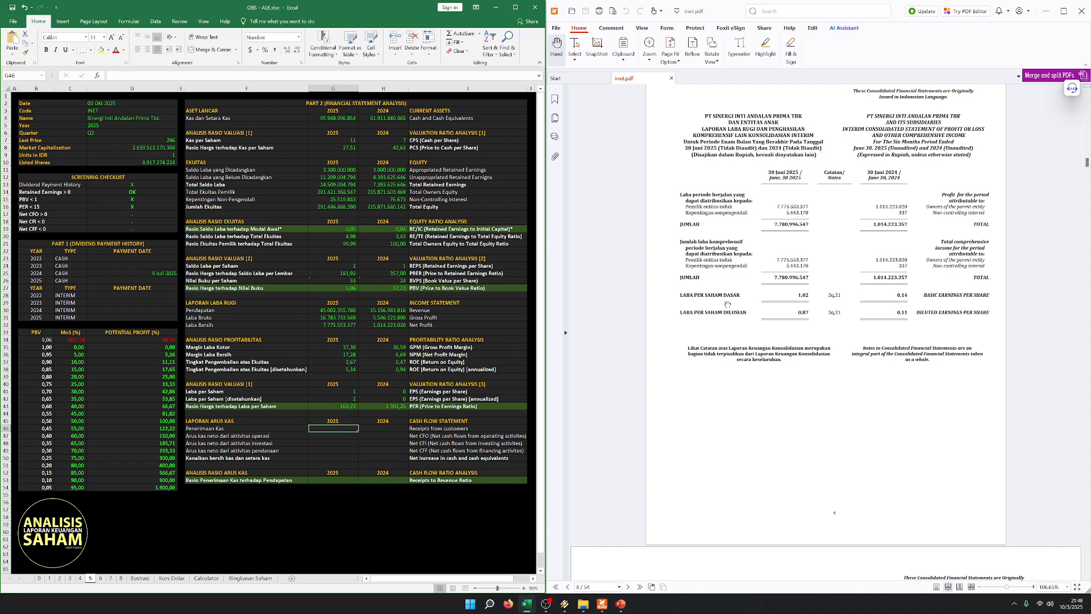
scroll(765, 274, "down", 15)
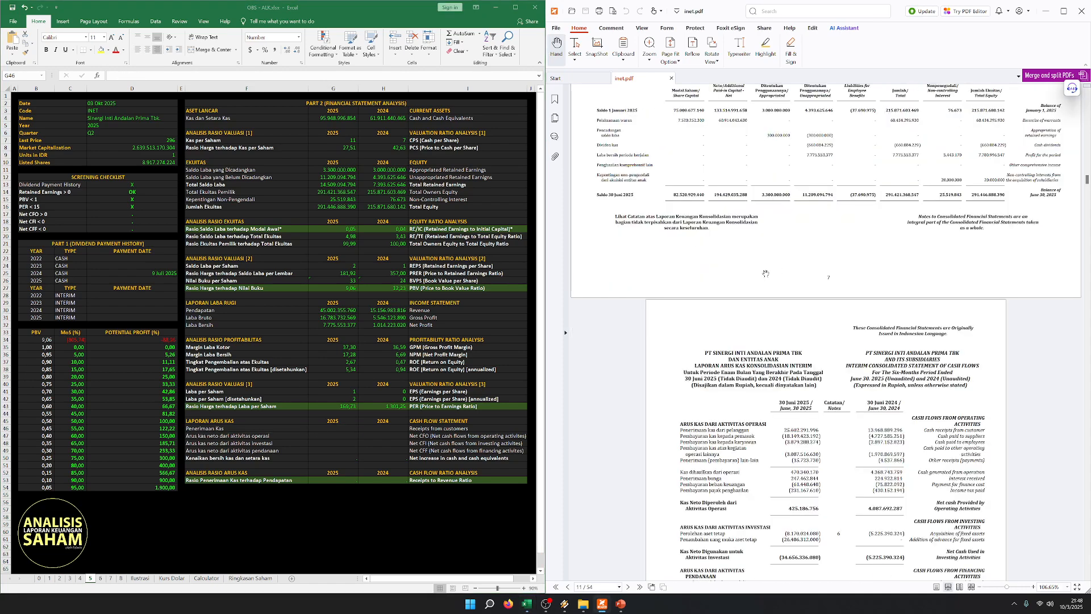
scroll(765, 274, "down", 2)
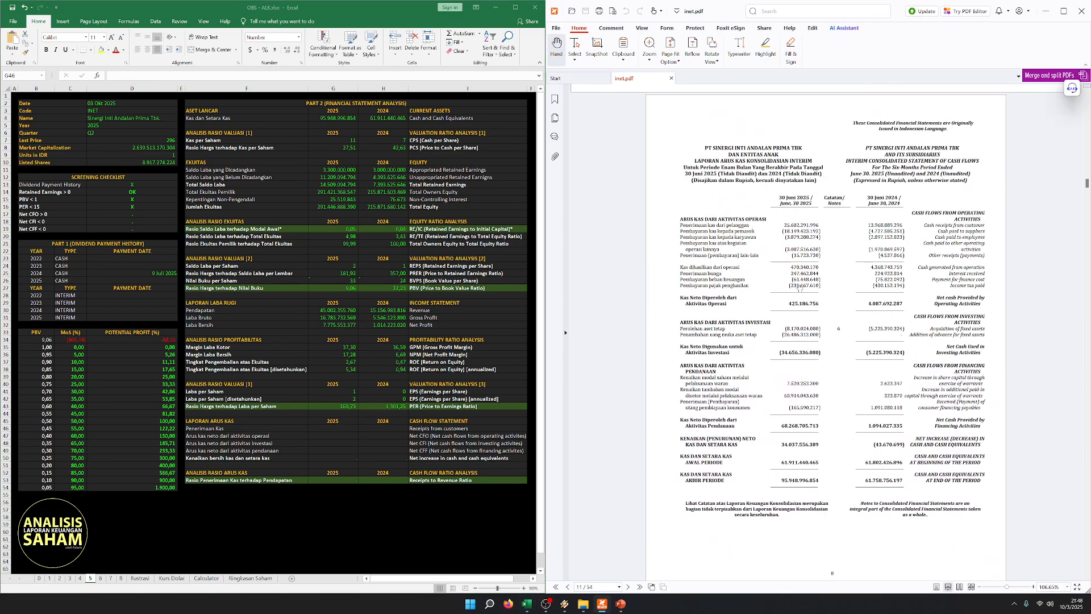
scroll(728, 258, "up", 1)
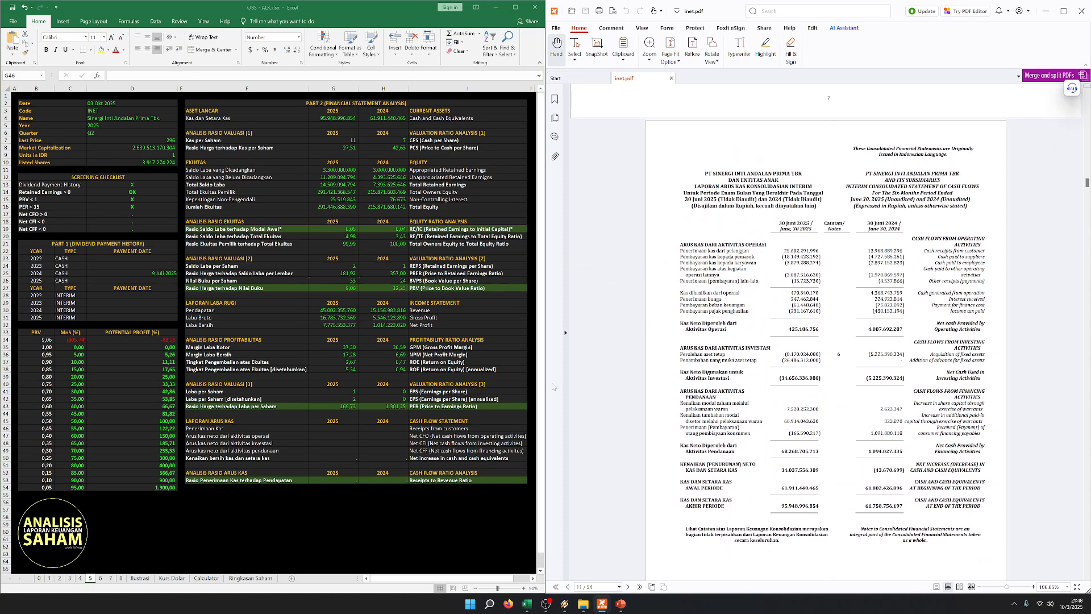
- Match the worksheet's Receipts from customers and Receipts to Revenue Ratio rows with the operating cash flows in the PDF
left_click(204, 479)
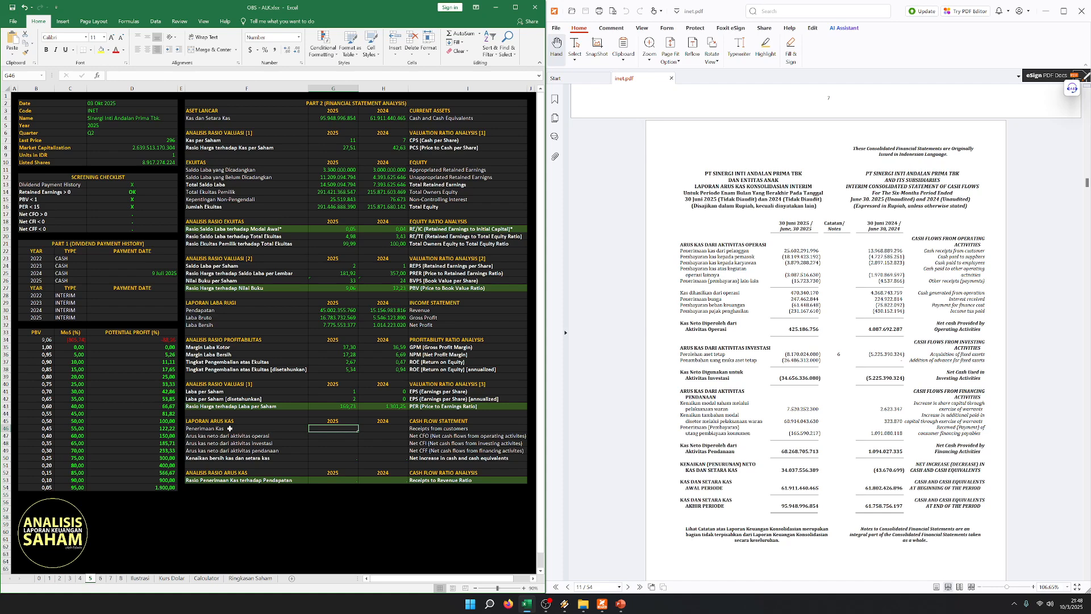
left_click_drag(230, 421, 525, 431)
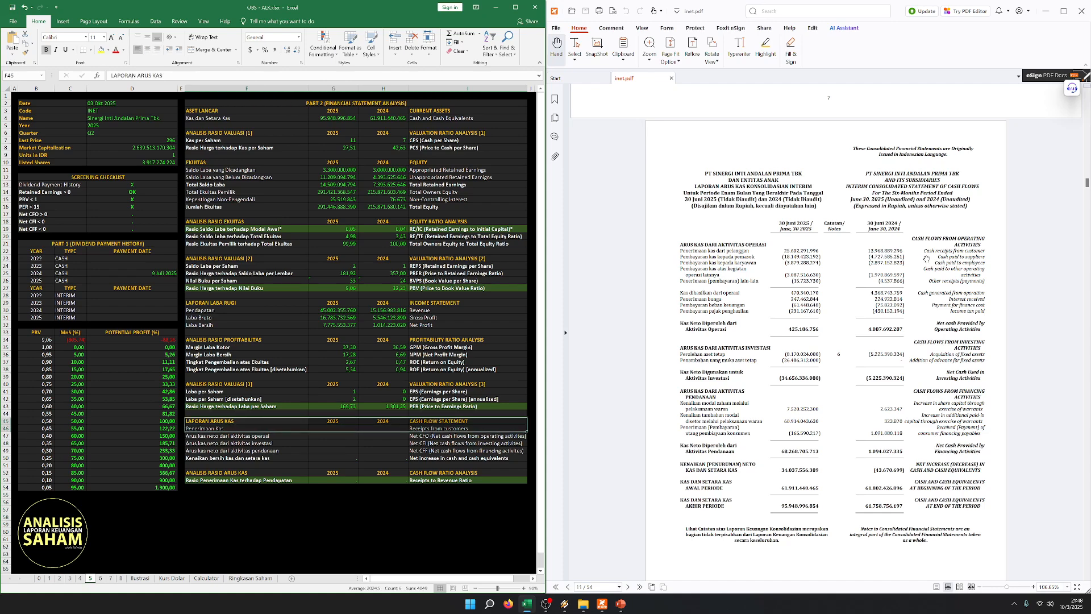
left_click(880, 274)
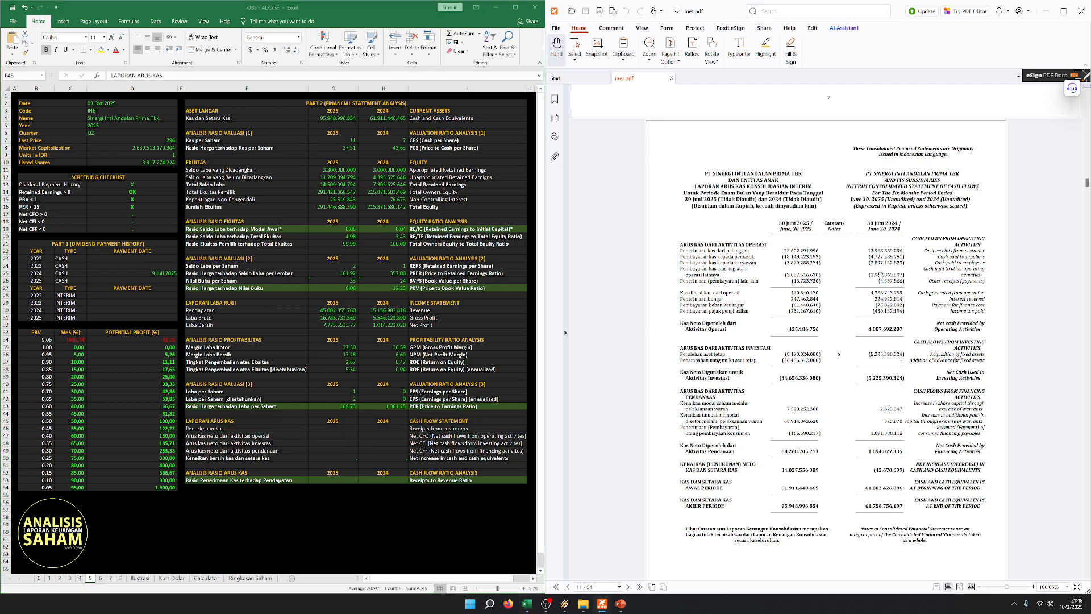
left_click(273, 437)
left_click_drag(258, 426, 445, 426)
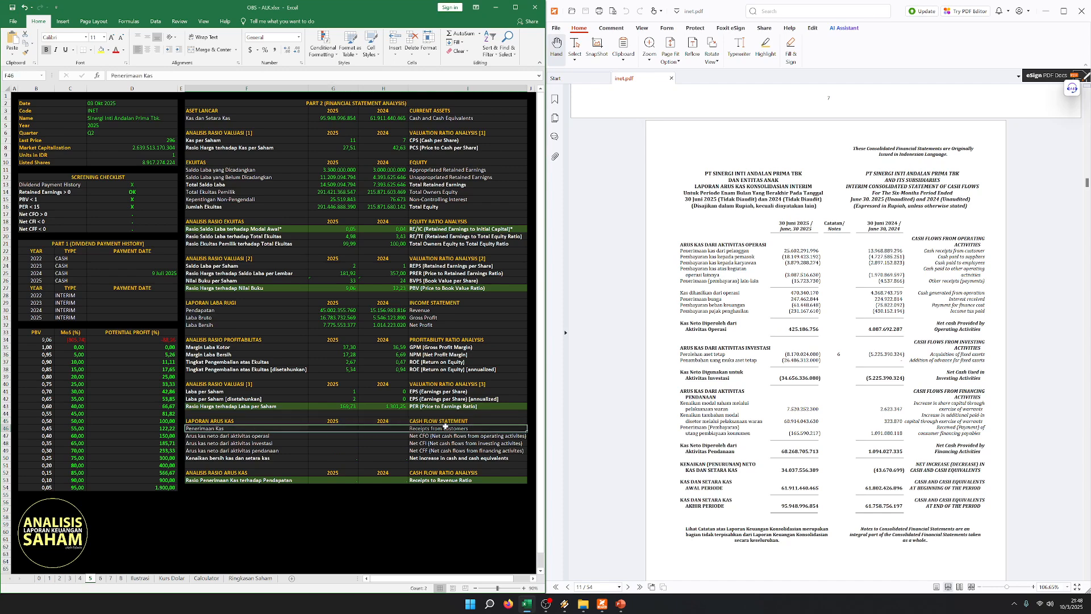
left_click(844, 238)
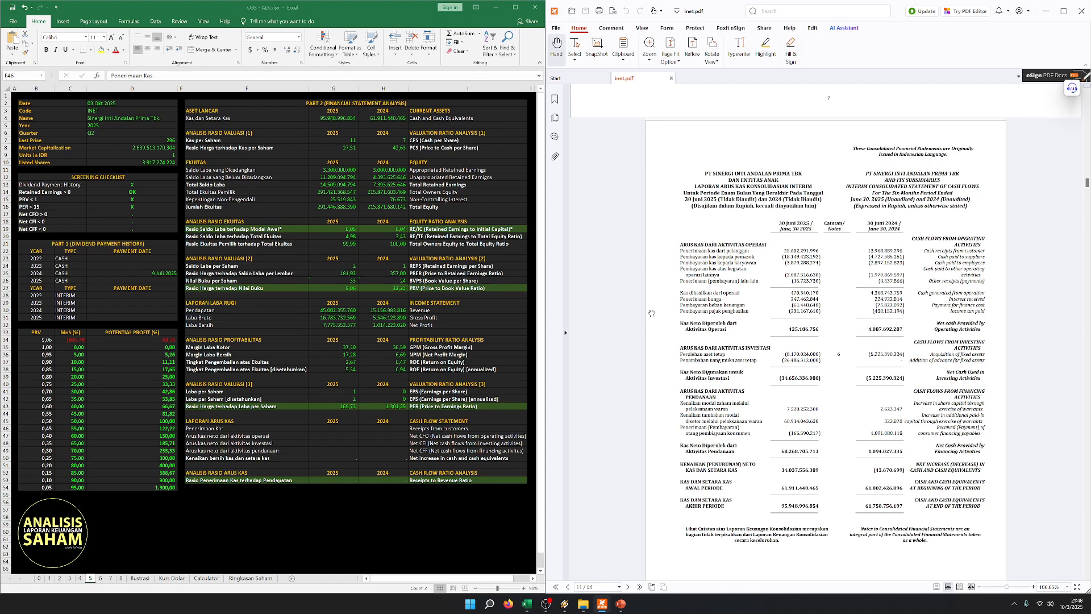
left_click(392, 479)
left_click(383, 428)
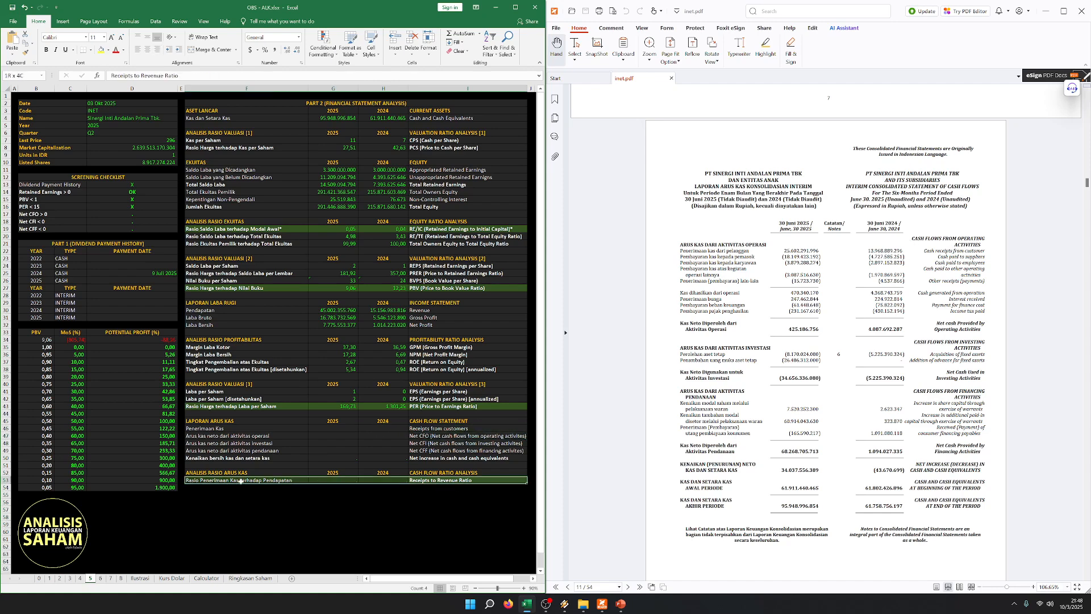
- Enter Receipts from customers from the PDF cash flow statement: 25.602.291.996 for 2025 and 13.968.889.296 for 2024
left_click(271, 421)
left_click(333, 428)
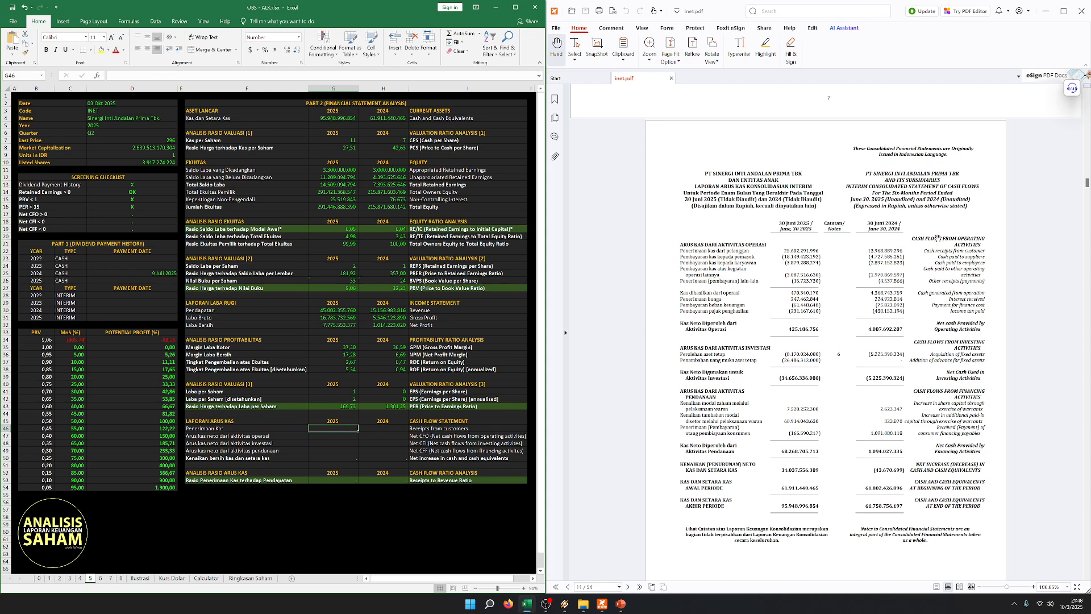
type("256022")
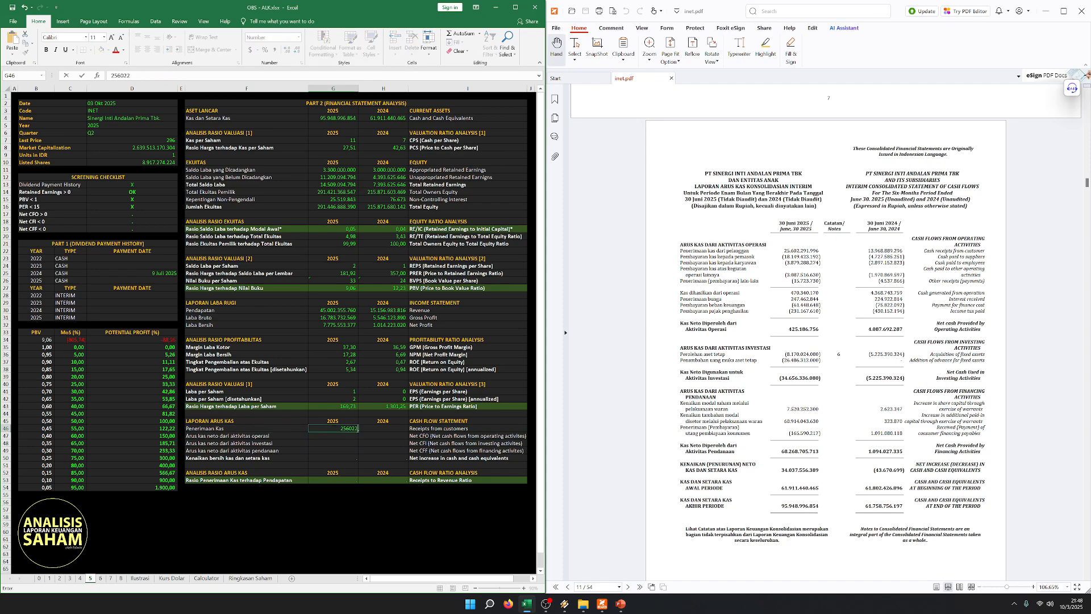
type("291996")
key("Tab")
type("13")
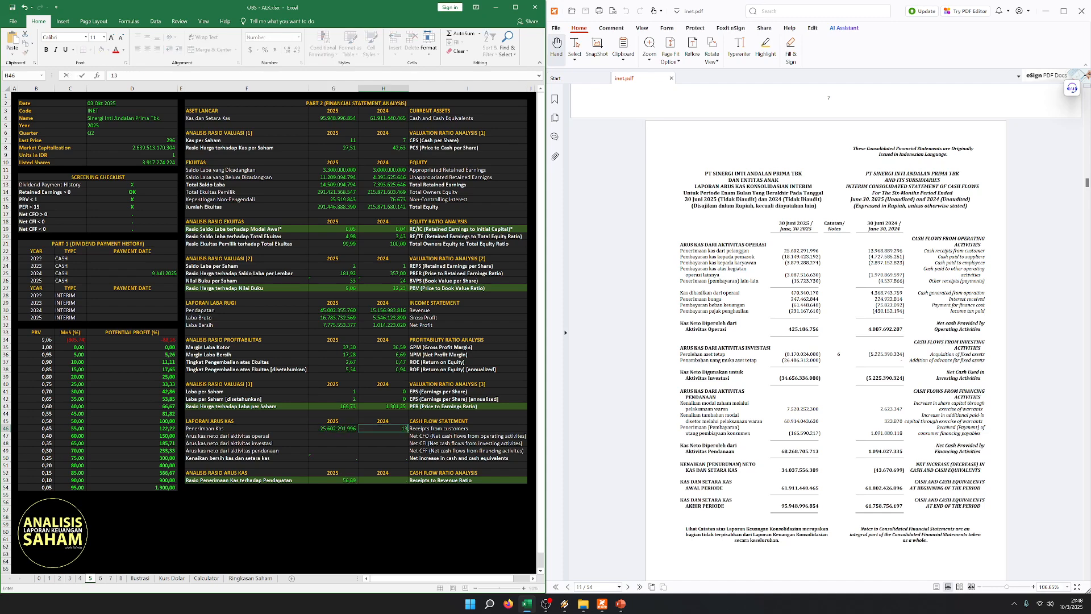
type(".968.88")
type("9.296")
key("Return")
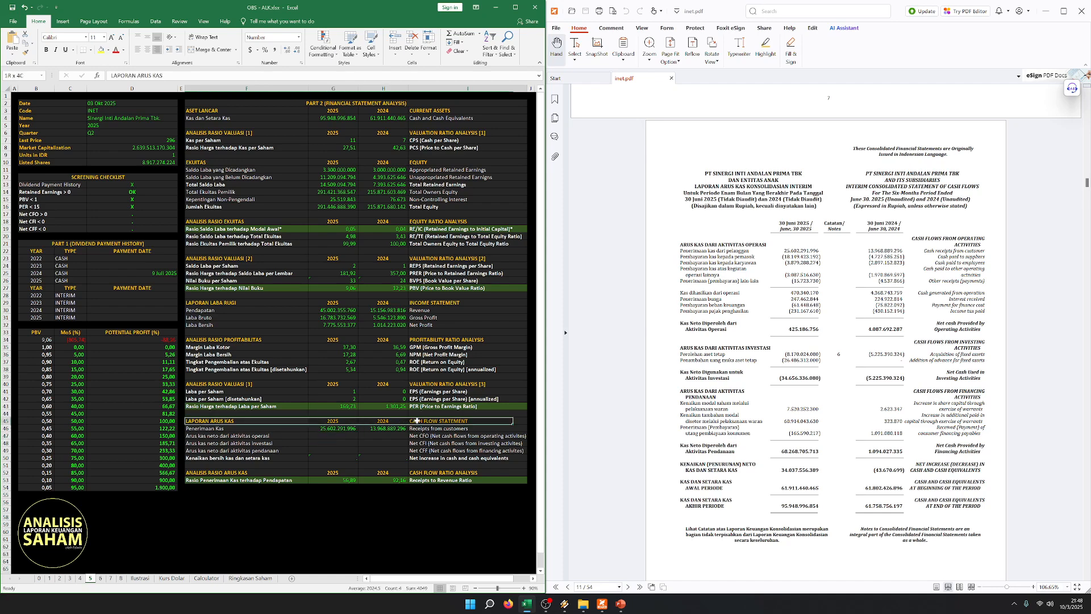
- Examine the 2025 Receipts to Revenue Ratio in the cash flow ratio analysis section
left_click(341, 458)
left_click(340, 522)
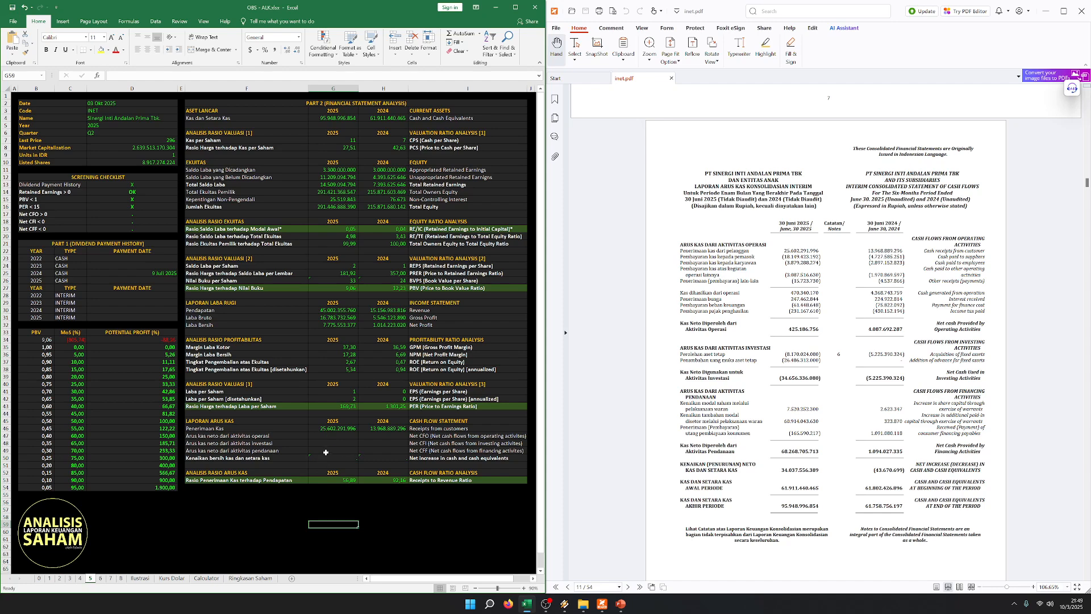
left_click(326, 450)
left_click(334, 481)
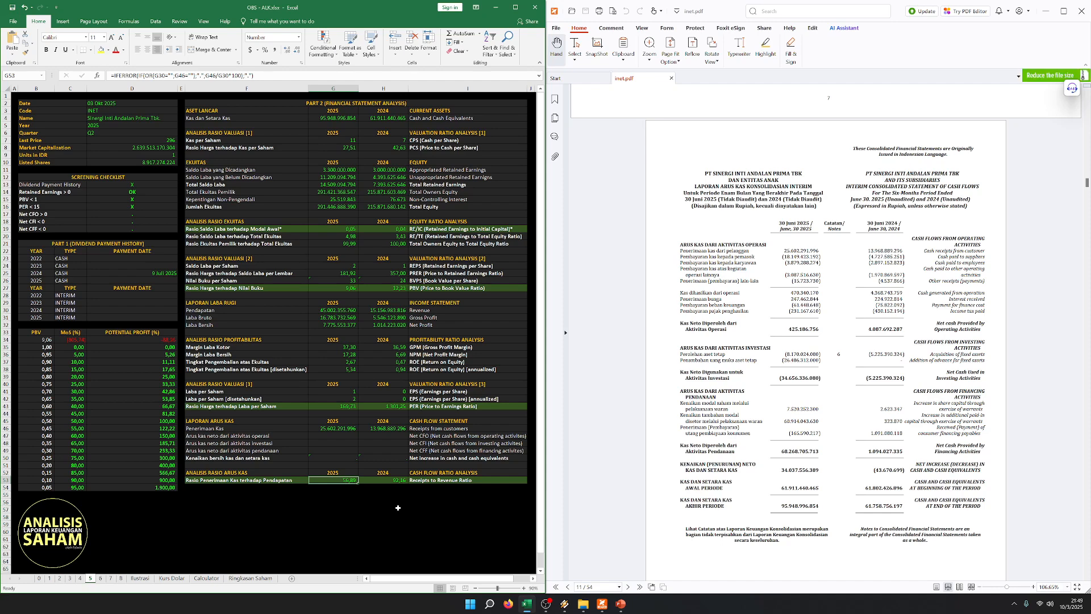
- Compare the 2025 and 2024 Receipts to Revenue Ratio in the worksheet's cash flow ratio analysis
left_click(353, 436)
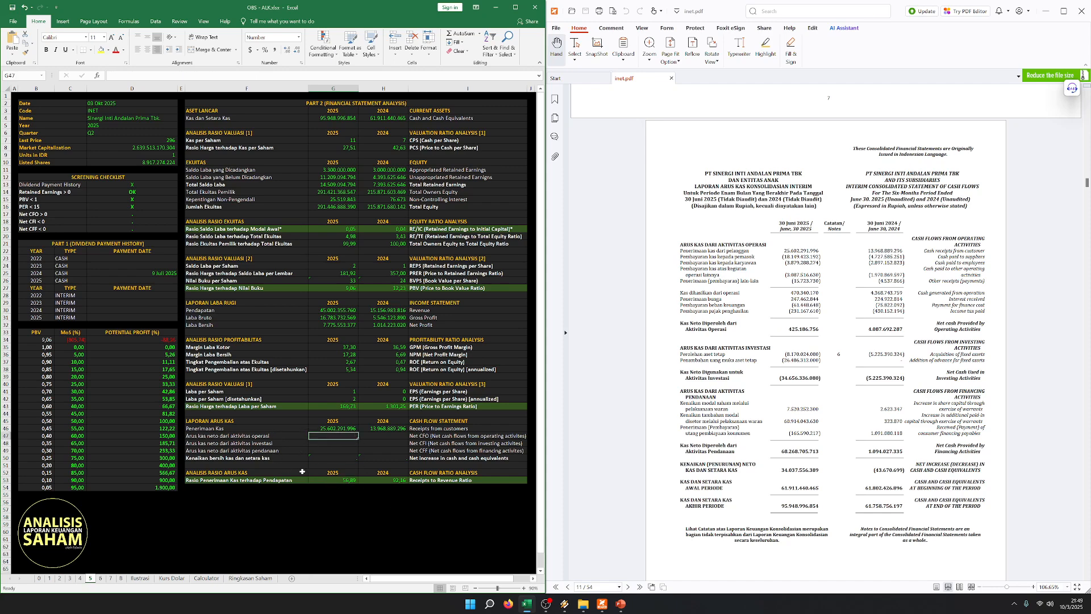
left_click(369, 494)
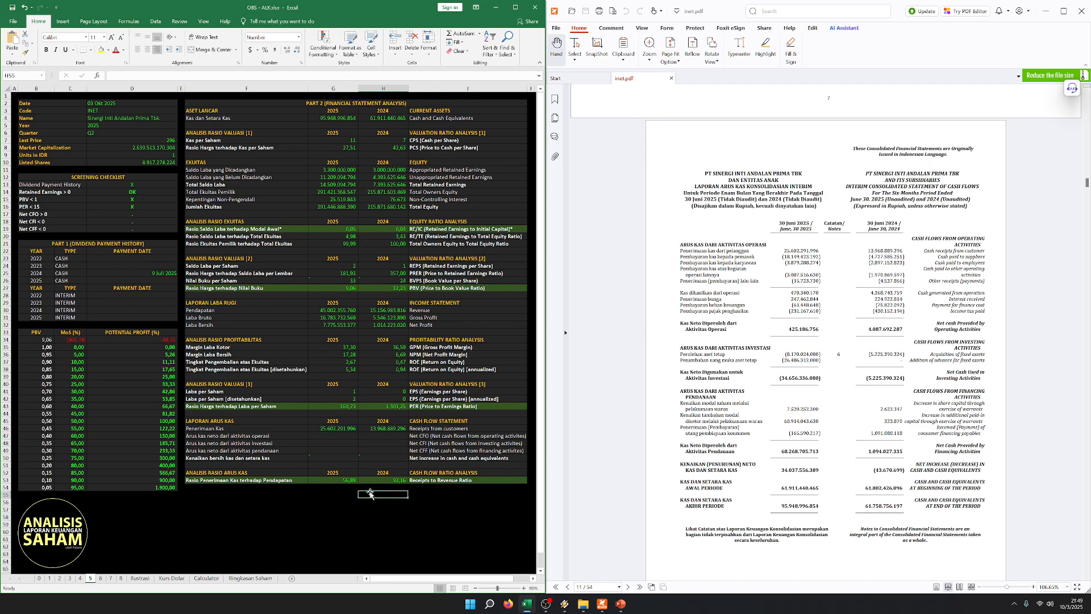
left_click_drag(317, 479, 407, 478)
left_click(373, 508)
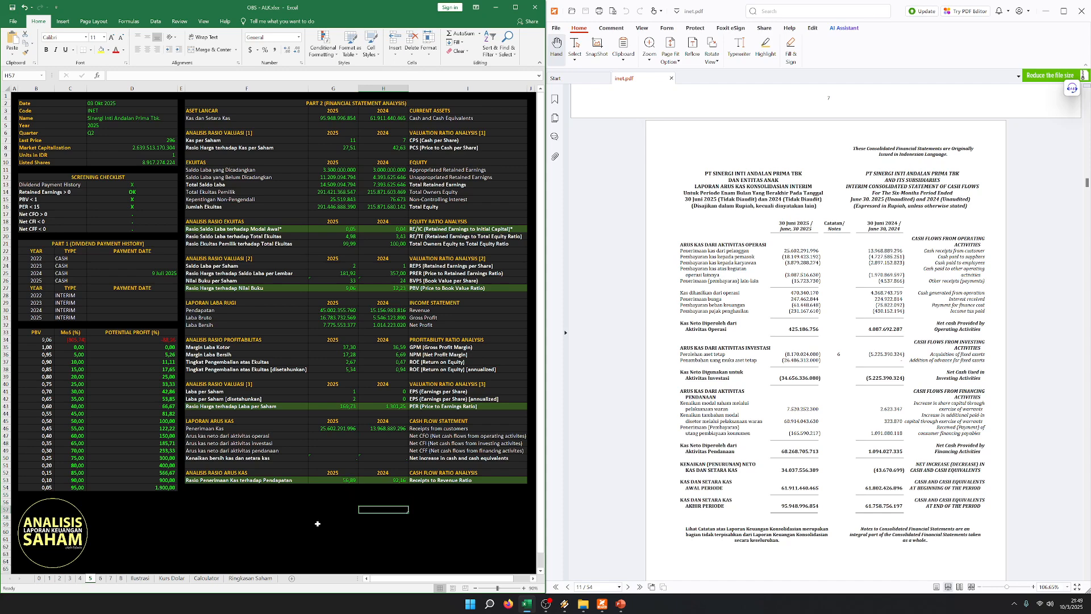
left_click(331, 480)
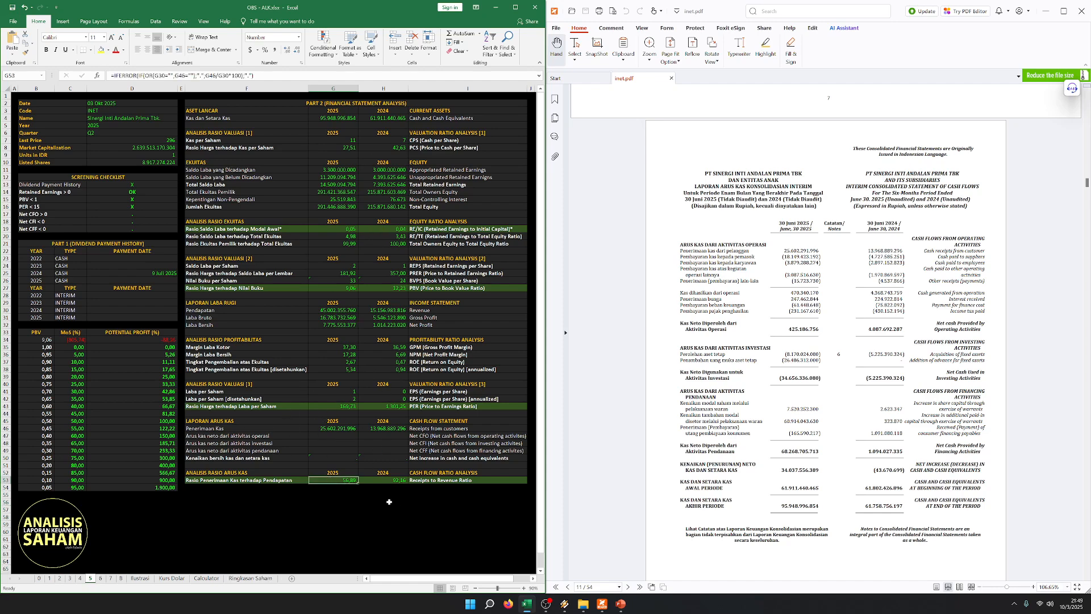
left_click(384, 480)
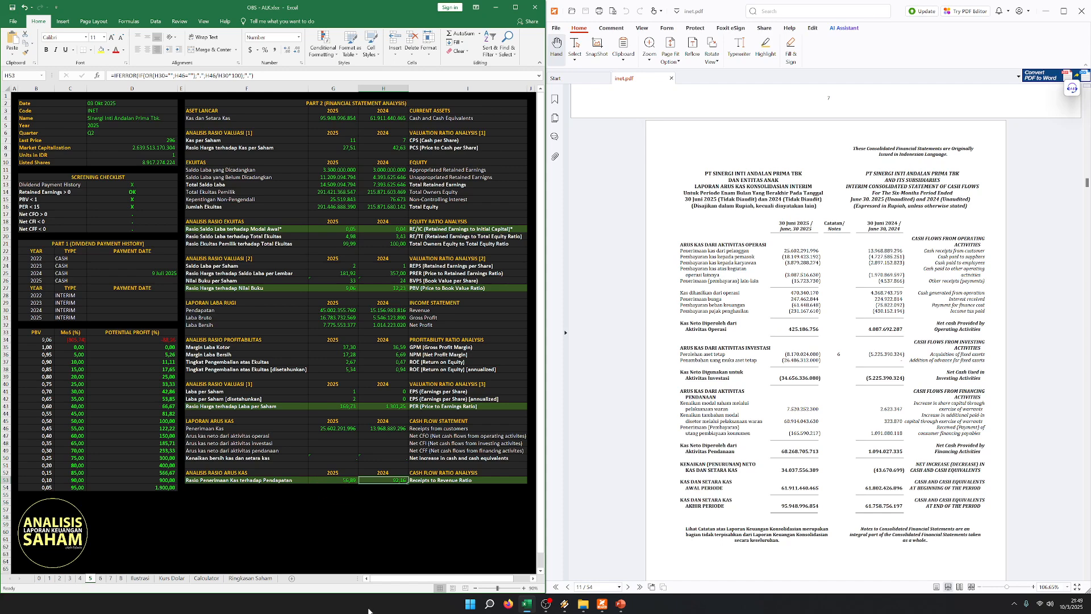
- Compare the 2025 Revenue in the income statement section with the Receipts from customers in the cash flow section
left_click(341, 442)
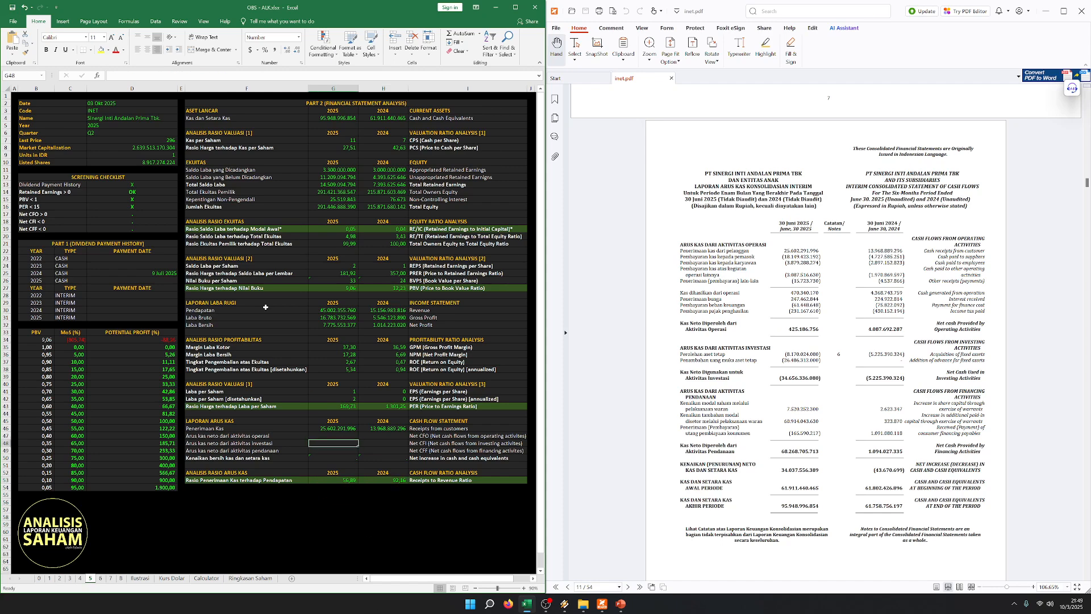
left_click(337, 341)
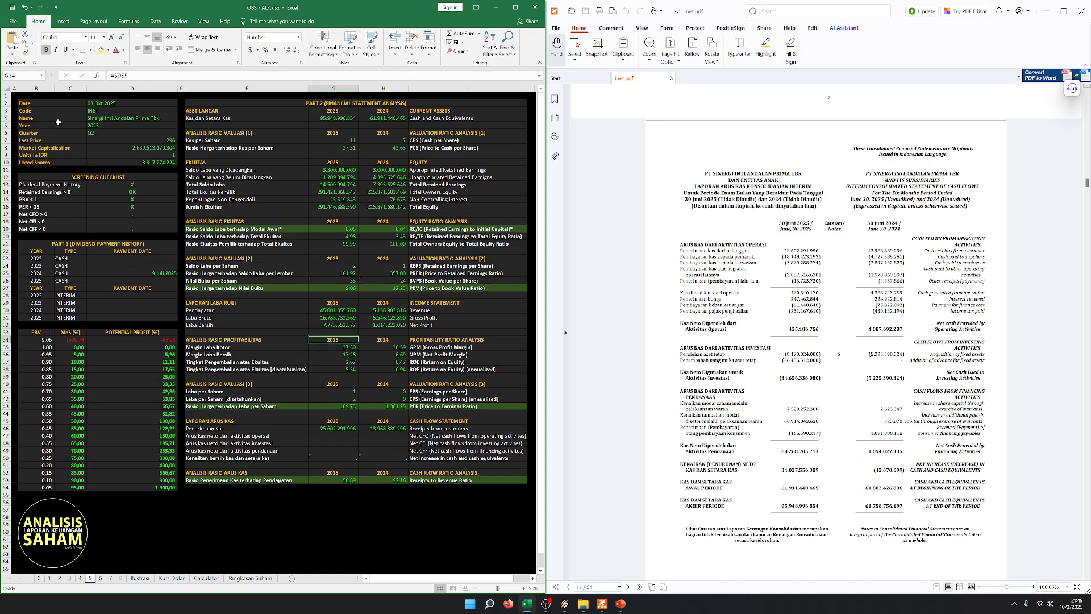
left_click(259, 323)
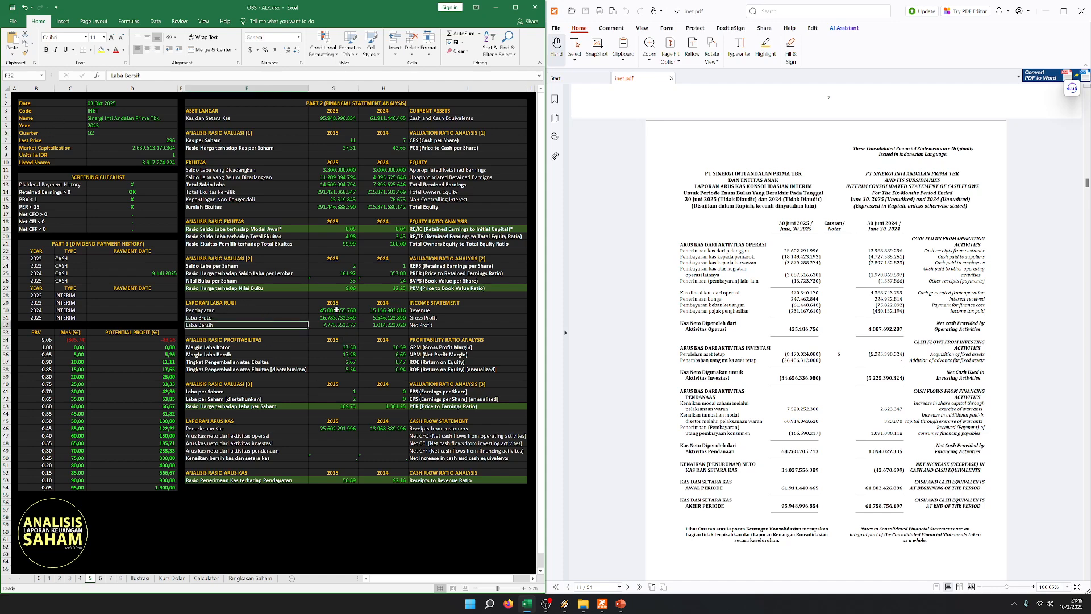
left_click(333, 310)
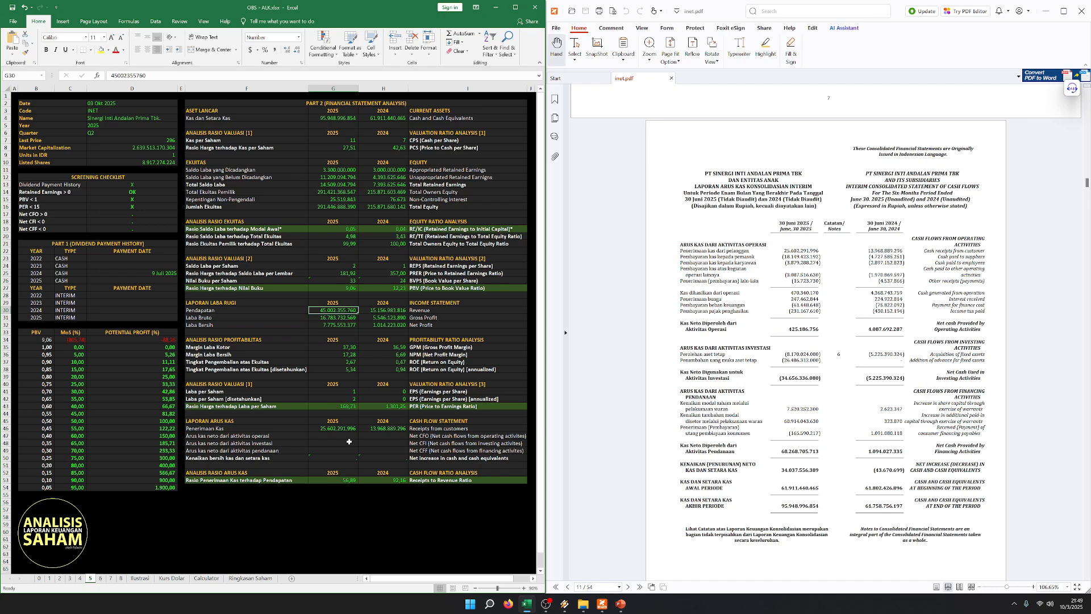
left_click(349, 442)
left_click(345, 429)
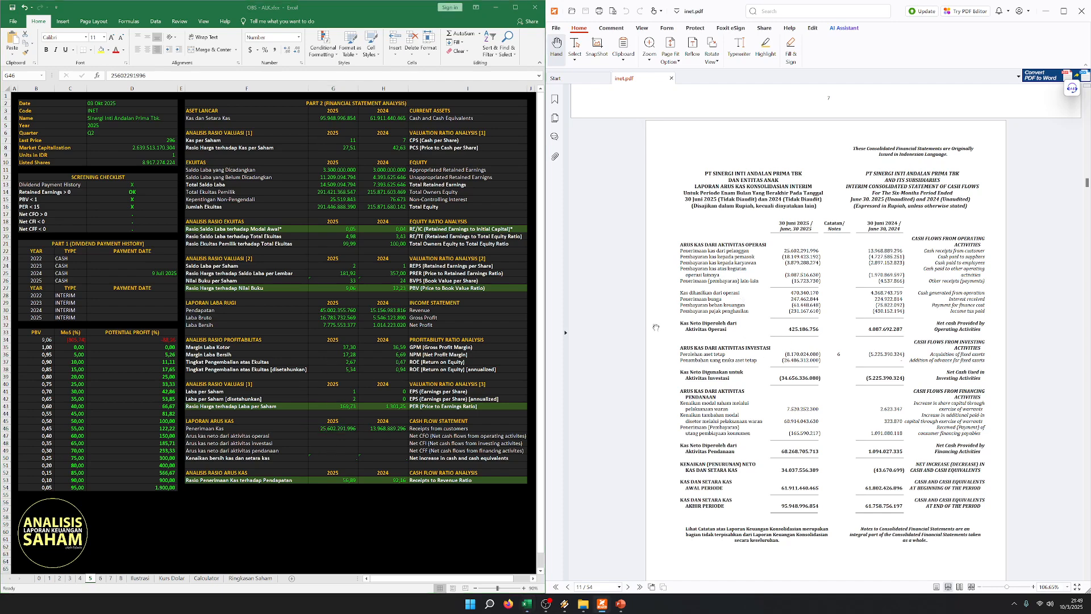
left_click_drag(244, 431, 455, 430)
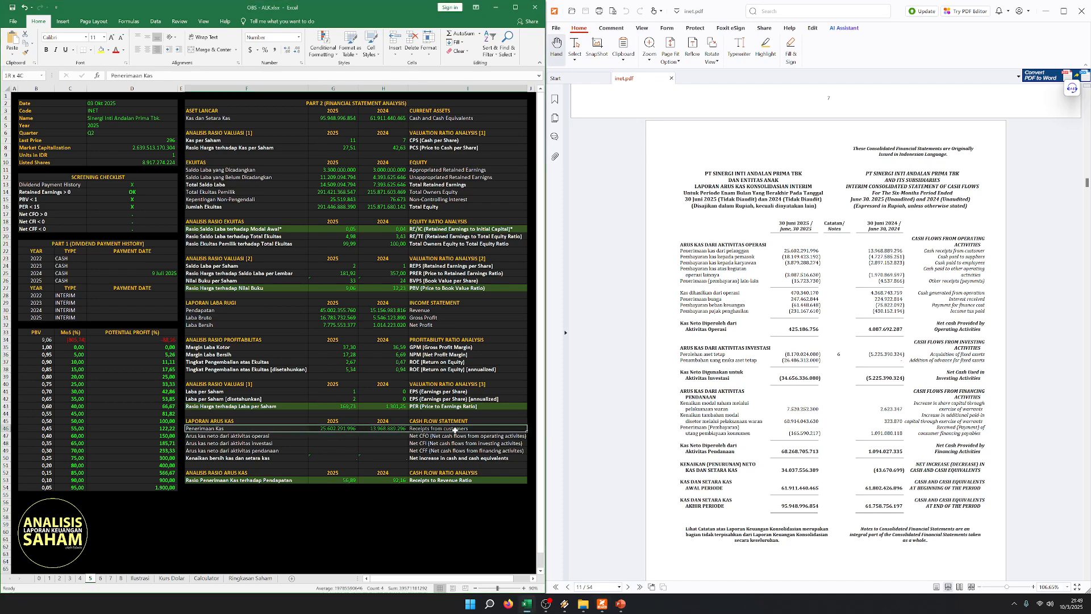
left_click(333, 428)
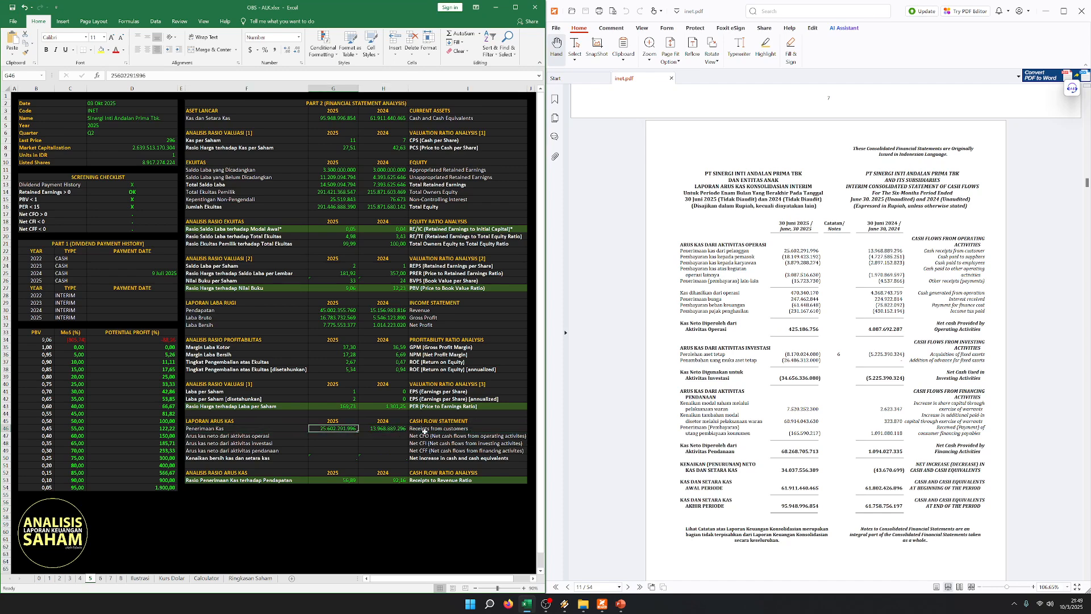
- Enter Net CFO from the PDF's operating cash flows: 425.186.756 for 2025 and 4.087.692.287 for 2024
left_click_drag(259, 436, 421, 449)
left_click(339, 436)
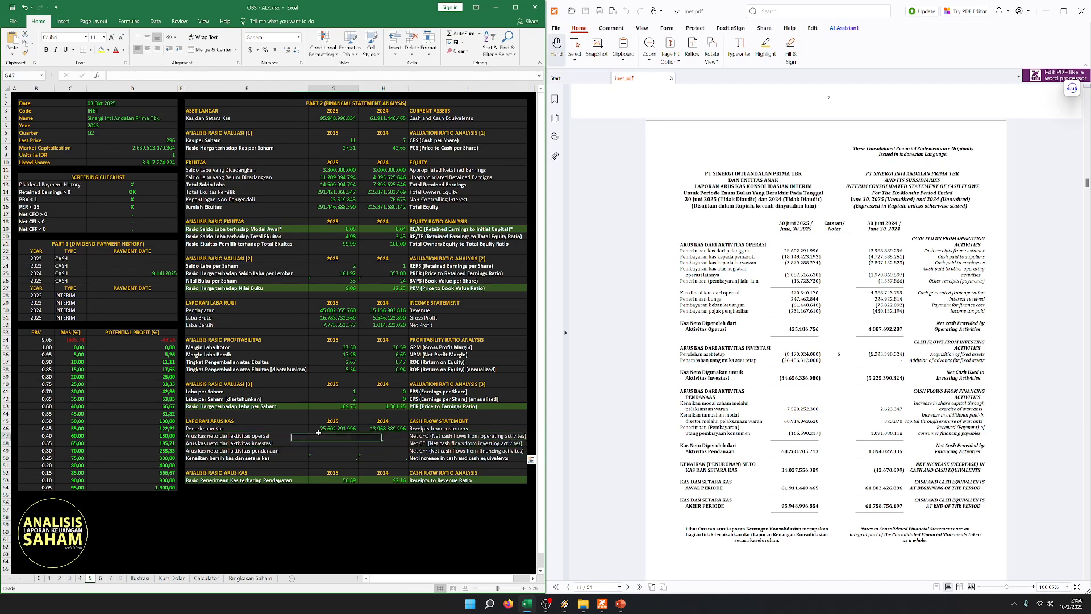
left_click(340, 429)
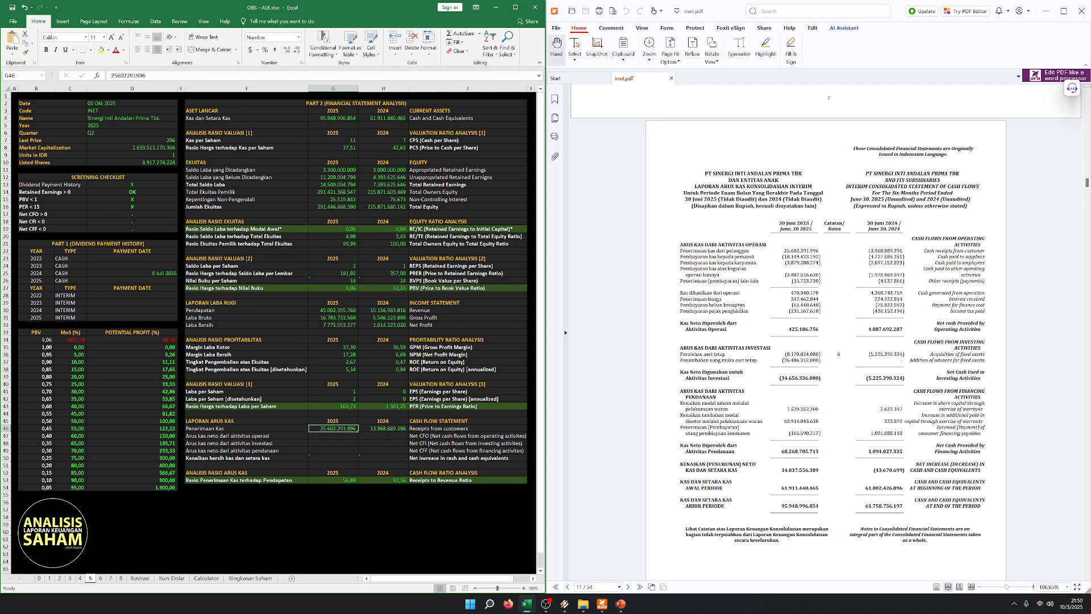
key("Return")
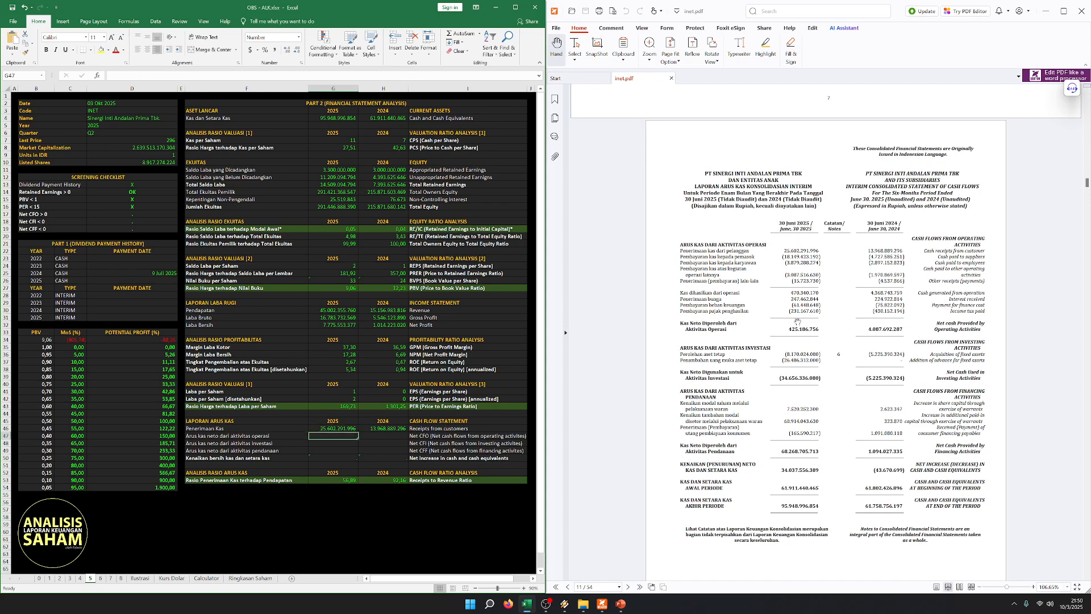
type("425")
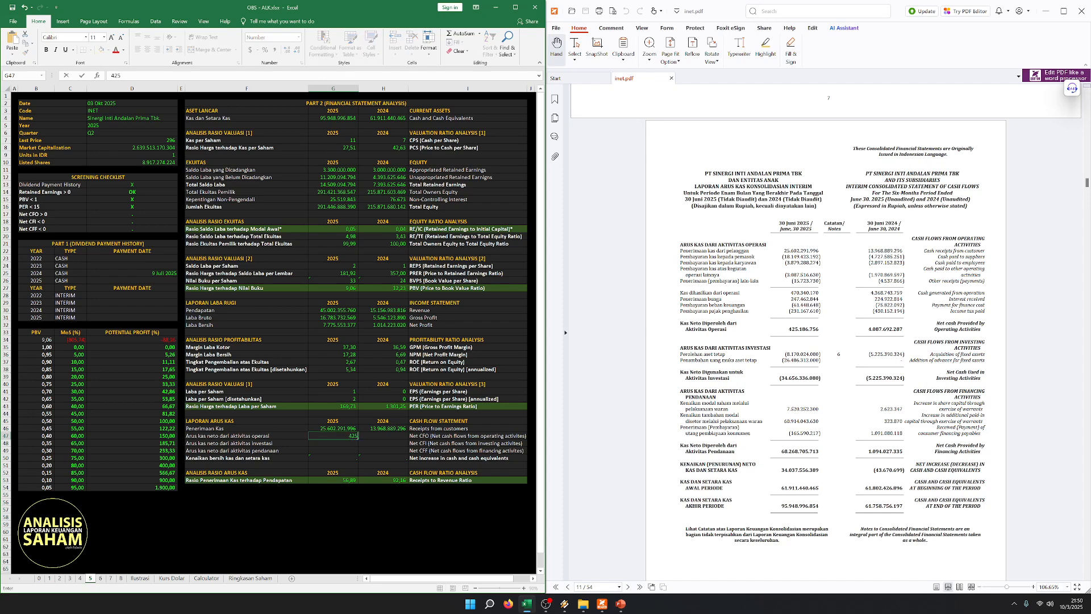
type(".186.756")
key("Tab")
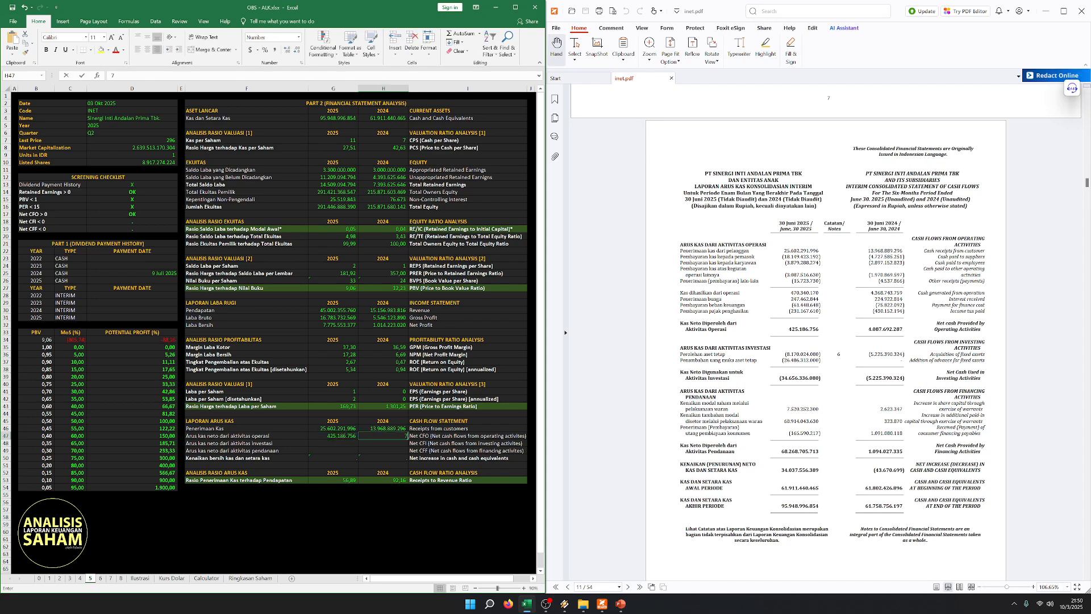
type("40876")
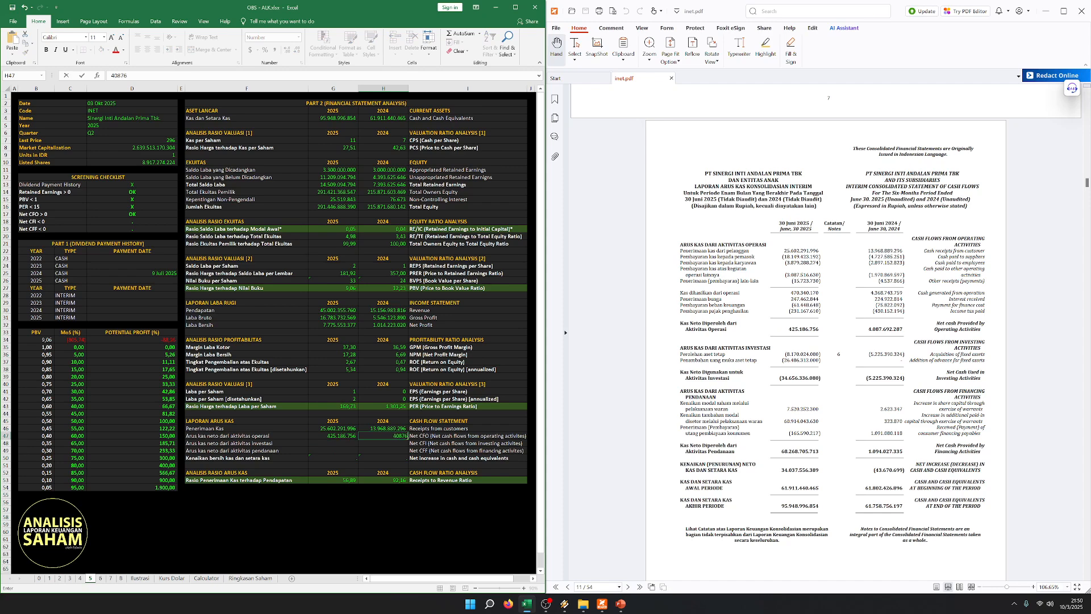
type("692787")
key("Return")
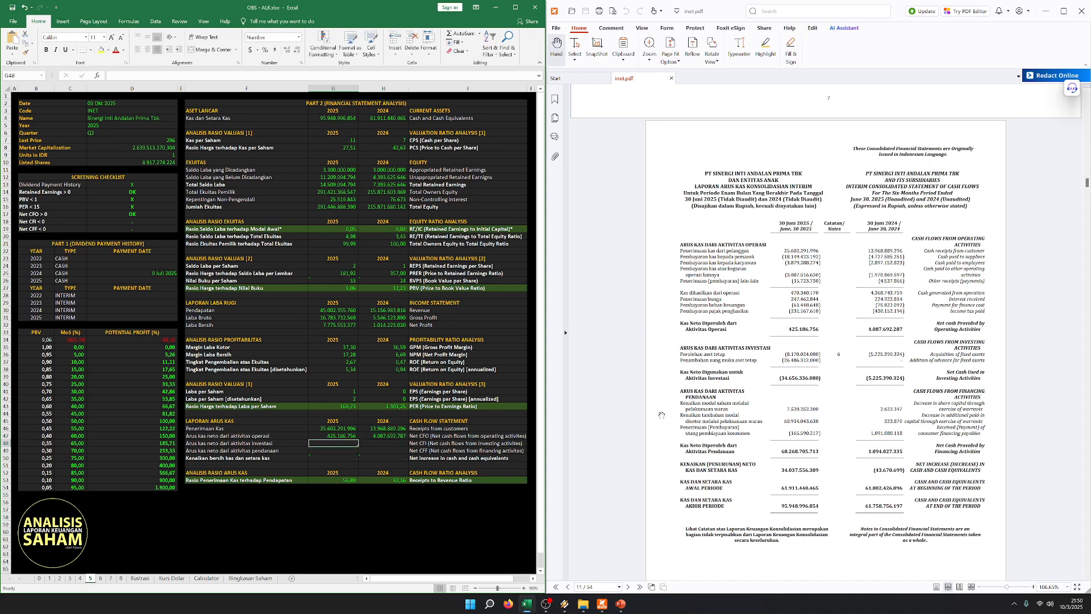
- Check the worksheet's Net CFO figures against the operating activities total in the PDF cash flow statement
left_click(382, 435)
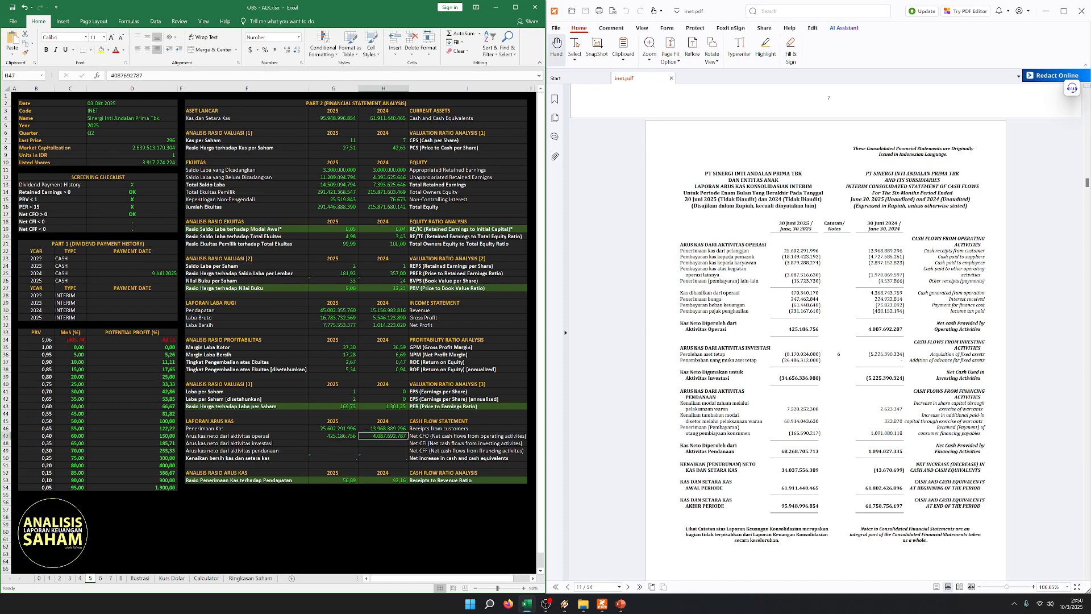
key("Return")
left_click(351, 481)
left_click(907, 297)
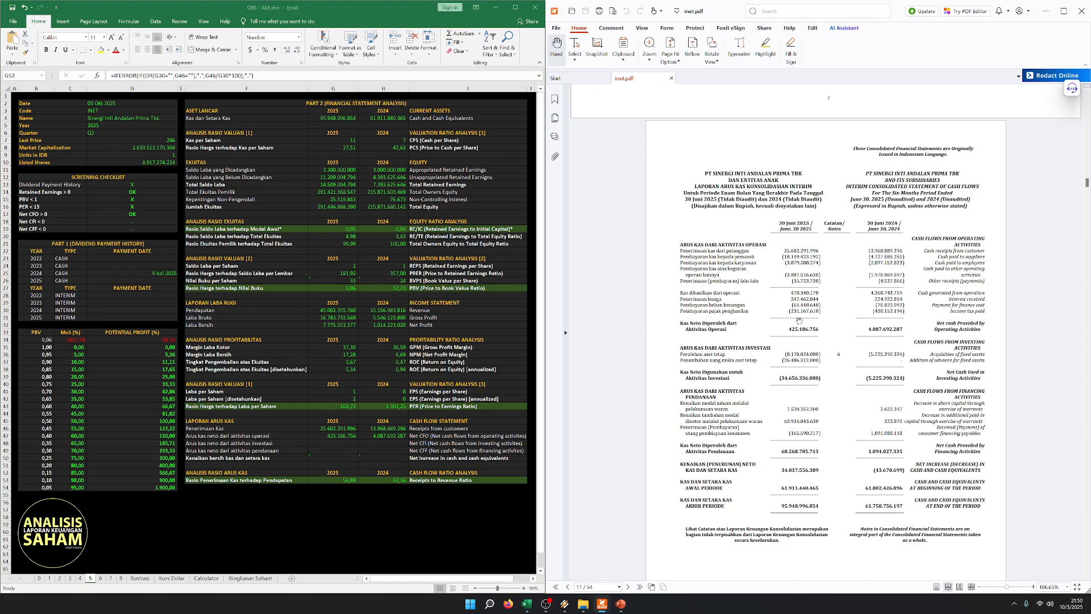
left_click_drag(332, 436, 373, 435)
left_click_drag(296, 436, 434, 436)
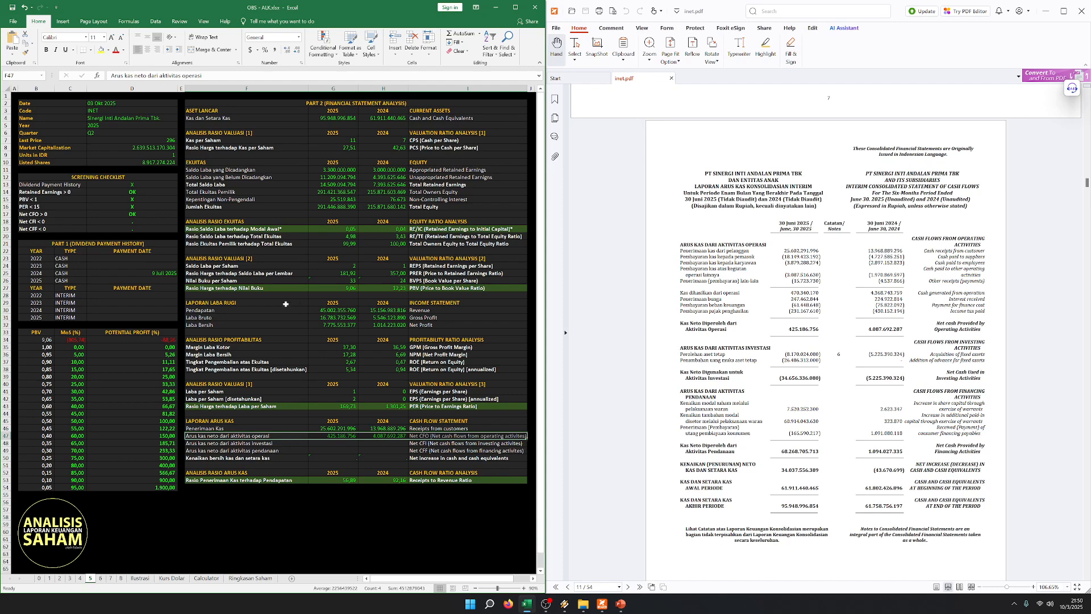
- Compare the Net Profit row of the income statement section with the Net CFO row of the cash flow section
left_click(307, 341)
left_click_drag(280, 324, 432, 323)
left_click(383, 421)
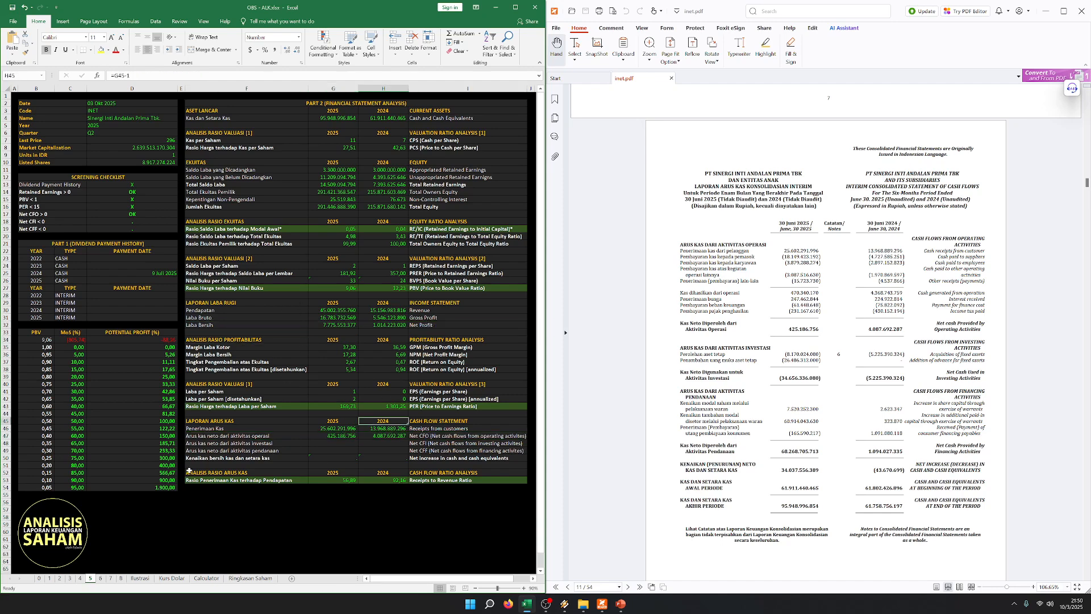
left_click_drag(266, 436, 436, 437)
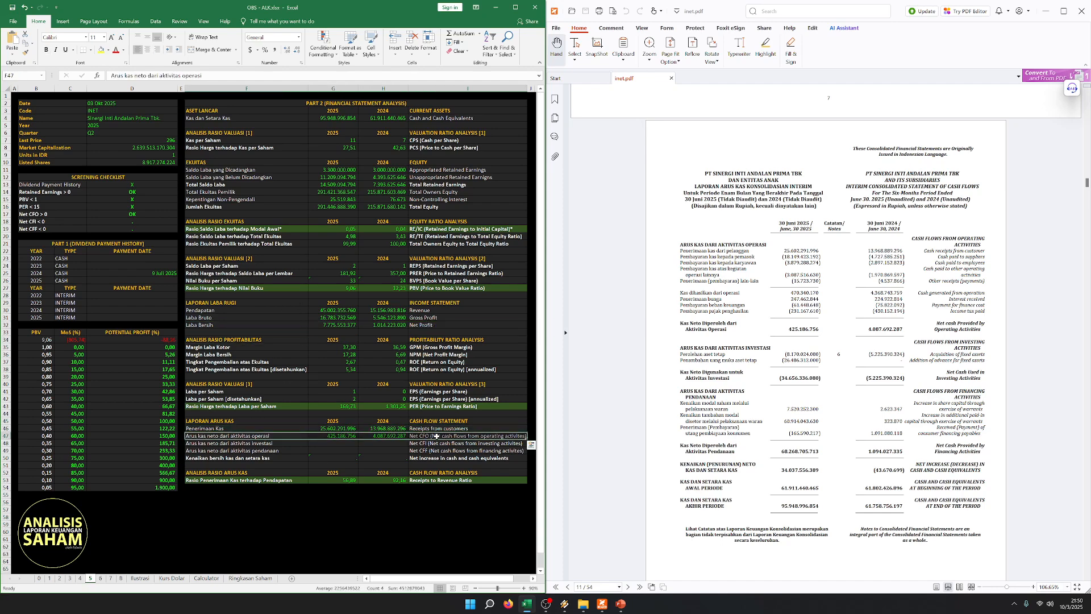
left_click_drag(250, 323, 423, 324)
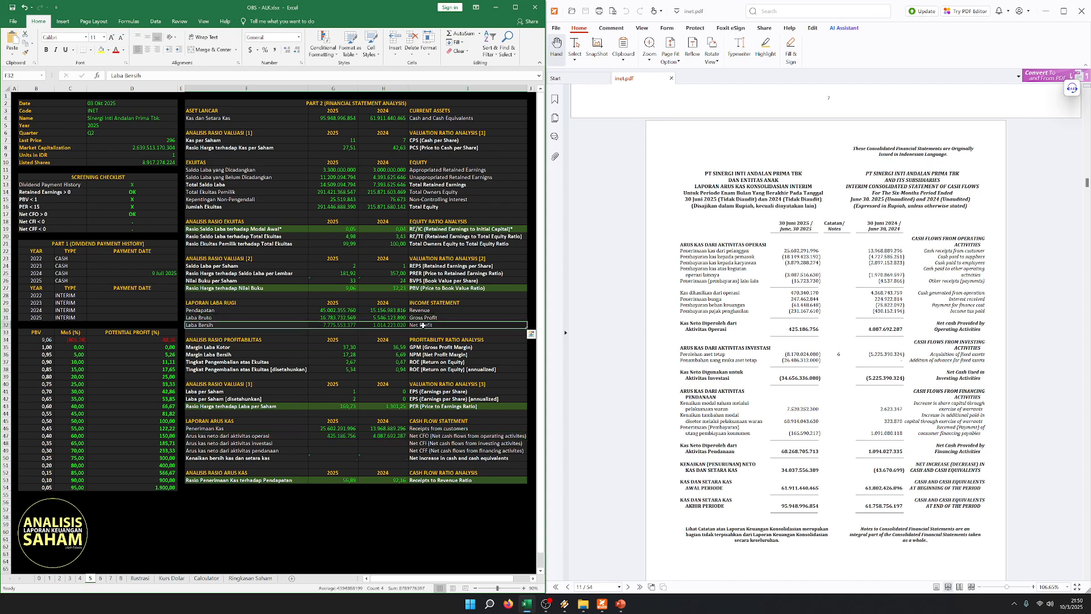
left_click(324, 431)
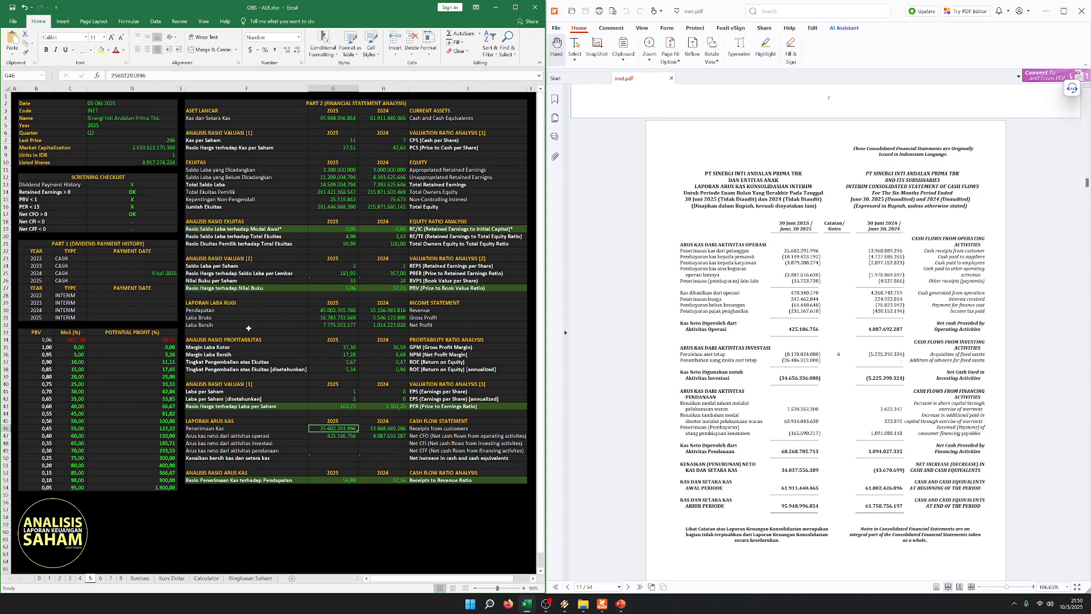
left_click_drag(217, 325, 451, 323)
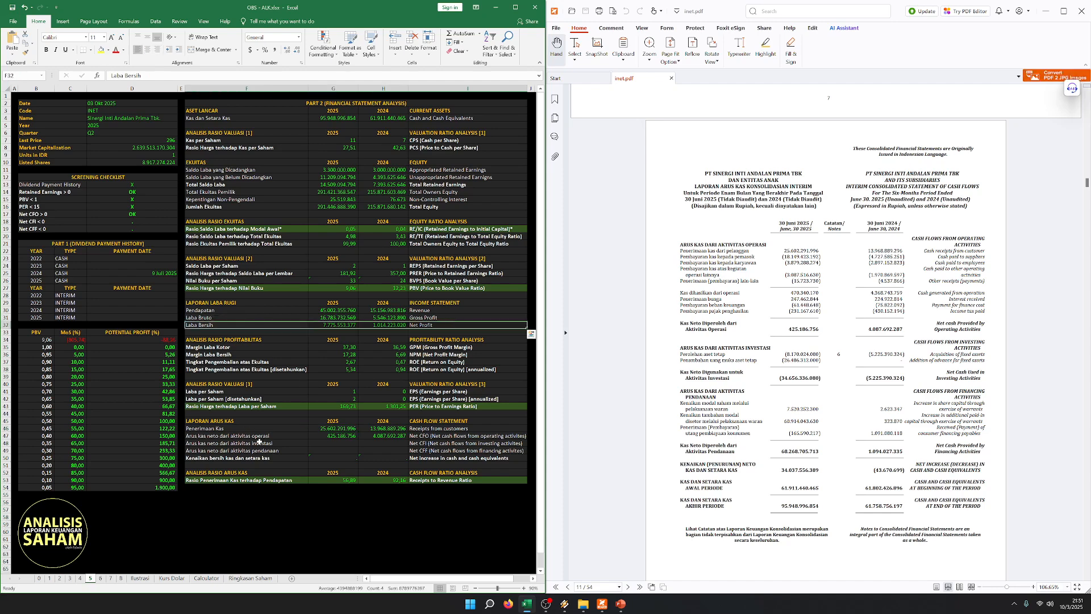
left_click_drag(260, 436, 455, 436)
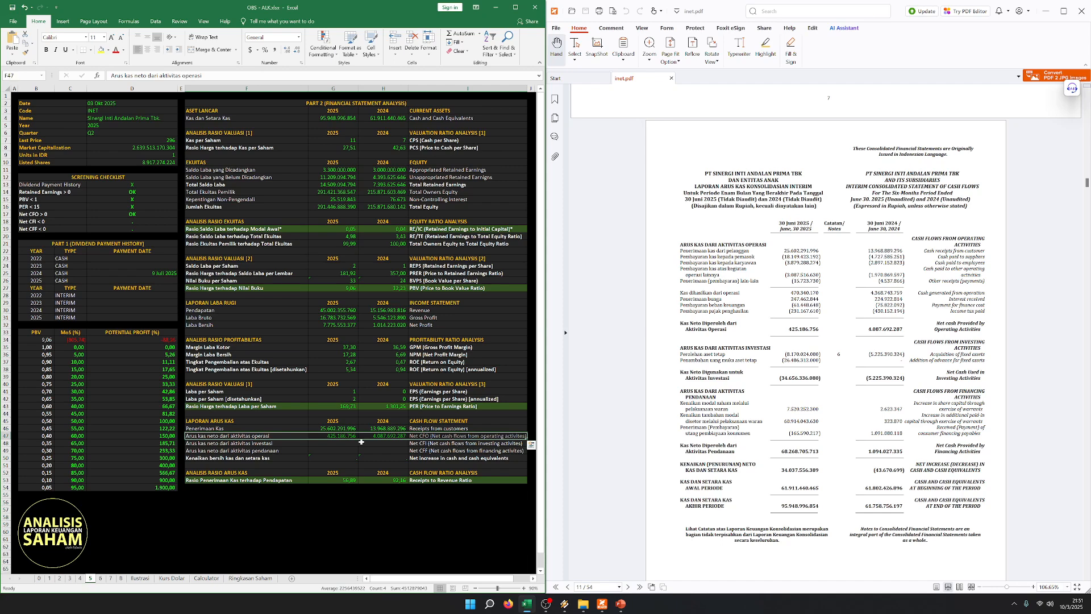
left_click(319, 443)
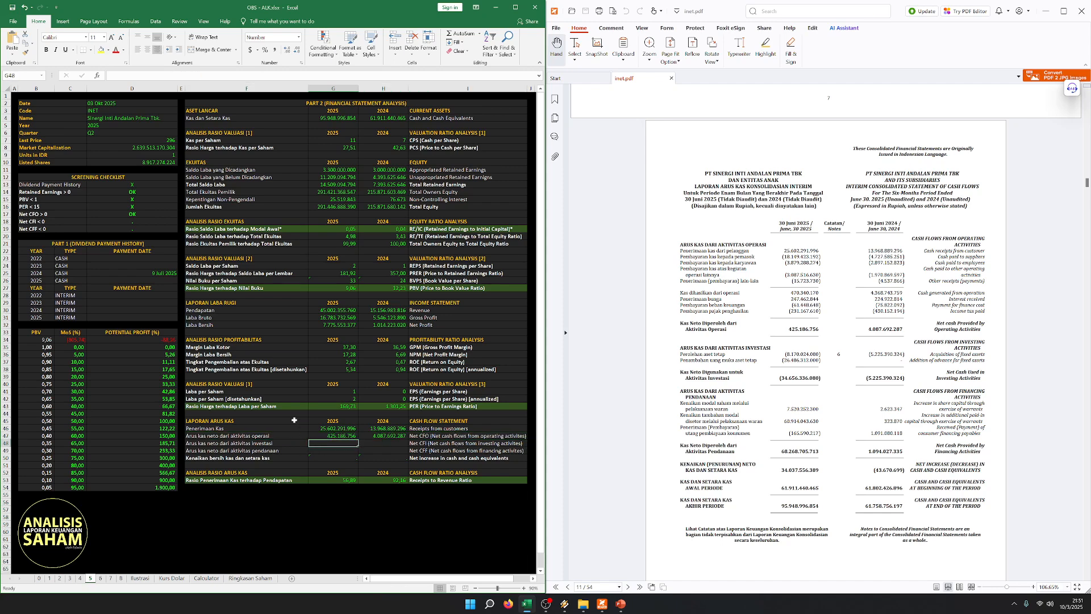
left_click(297, 378)
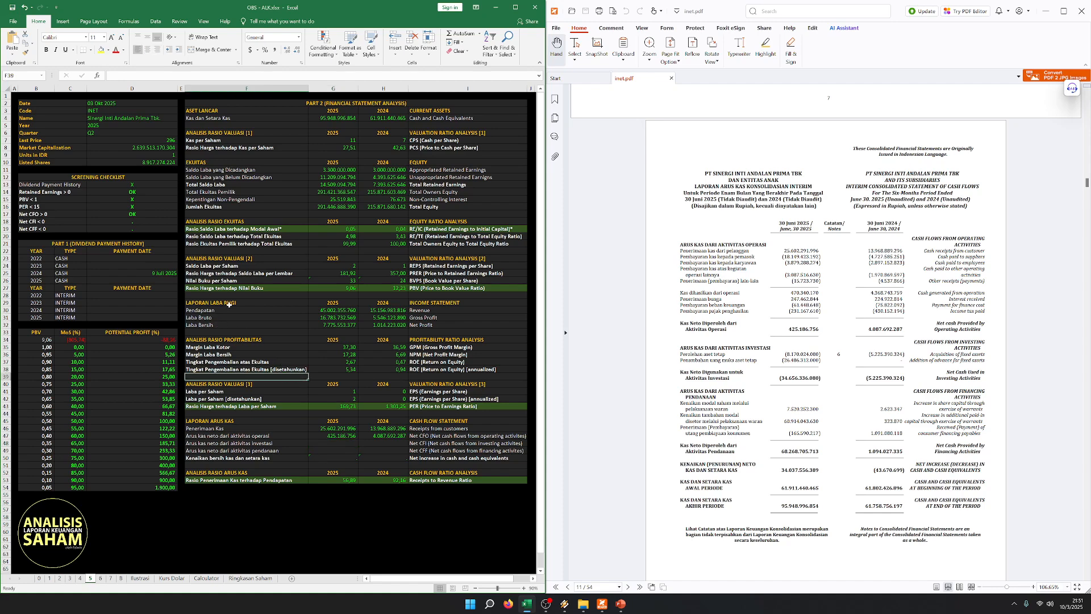
left_click_drag(228, 305, 431, 325)
left_click_drag(225, 421, 435, 437)
left_click(244, 436)
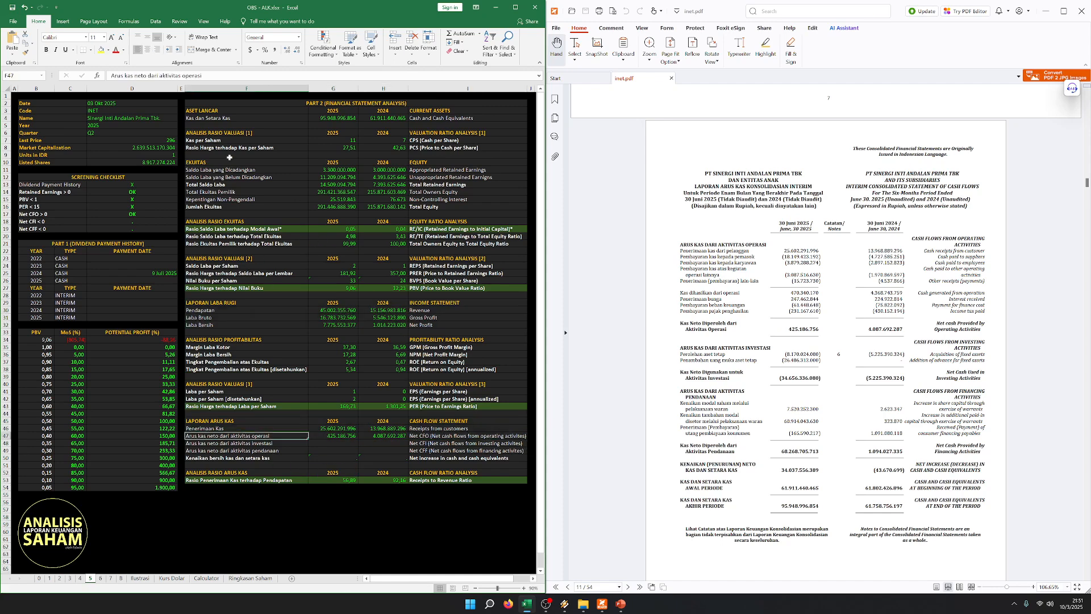
- Enter the 2025 Net CFI from the PDF's investing activities total as -34.656.336.080
left_click(342, 440)
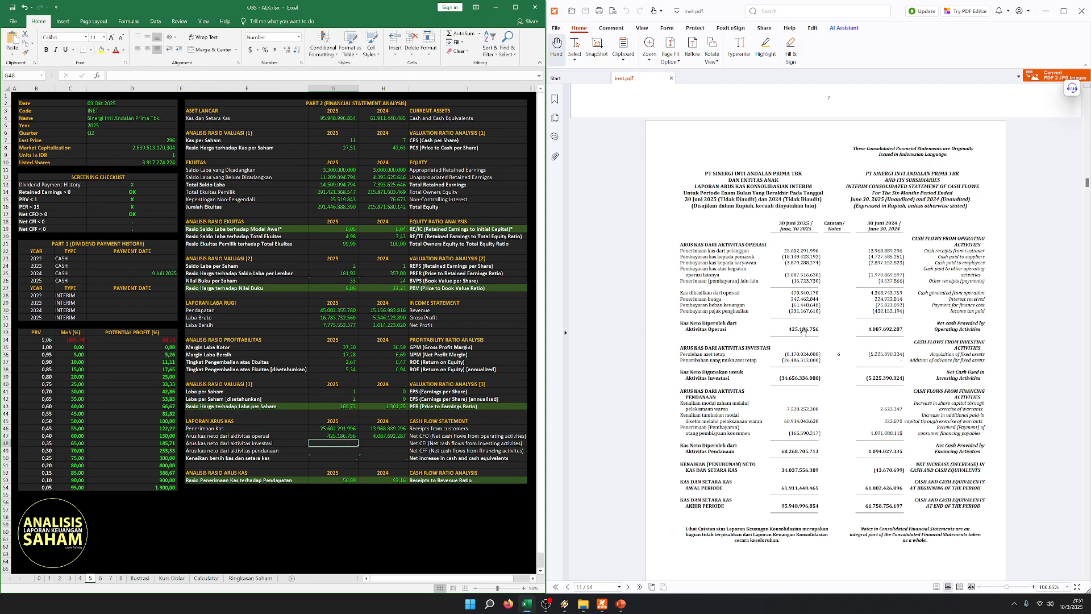
scroll(818, 326, "down", 3)
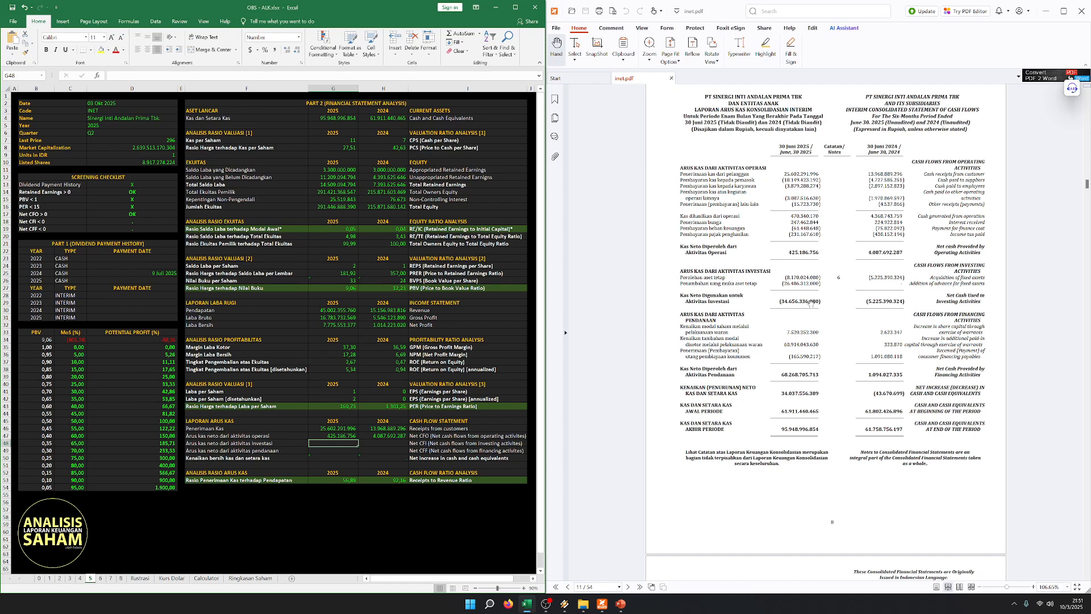
type("-3465633")
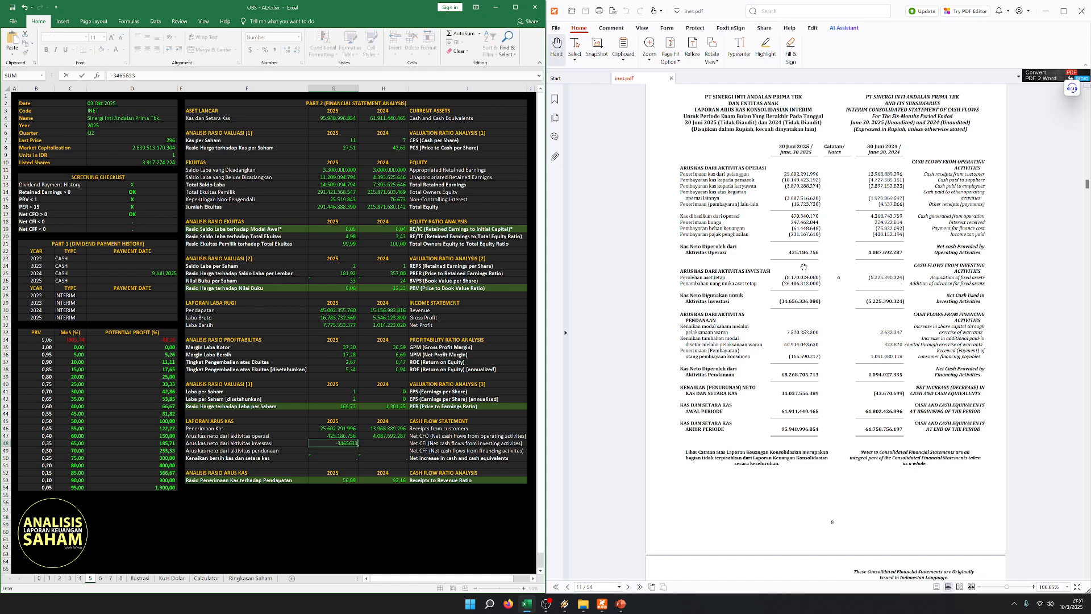
type("6080")
key("Tab")
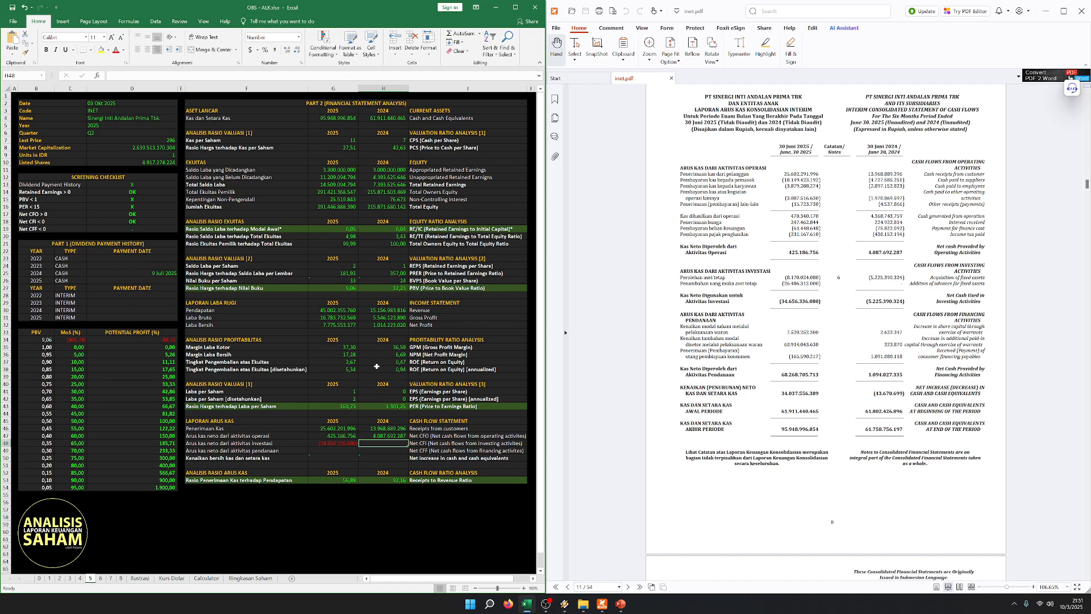
- Enter the 2024 Net CFI from the PDF's investing activities total as -5.225.390.324
type("-5")
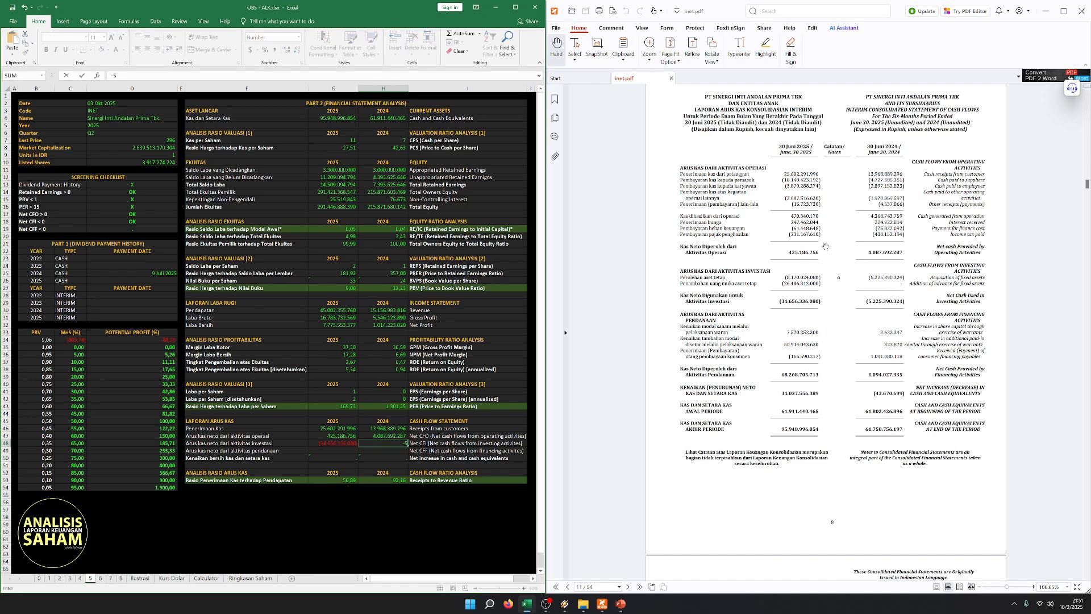
type("225390324")
key("Return")
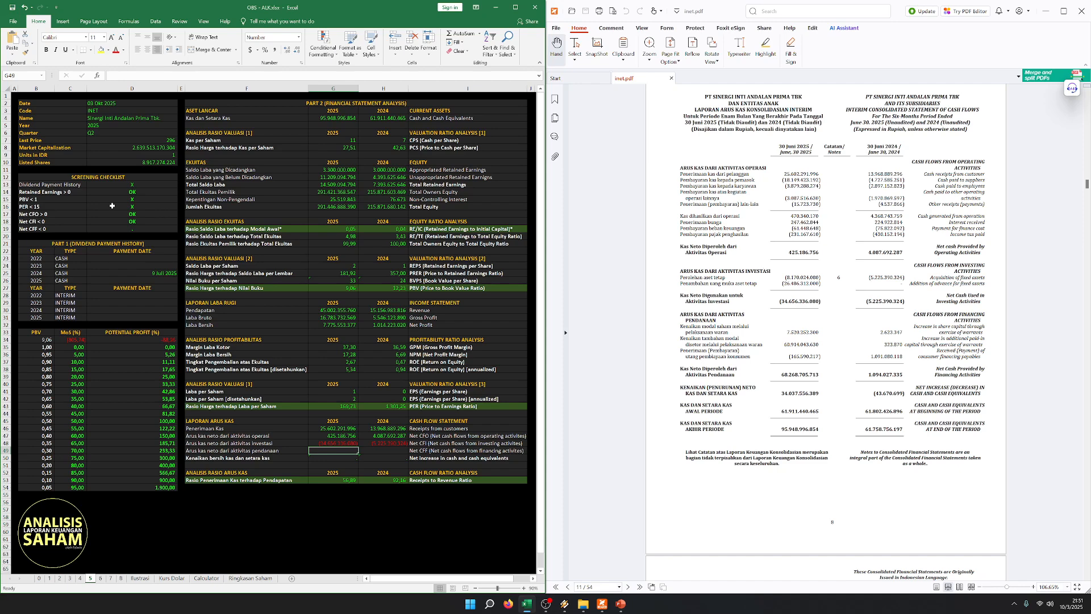
- Compare the Net CFI figures for 2025 and 2024 with the receipts and Net CFO rows, and check the Price to Book Value row
left_click(199, 190)
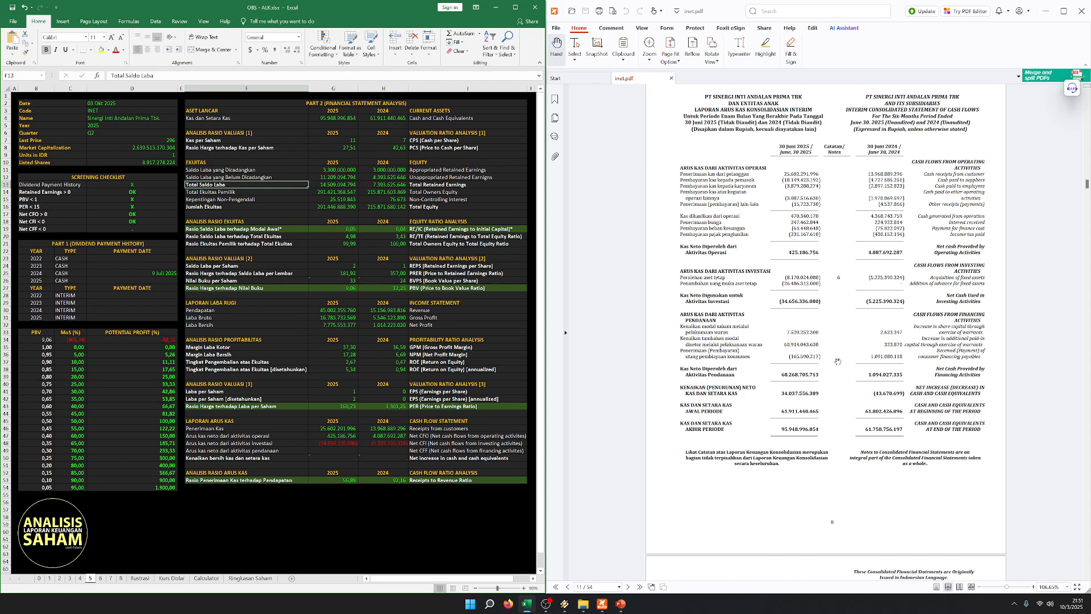
left_click(332, 428)
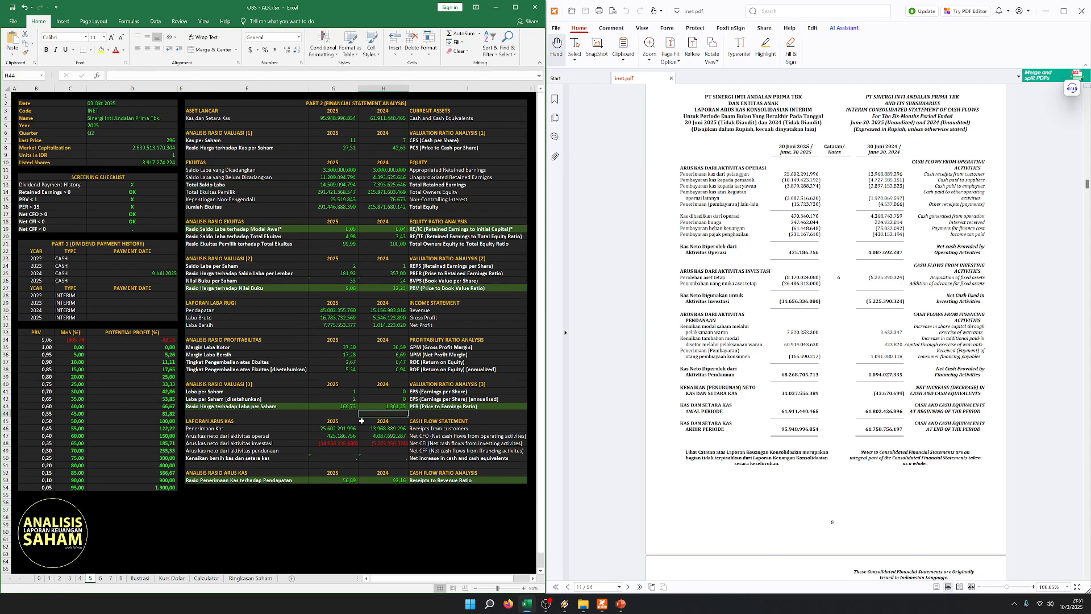
left_click(329, 436)
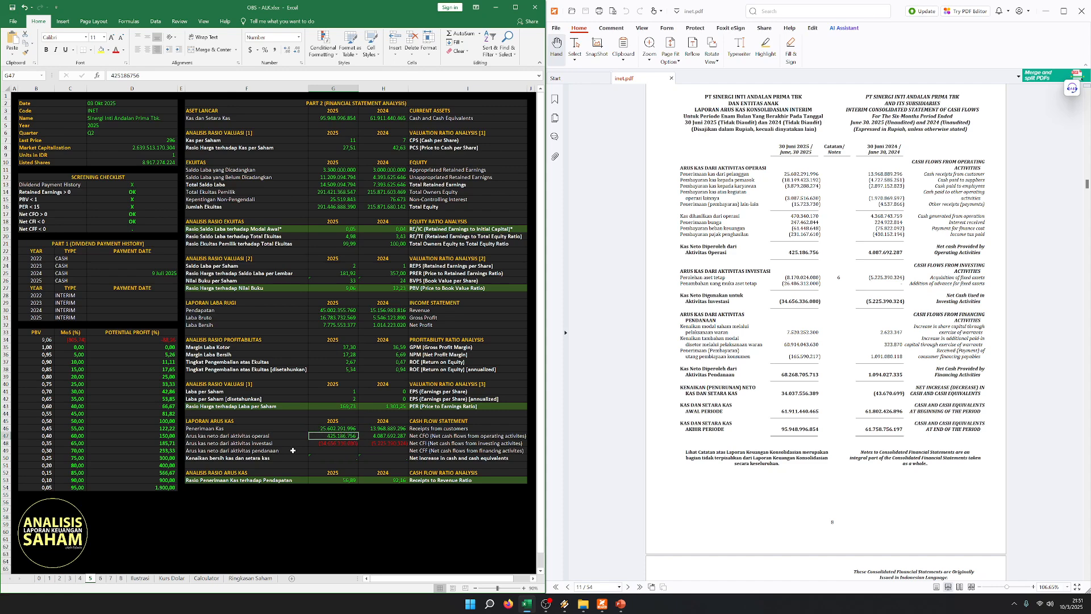
left_click_drag(281, 443, 435, 445)
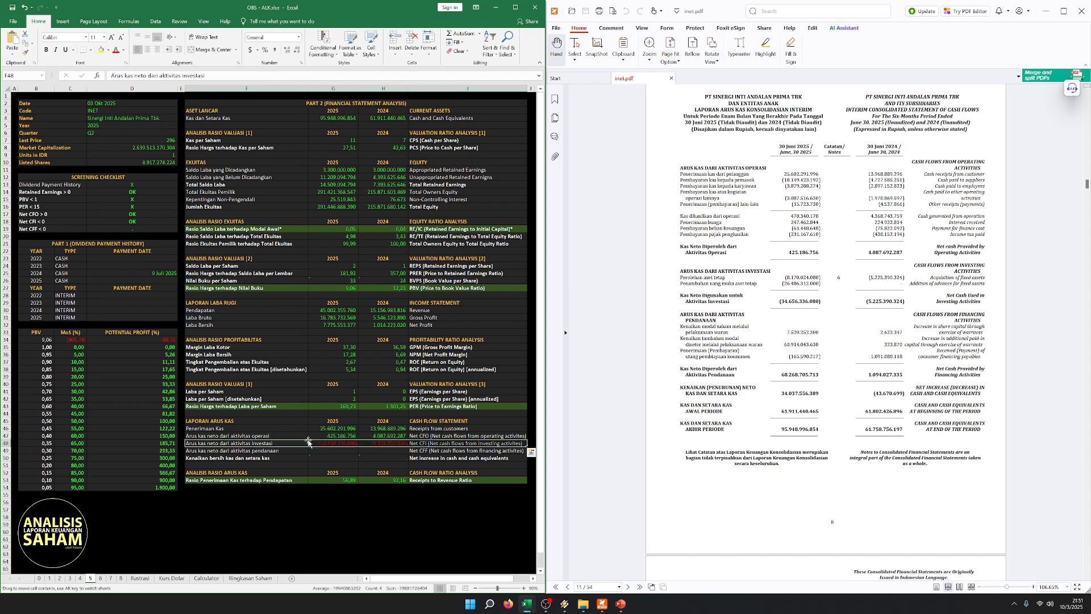
left_click(330, 443)
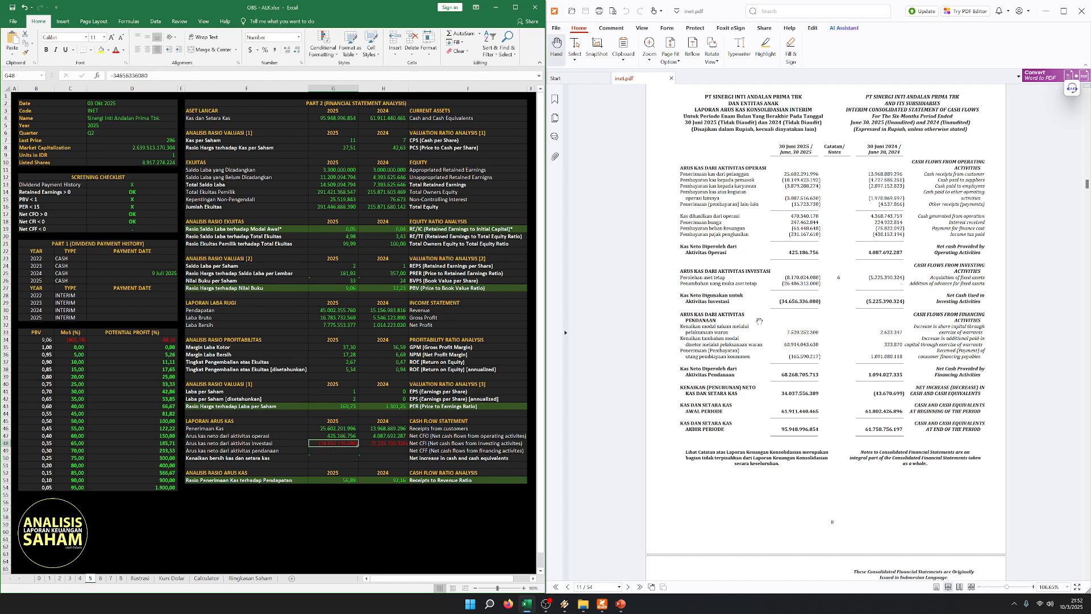
left_click(351, 459)
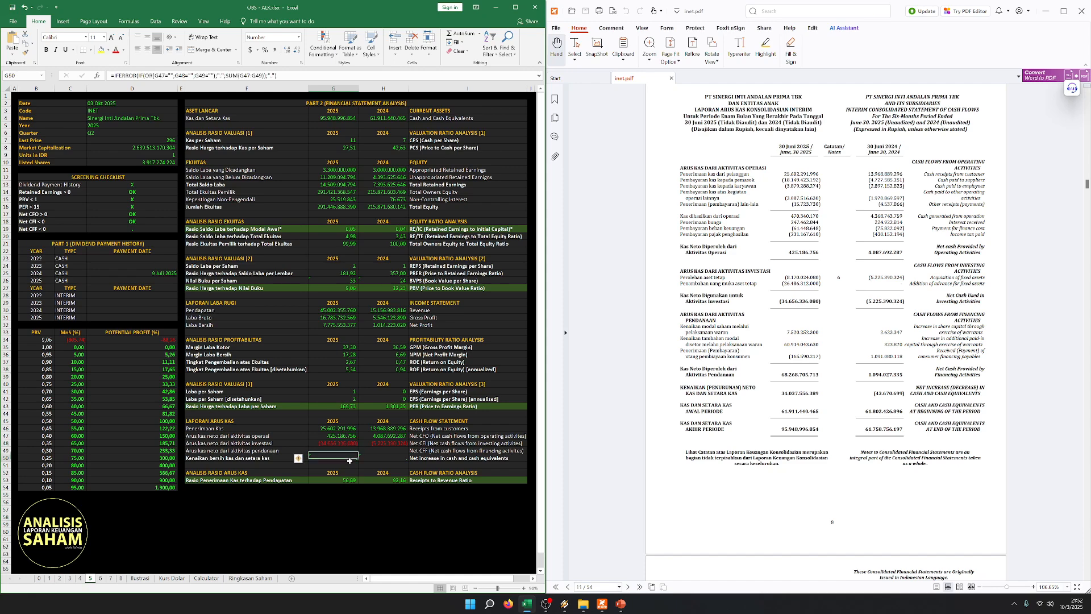
left_click(339, 436)
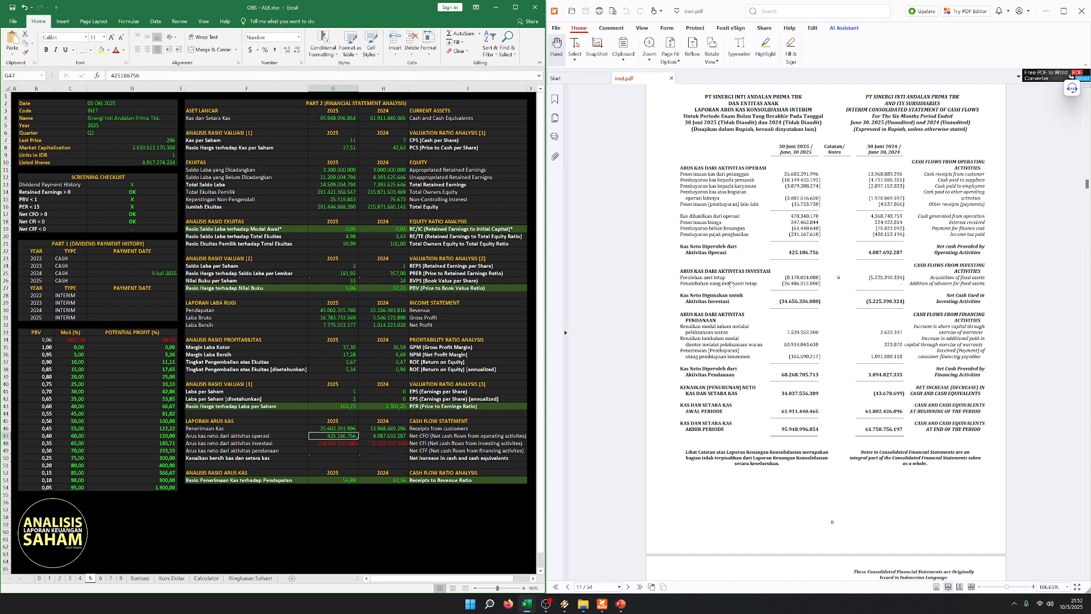
left_click(381, 442)
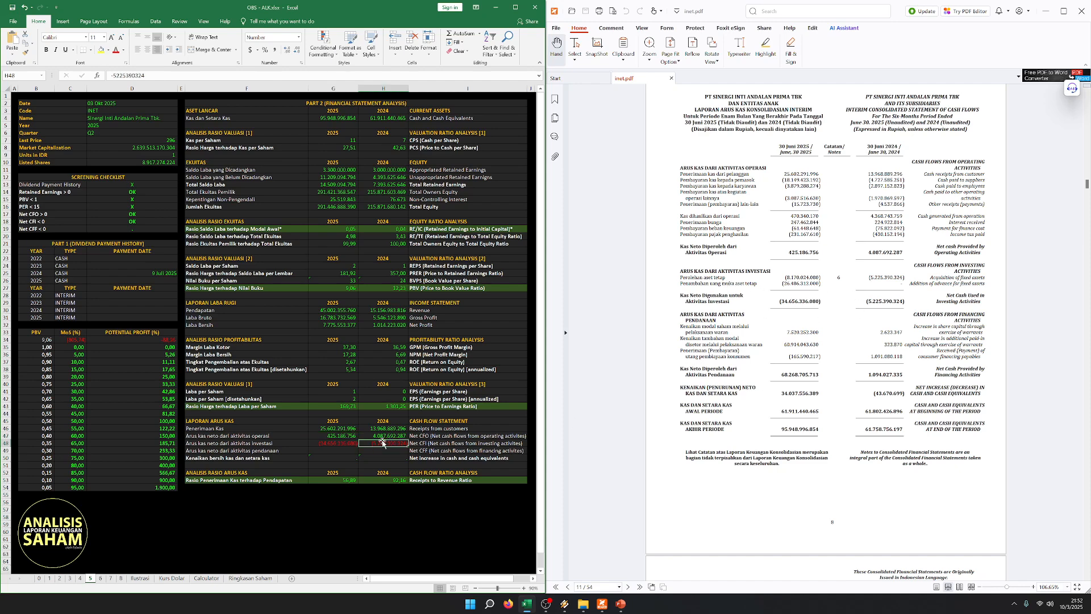
left_click(342, 443)
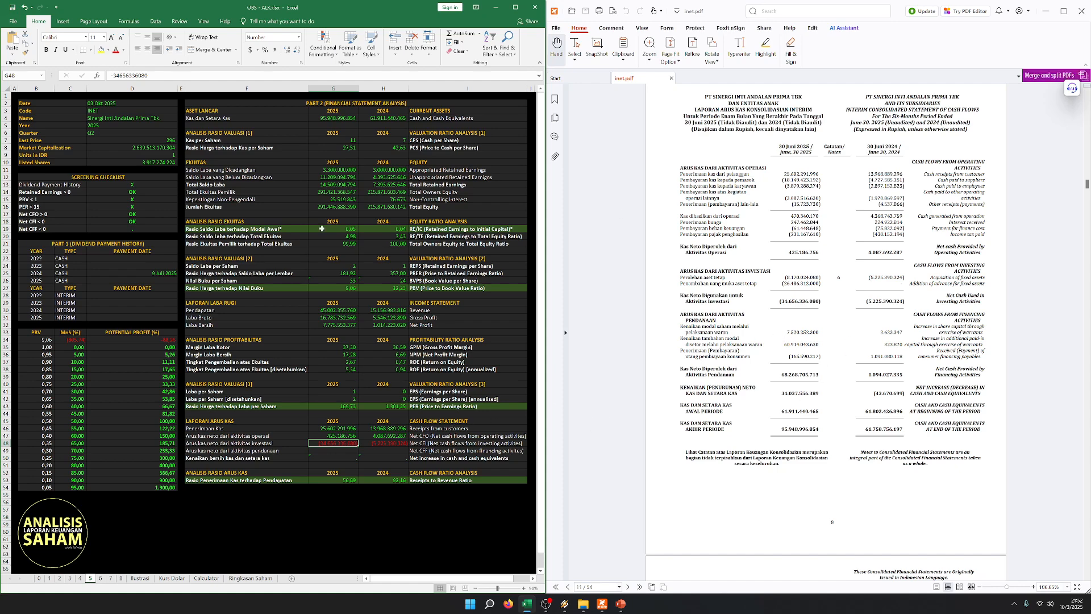
left_click_drag(244, 288, 512, 288)
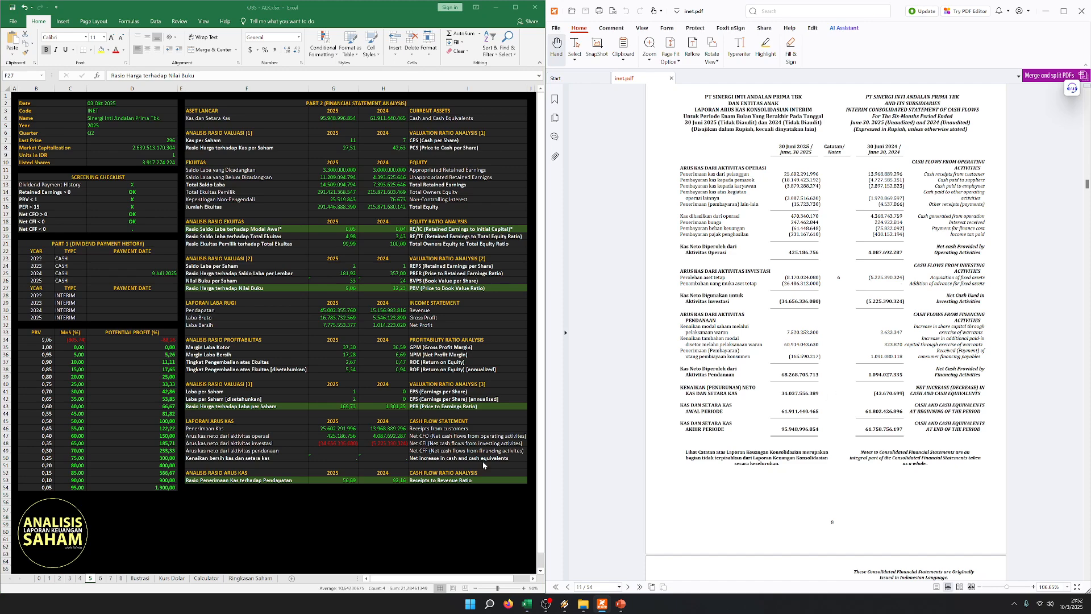
- Enter Net CFF from the PDF's financing activities total: 68.268.705.713 for 2025 and 1.094.027.335 for 2024
left_click(310, 452)
left_click(321, 450)
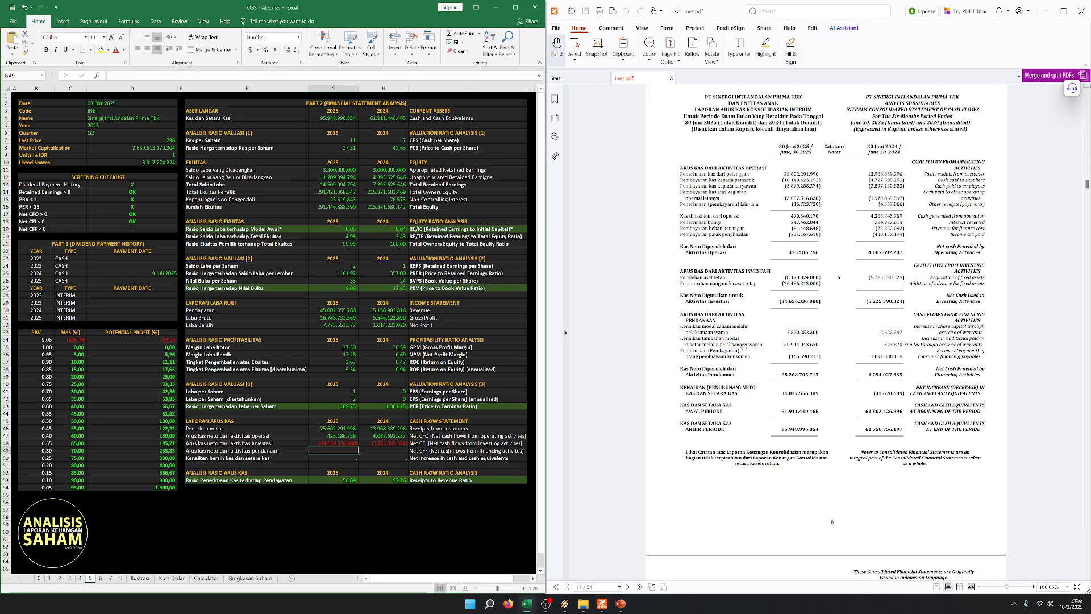
type("68.268.705.713")
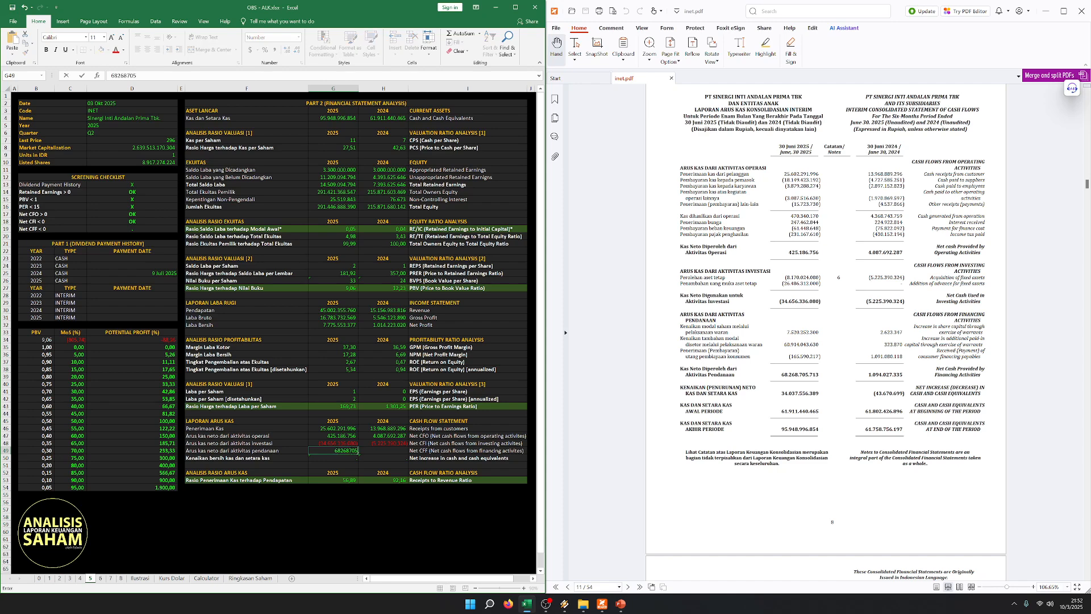
key("Tab")
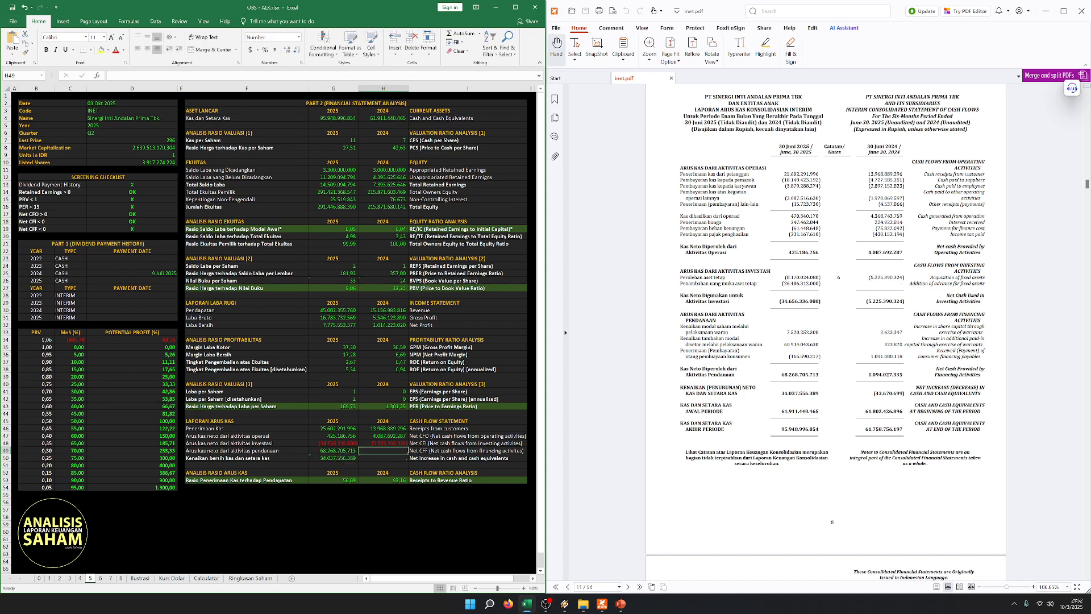
type("1.094.027.335")
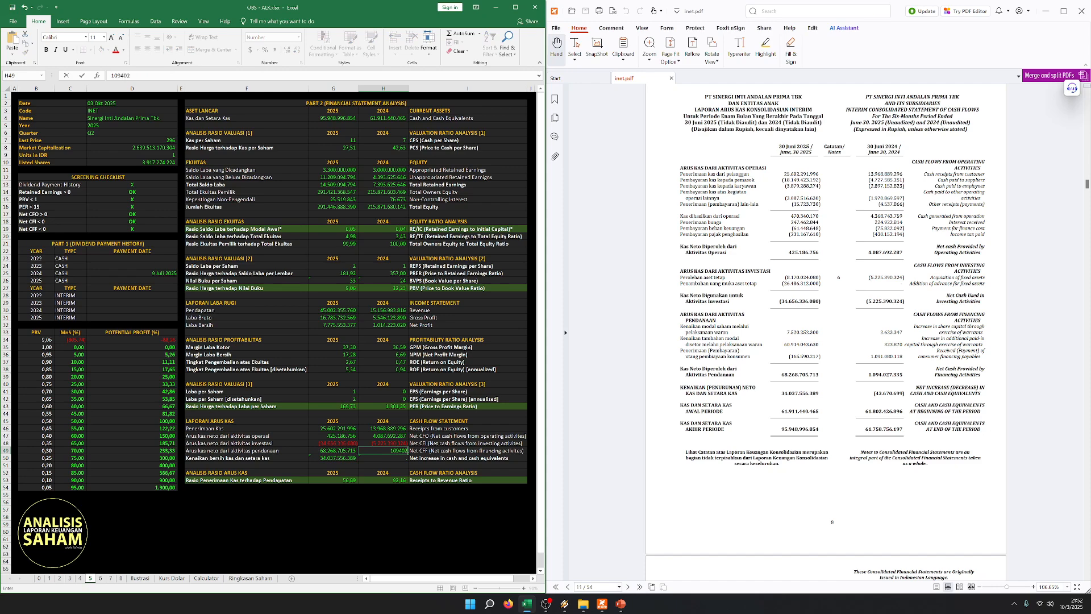
key("Return")
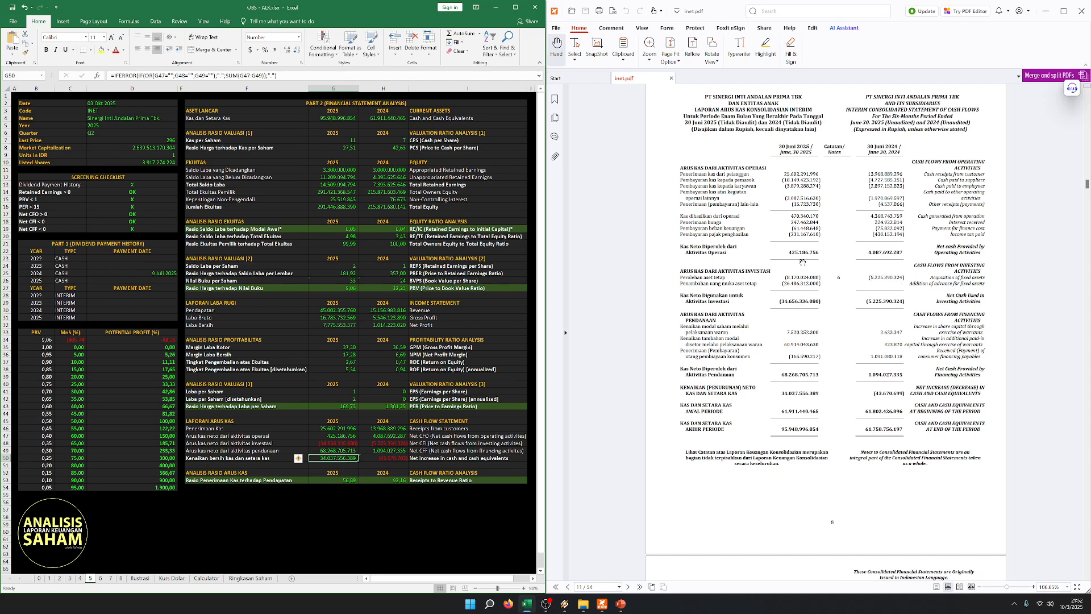
- Review the screening checklist results together with the cash and interim rows of the dividend payment history
left_click(15, 96)
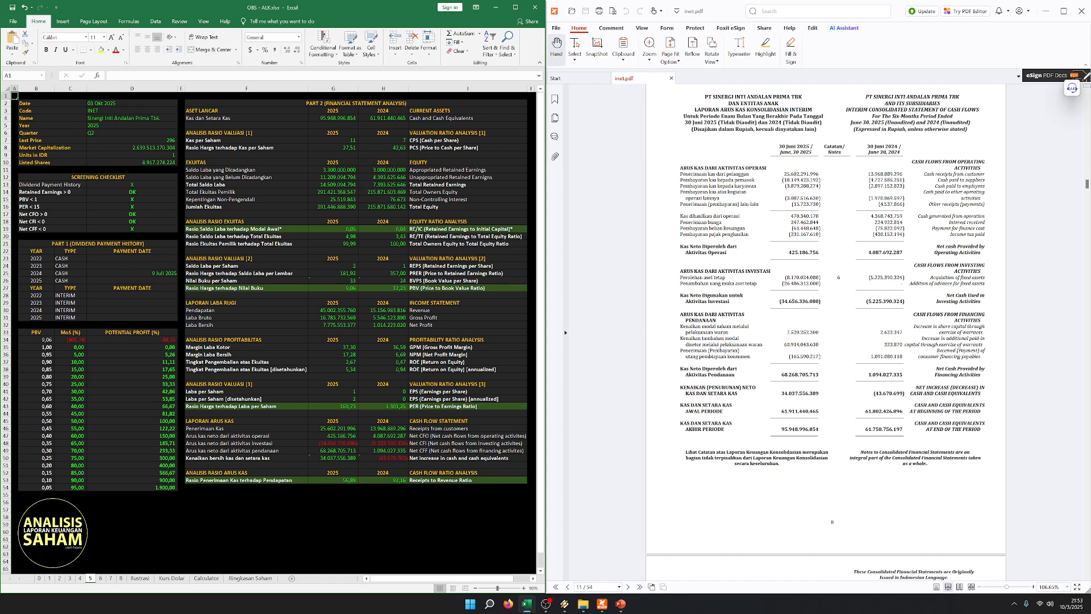
left_click(171, 229)
left_click(24, 125)
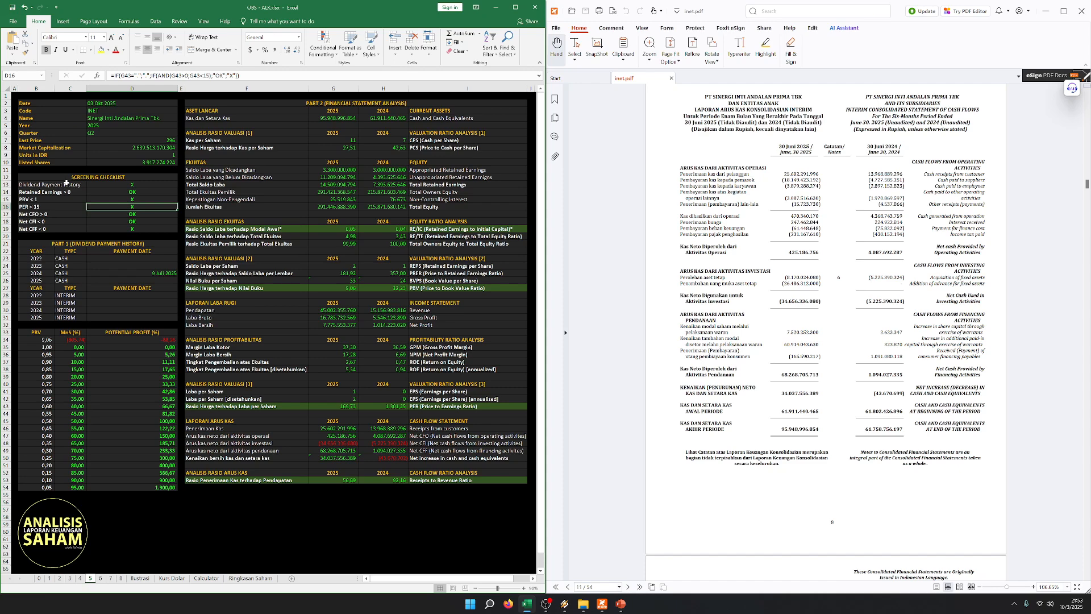
left_click_drag(66, 184, 130, 185)
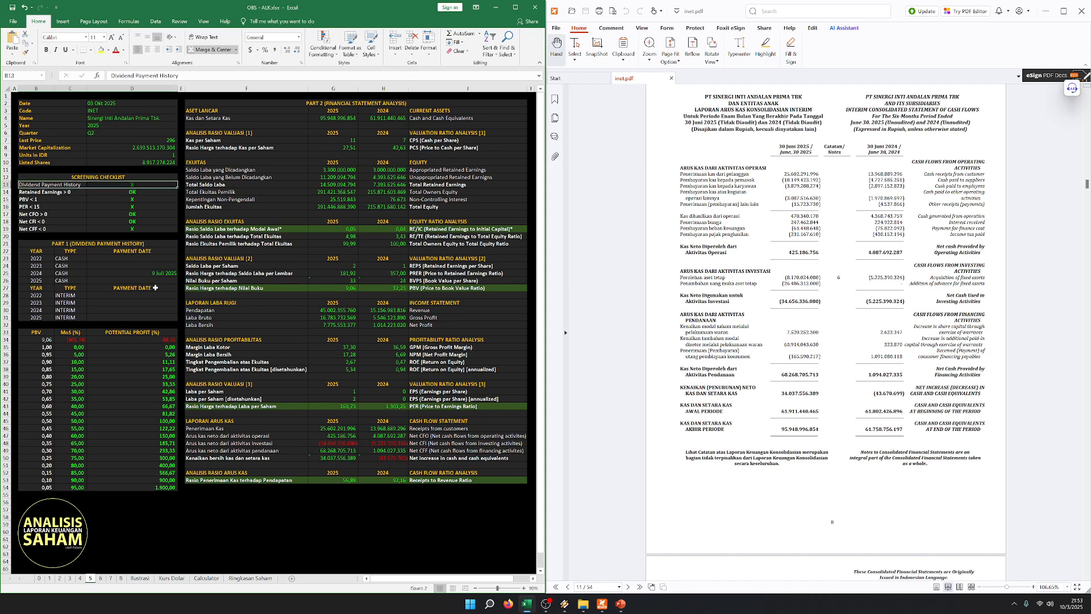
left_click(118, 283)
left_click_drag(47, 274, 138, 274)
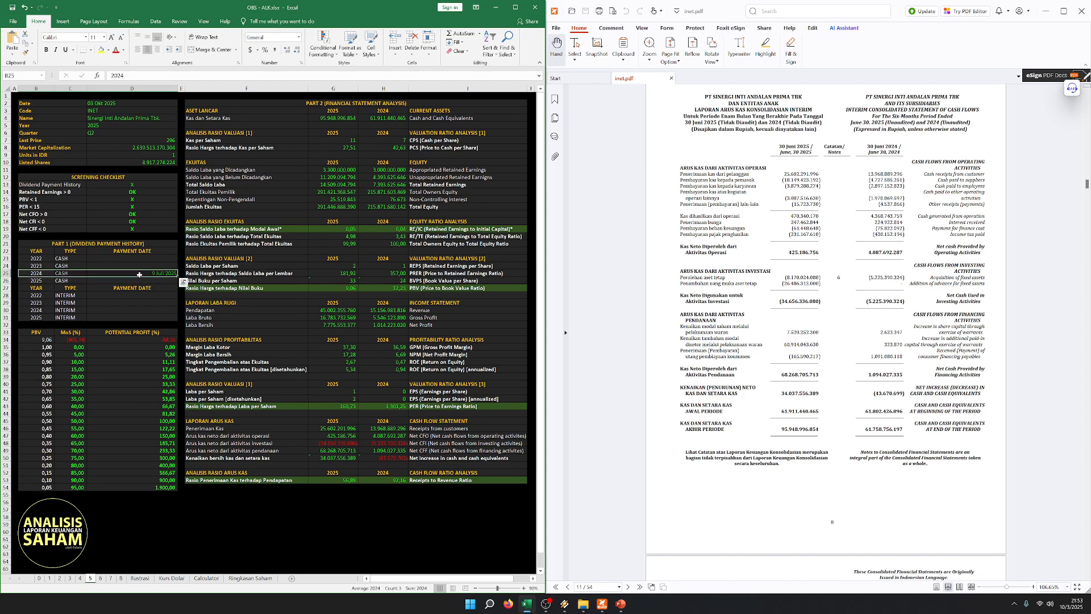
left_click(124, 333)
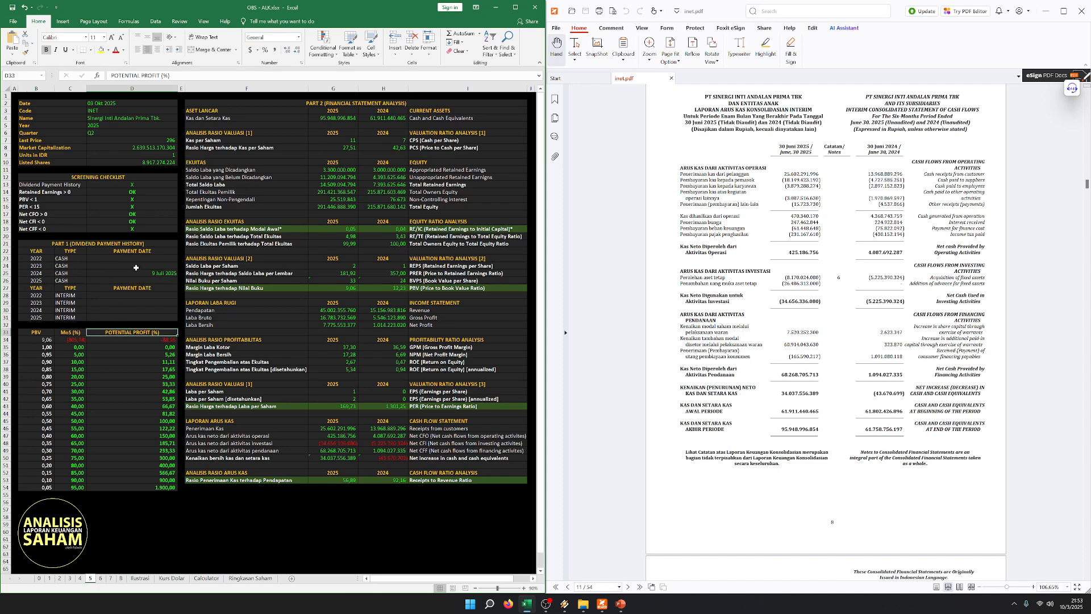
left_click(110, 297)
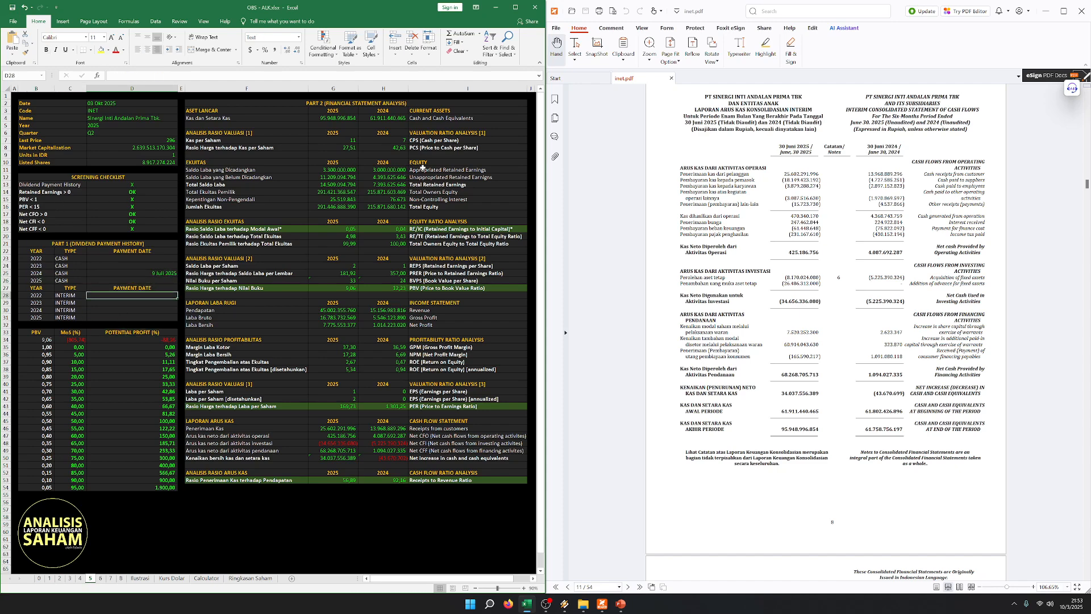
- Review the Retained Earnings to Initial Capital, Price to Book Value, Net Profit and Price to Earnings rows for both years
left_click_drag(250, 229, 433, 226)
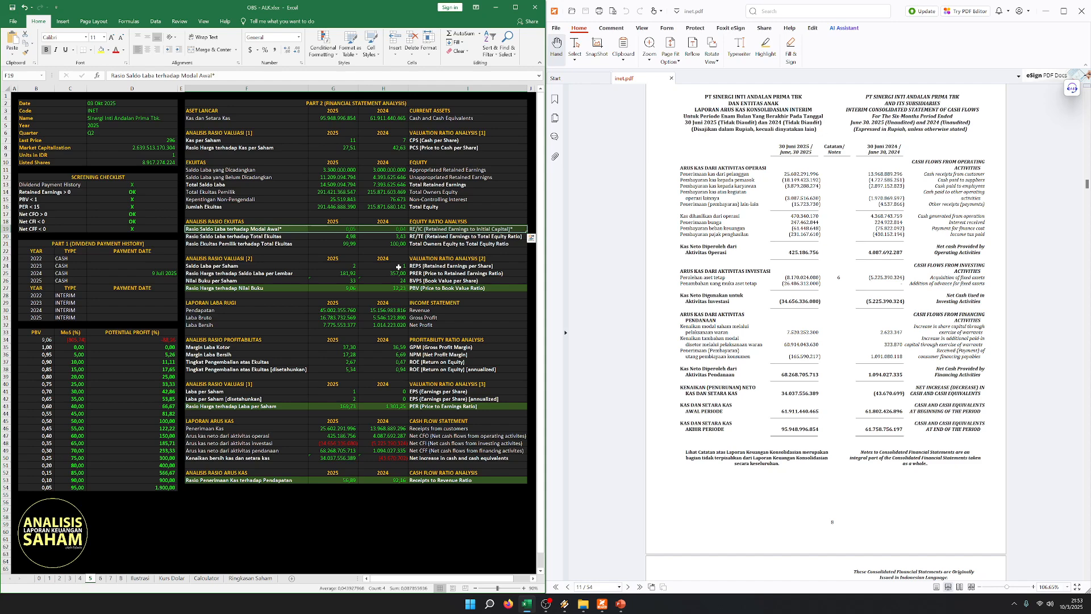
left_click(316, 257)
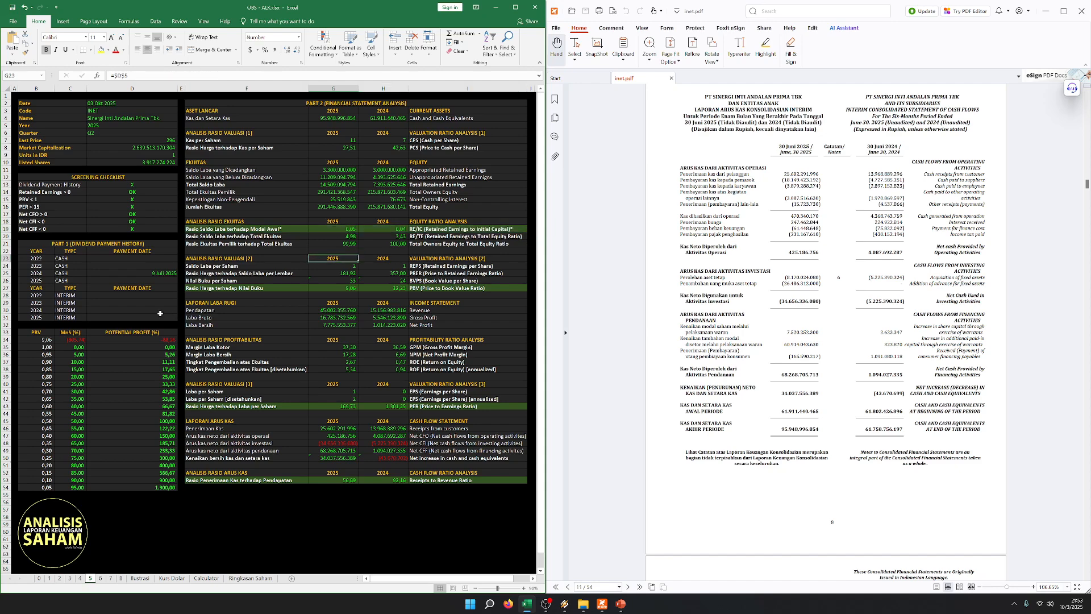
left_click_drag(45, 273, 423, 288)
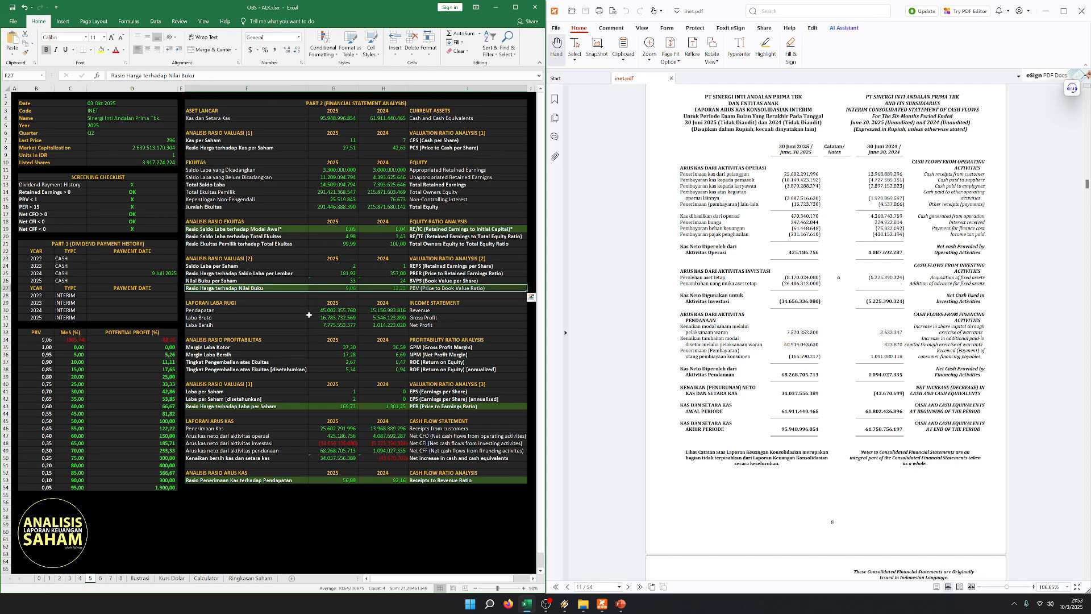
left_click(270, 312)
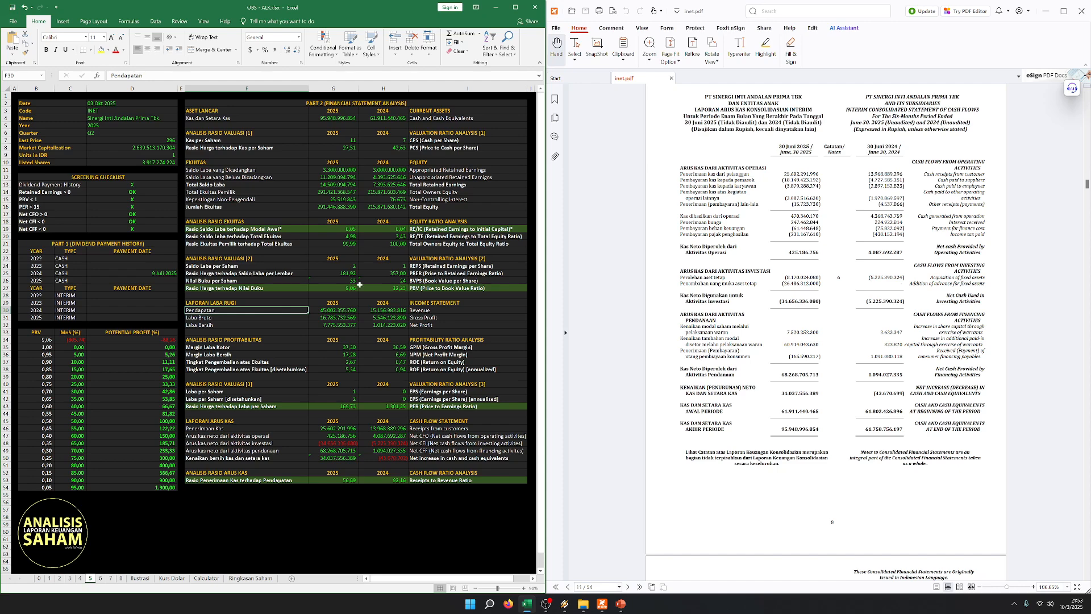
left_click_drag(254, 285, 446, 289)
left_click(278, 407)
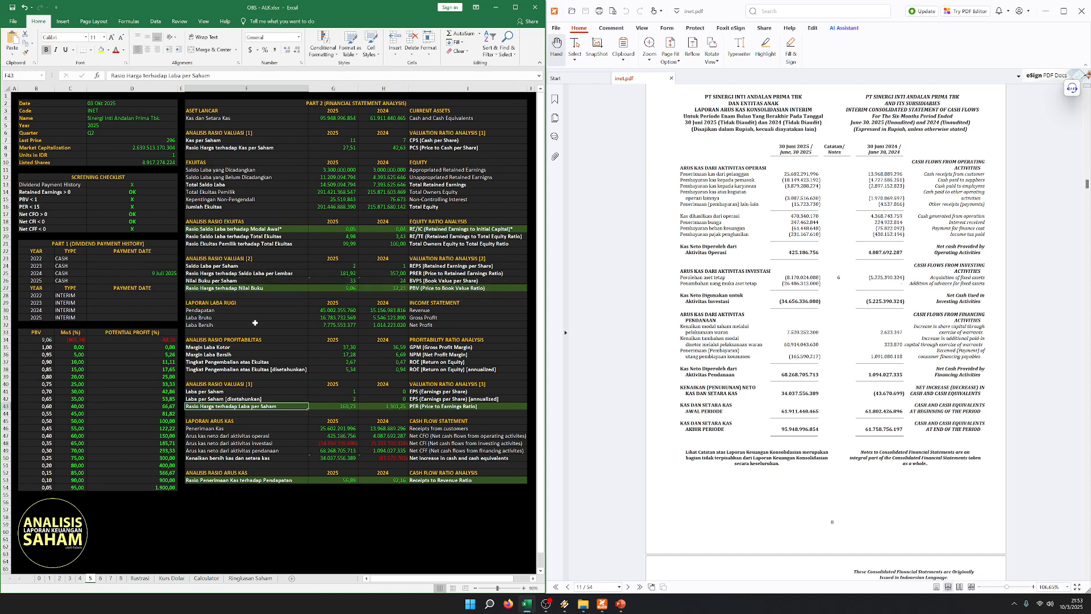
left_click_drag(225, 328, 432, 326)
left_click(378, 391)
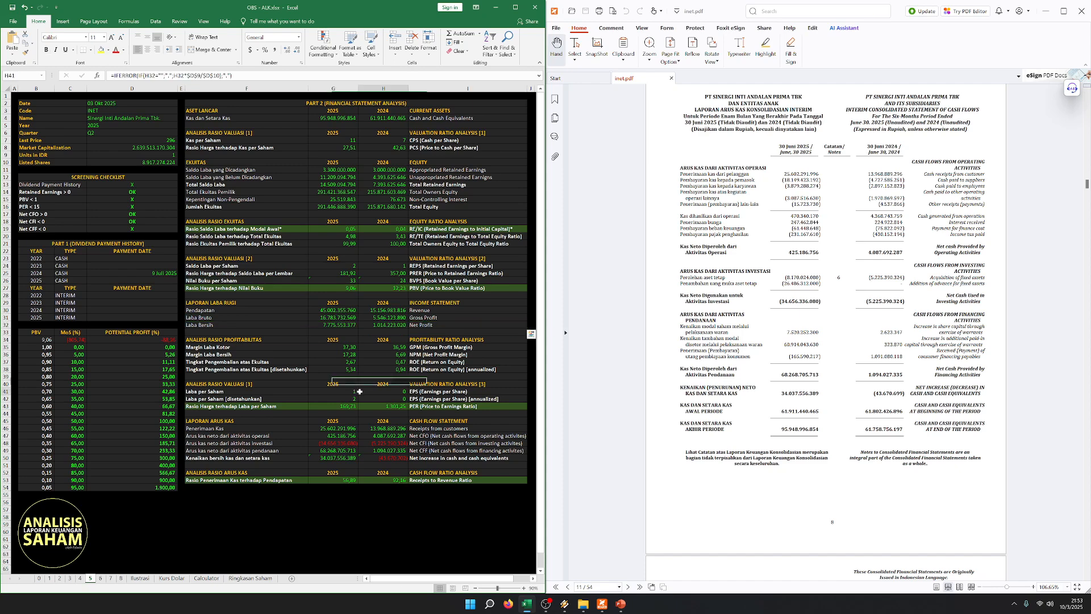
left_click_drag(243, 405, 443, 406)
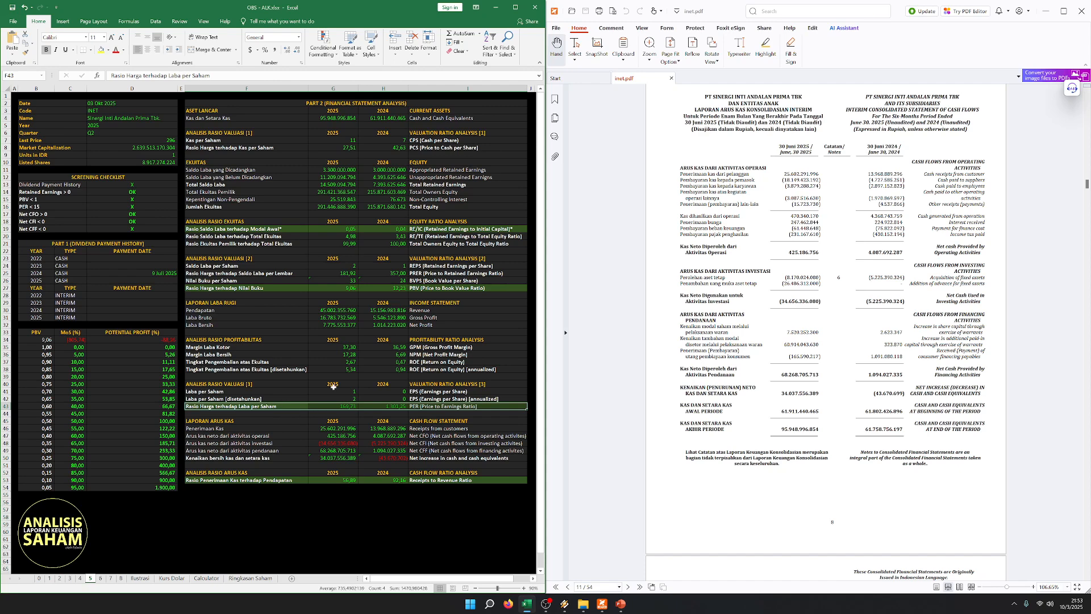
- Review the cash flow statement section's Net CFO and net cash increase rows, and the Receipts to Revenue Ratio
left_click(279, 463)
left_click(276, 435)
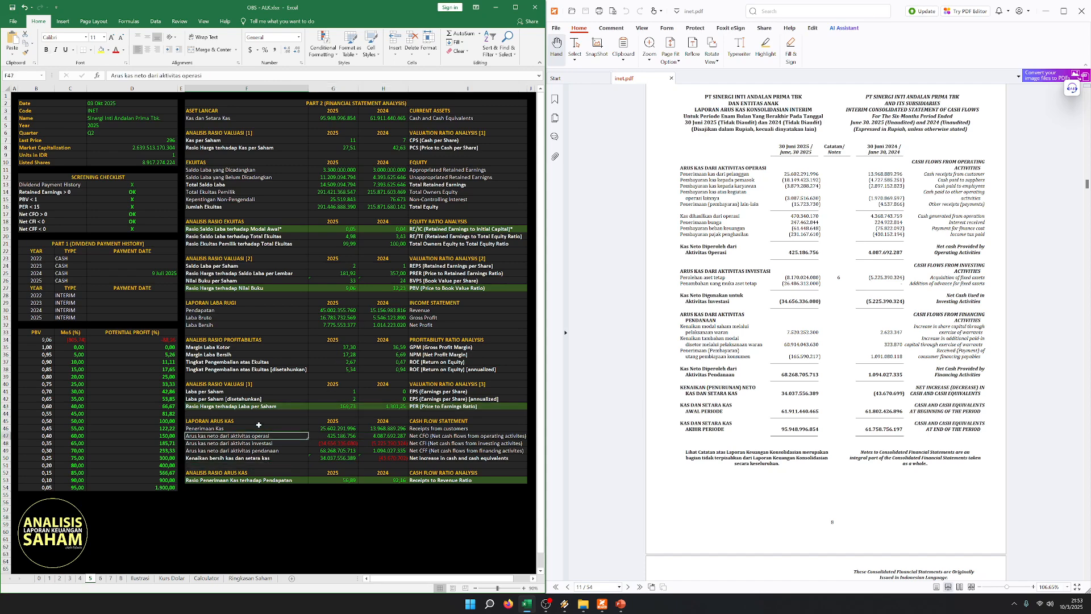
left_click_drag(269, 421, 437, 437)
left_click(436, 457)
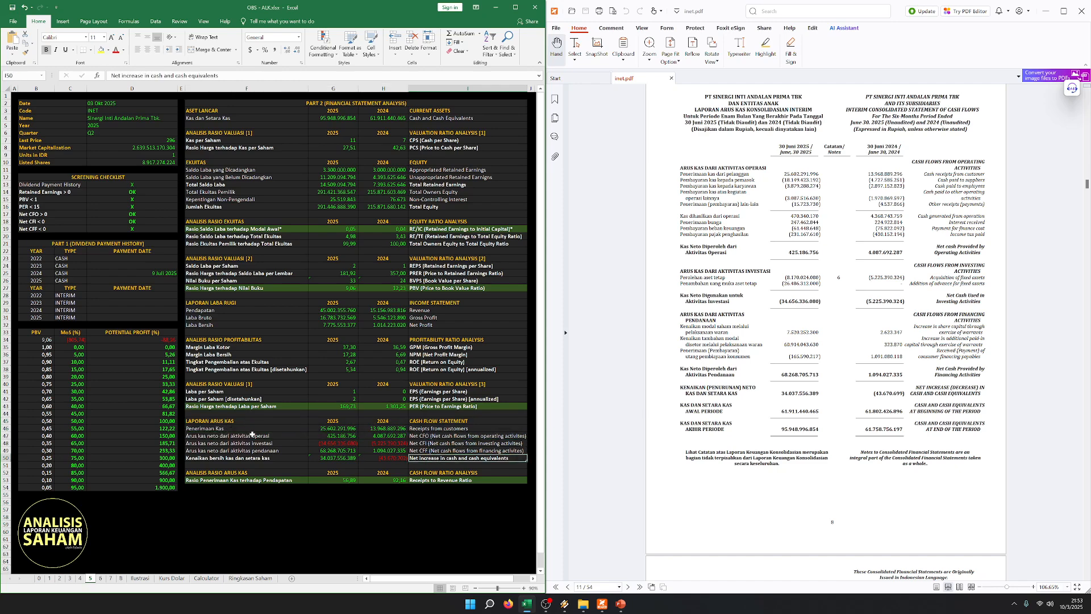
left_click_drag(252, 435, 465, 437)
left_click(337, 465)
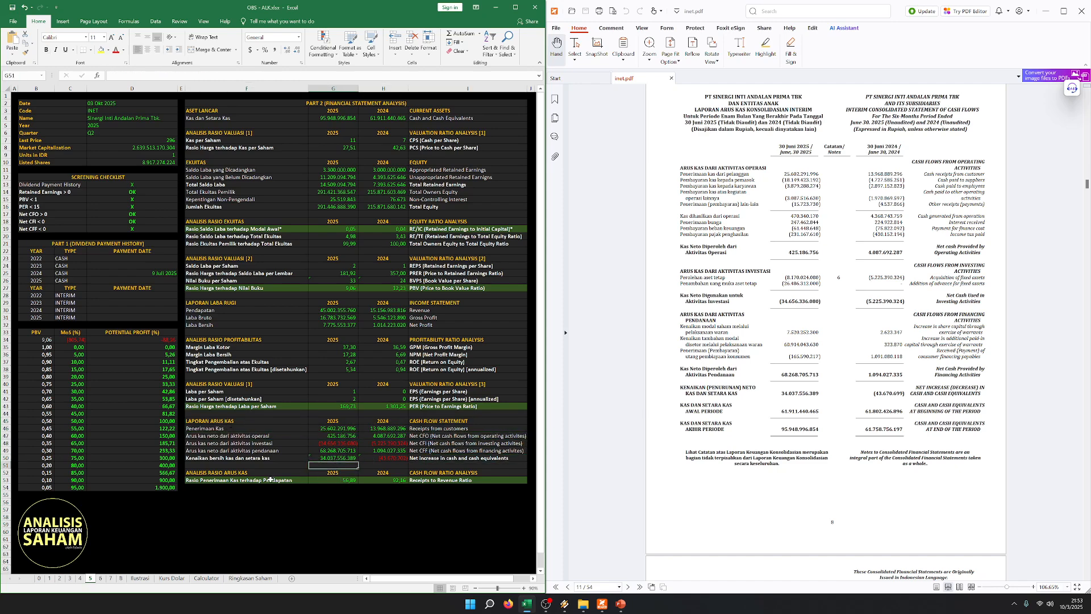
left_click_drag(270, 480, 455, 481)
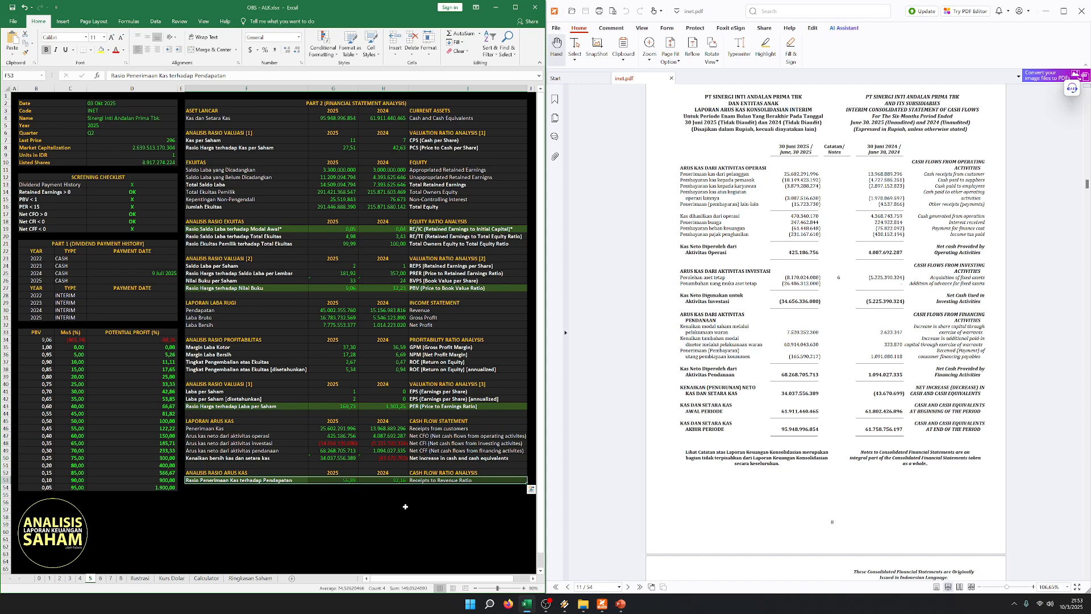
- Review the Net CFI, Net CFF and net increase in cash rows of the cash flow statement section for both years
left_click(369, 501)
left_click(301, 510)
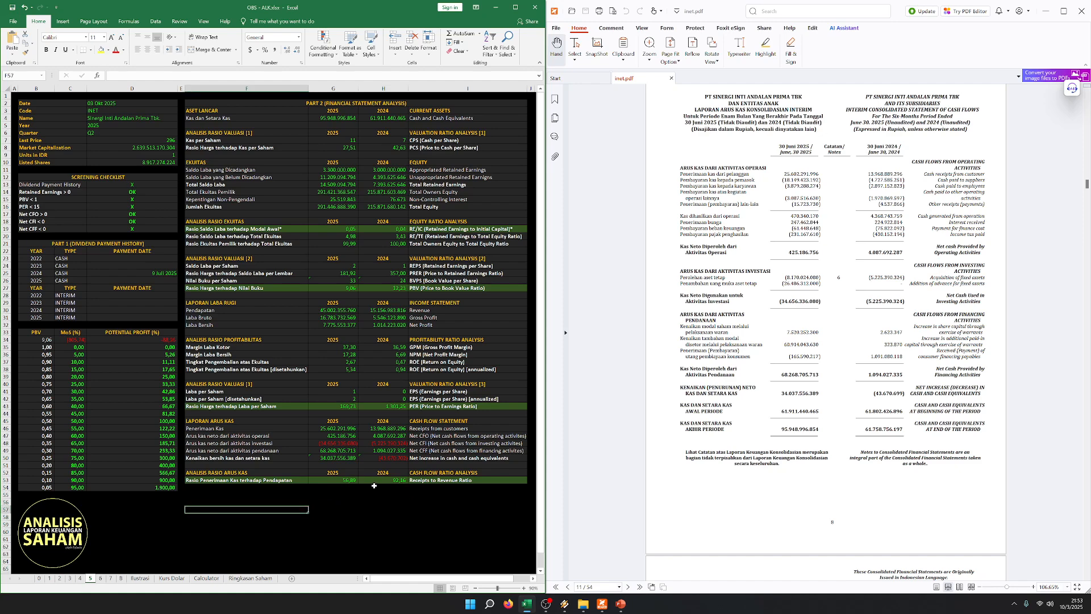
left_click(404, 480)
left_click(305, 452)
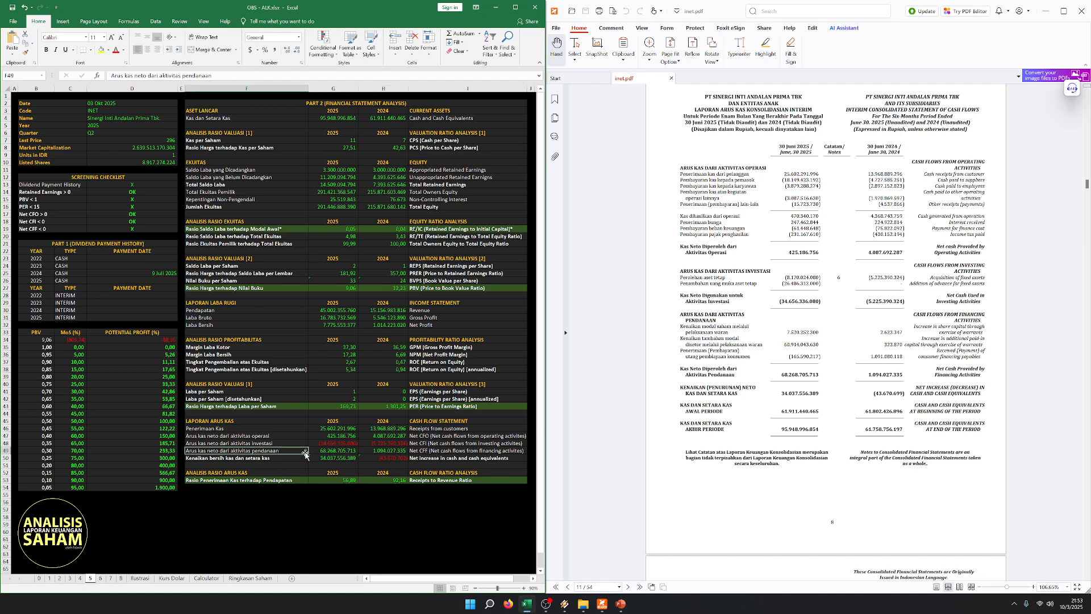
left_click(338, 452)
left_click_drag(272, 442, 386, 443)
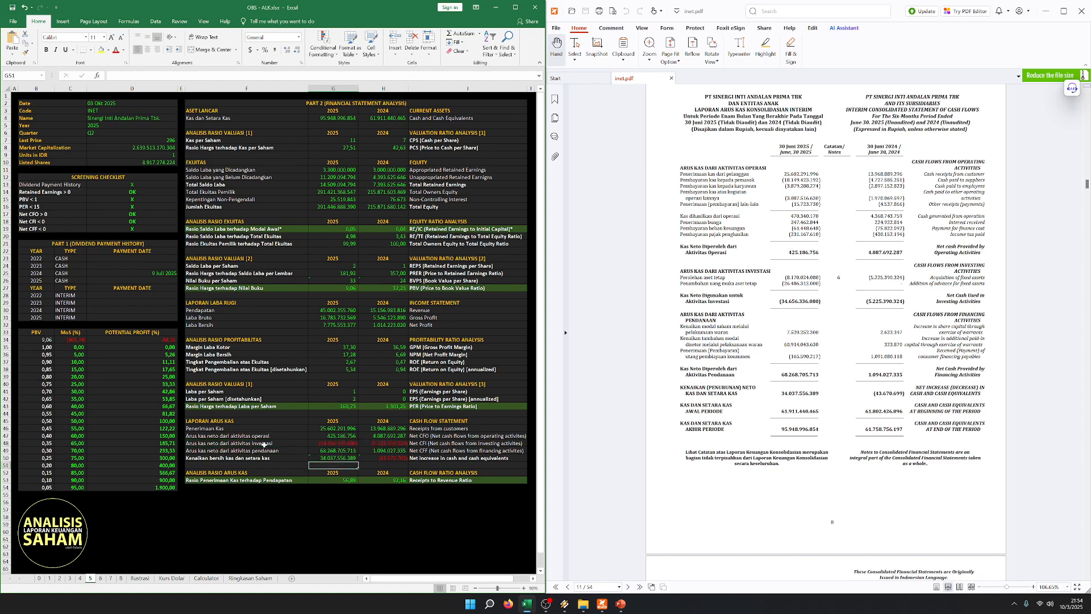
left_click_drag(262, 443, 435, 444)
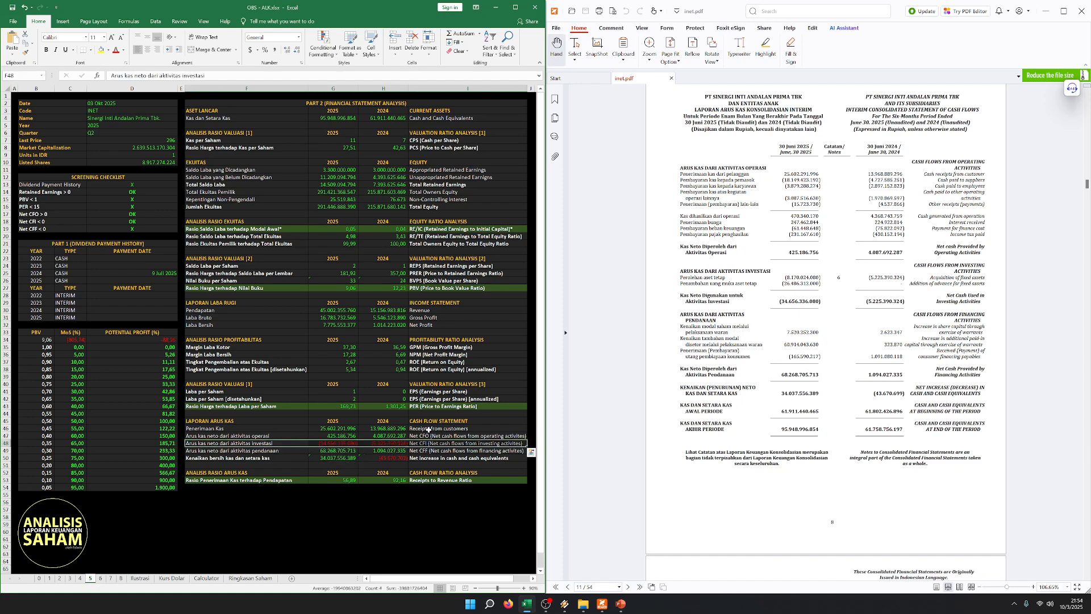
left_click(311, 450)
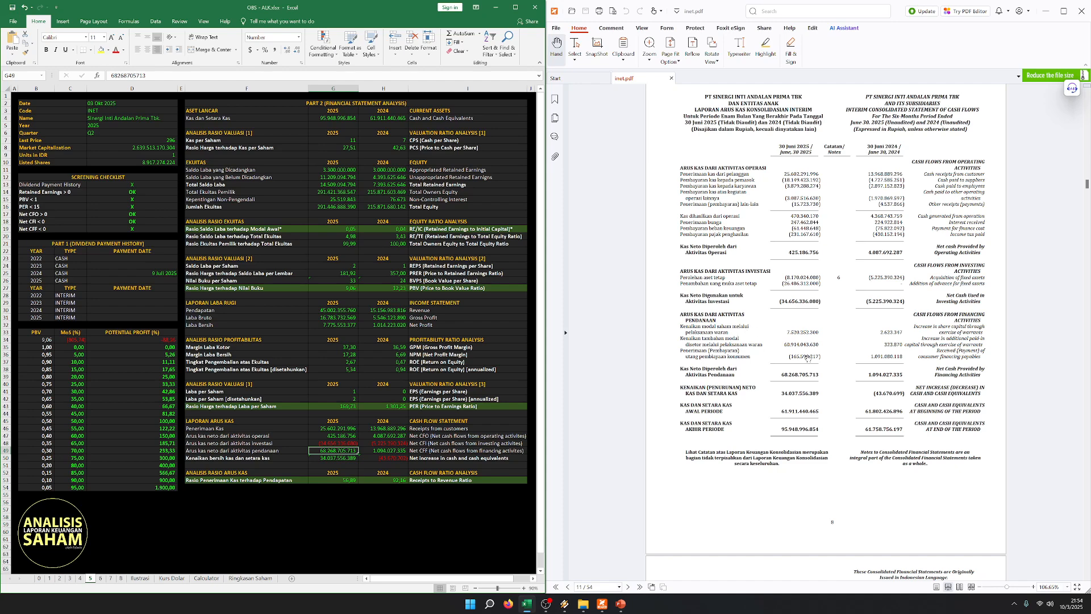
left_click(298, 500)
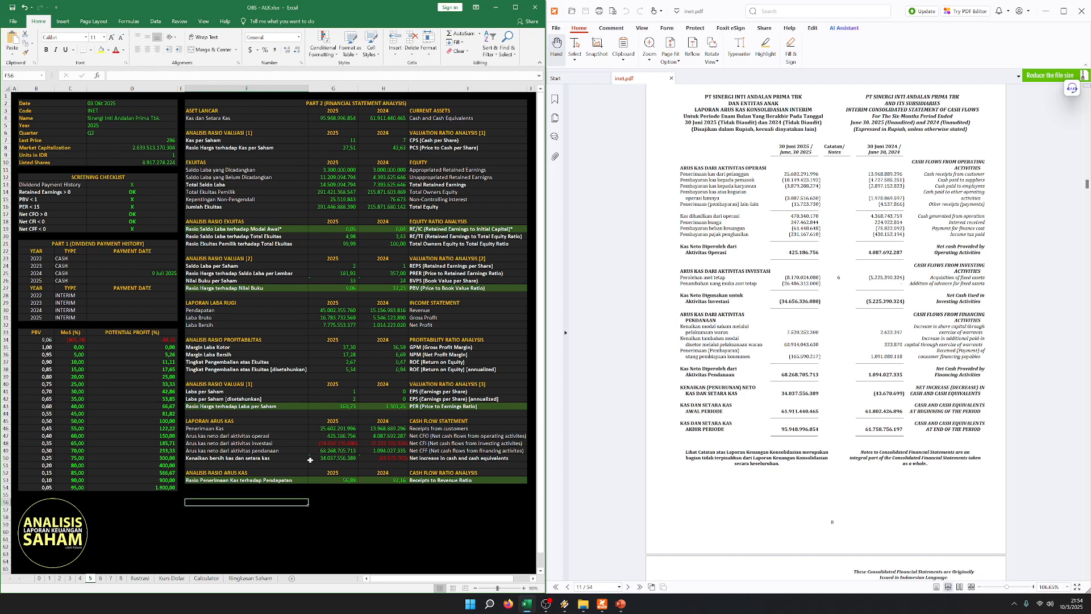
left_click(344, 458)
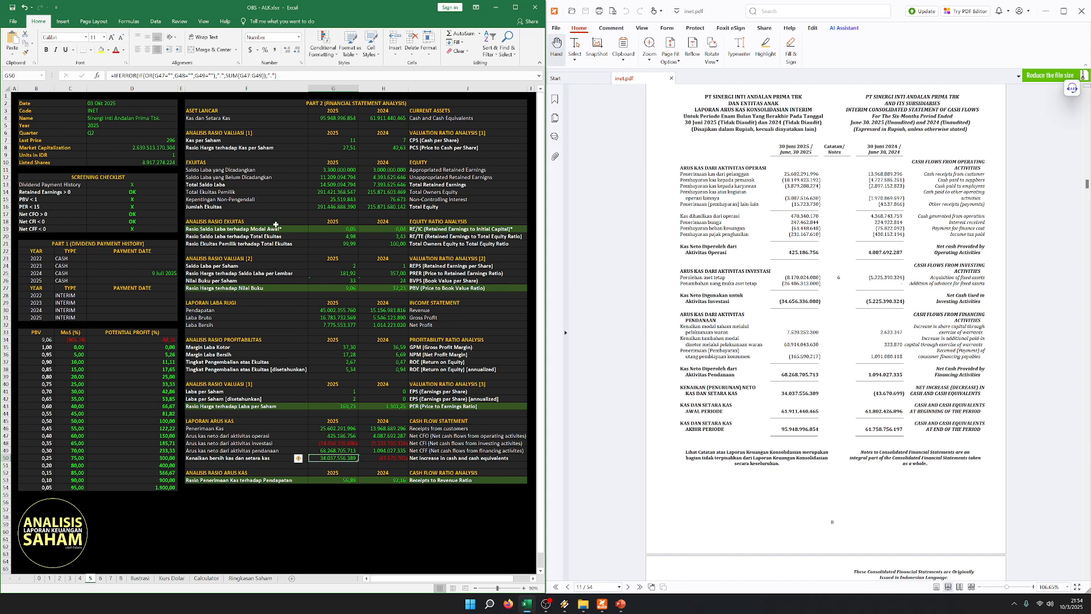
left_click(351, 494)
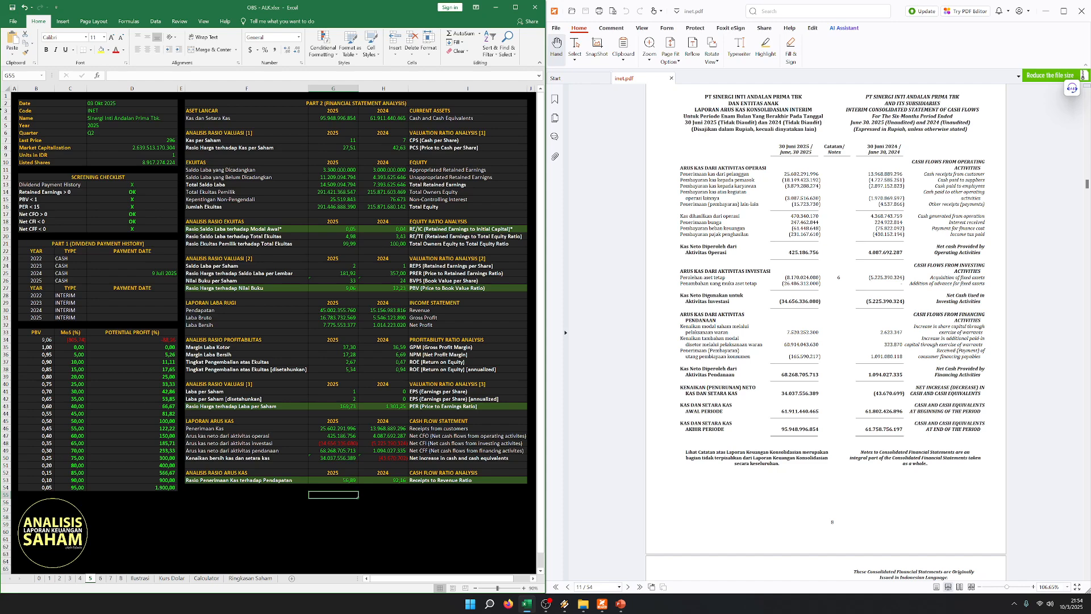
left_click(16, 96)
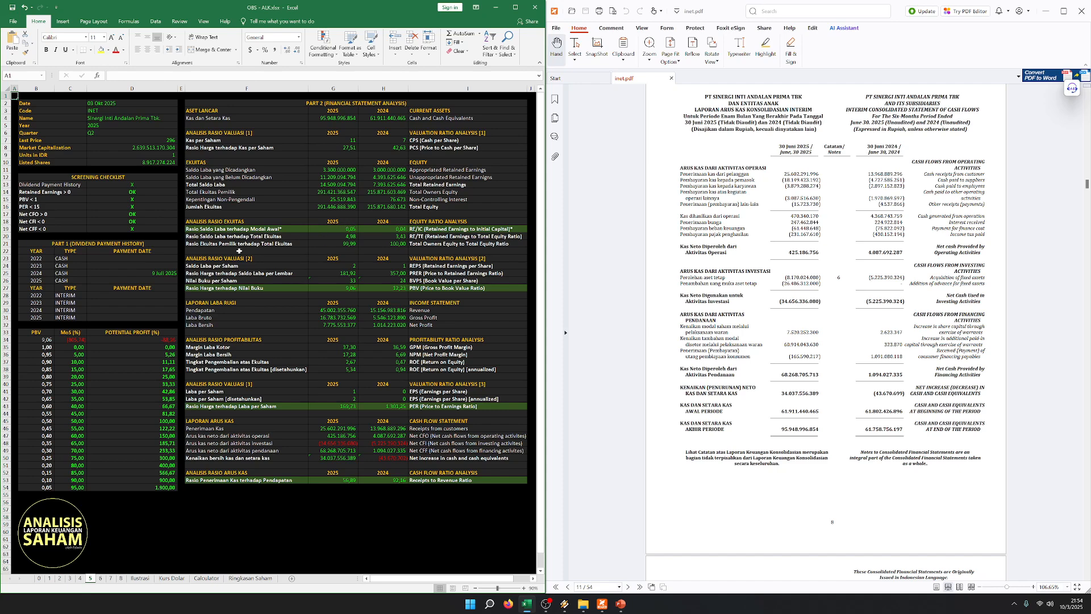
- Check the Last Price and Units in IDR entries in the stock's summary block and return to cell A1
left_click(93, 155)
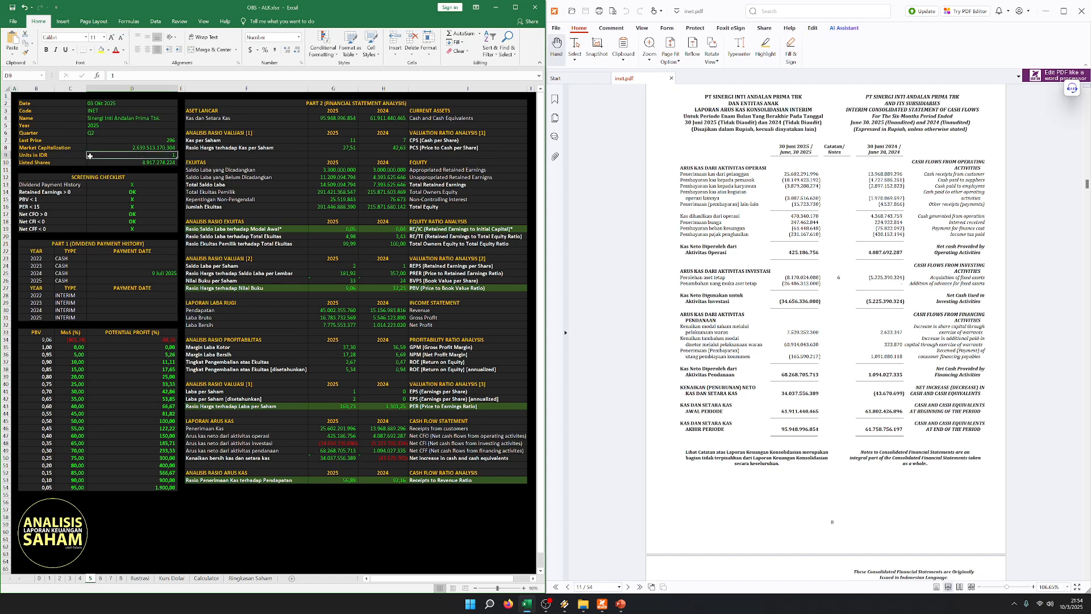
left_click_drag(50, 140, 180, 139)
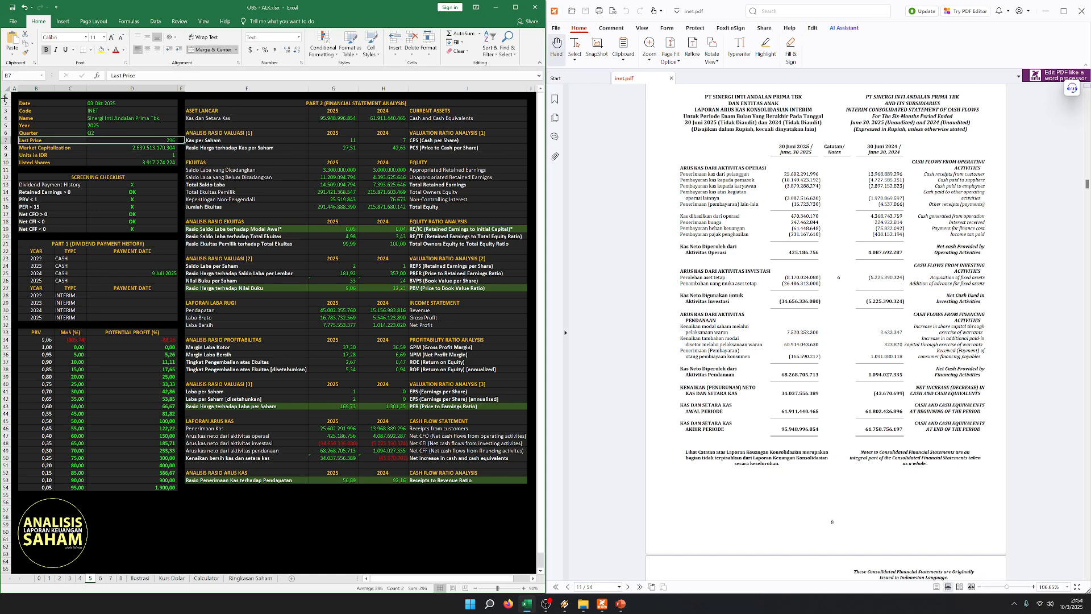
key("ctrl+Home")
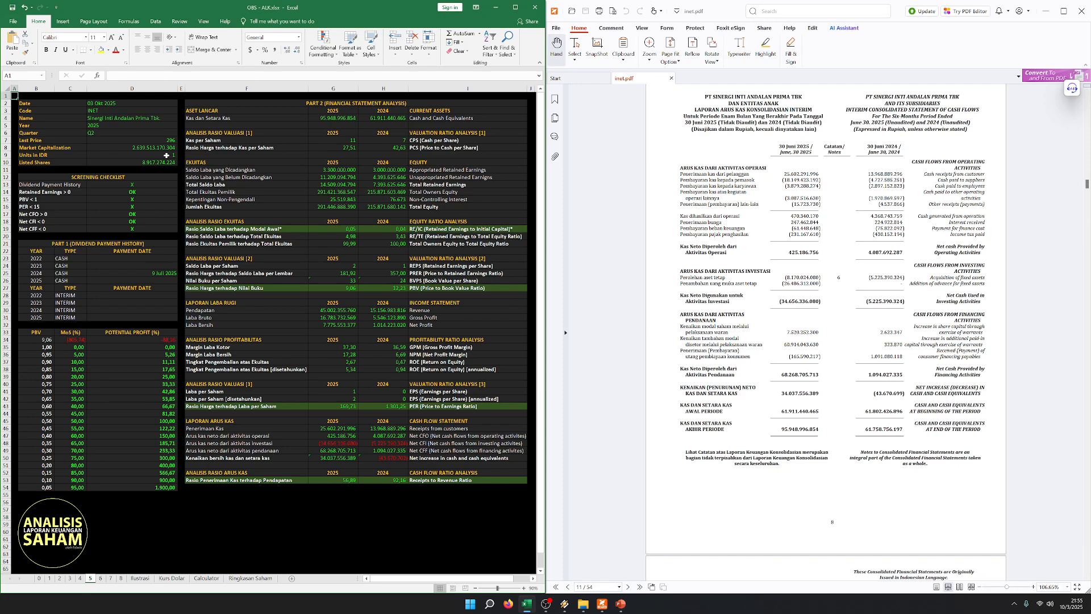
left_click(646, 254)
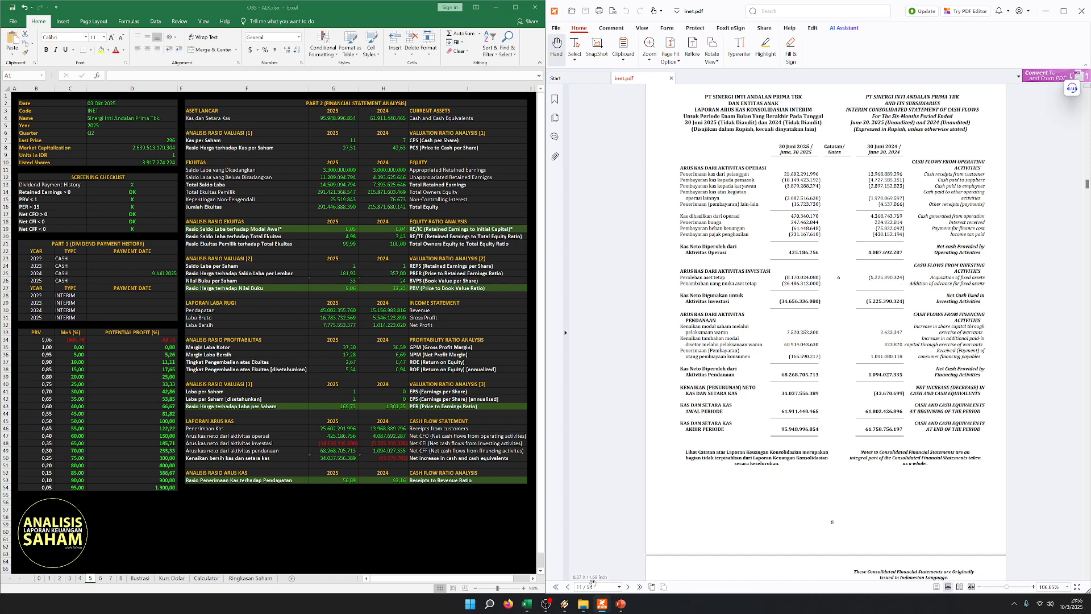
left_click(547, 607)
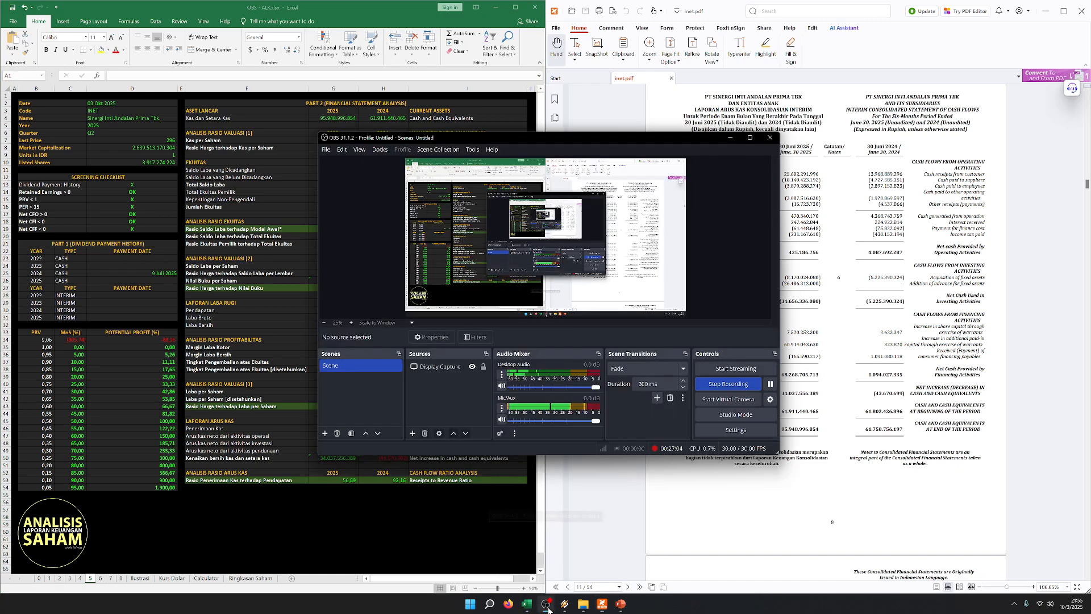